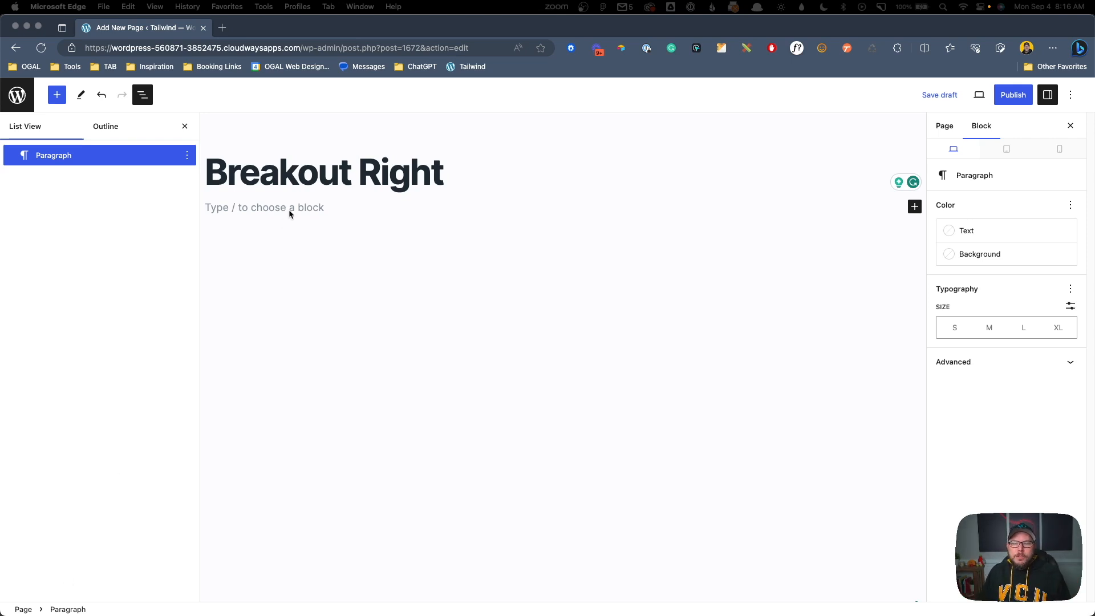
Step: Insert a container block with a second container nested inside it, and apply the section-d global style to the inner container
text(/con)
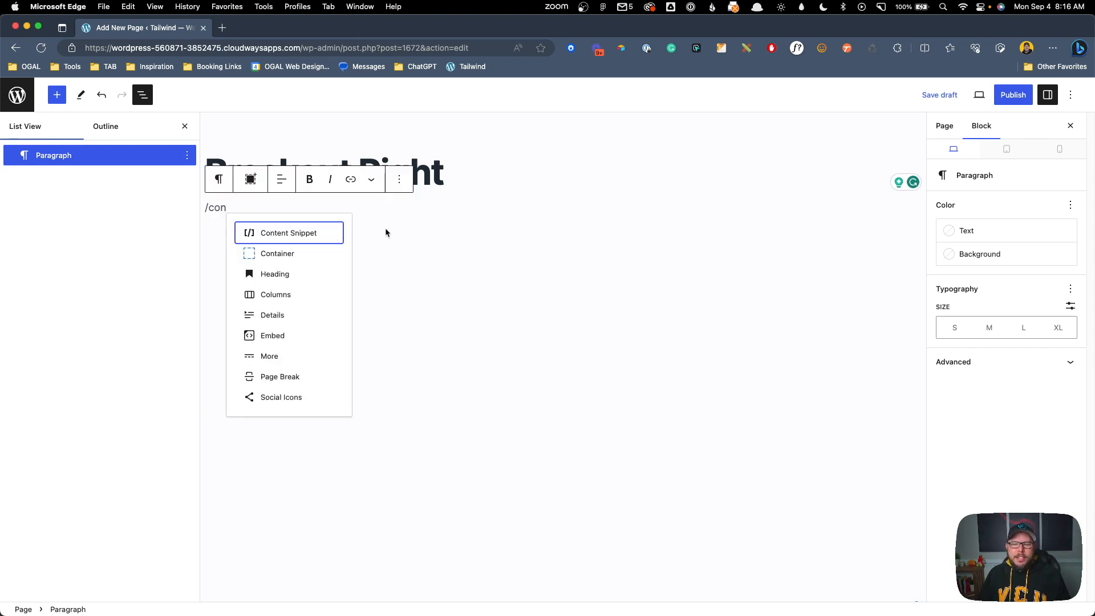
click(255, 255)
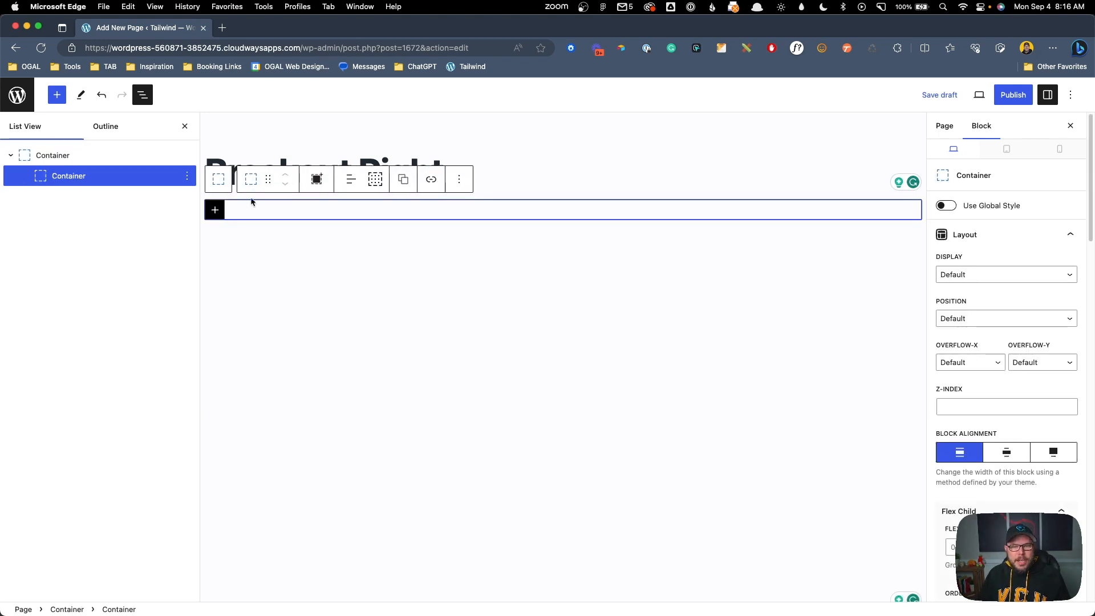
click(49, 179)
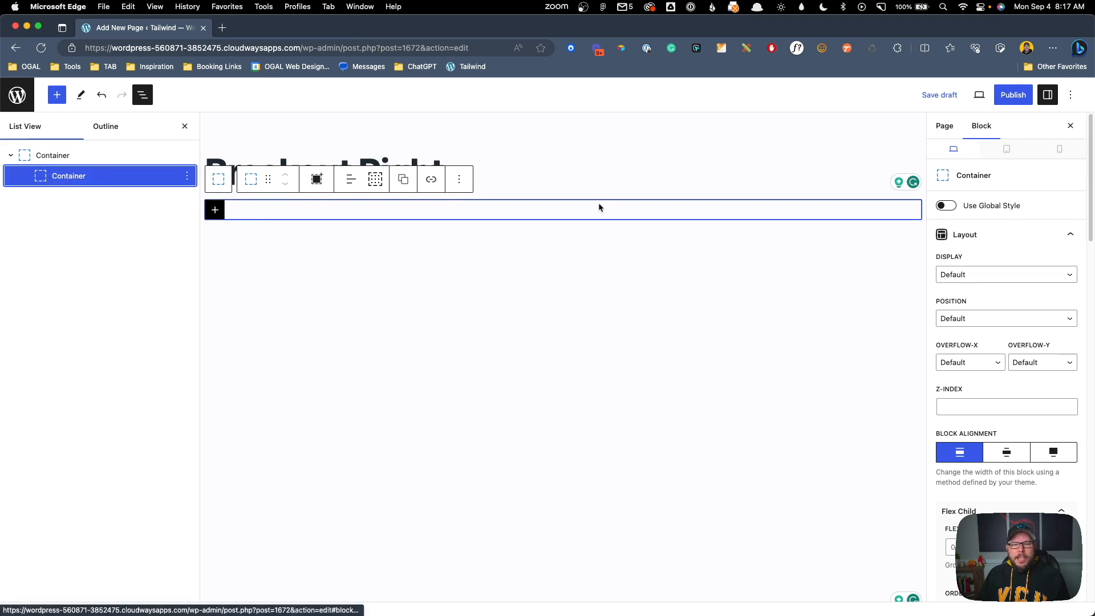
click(946, 205)
click(987, 230)
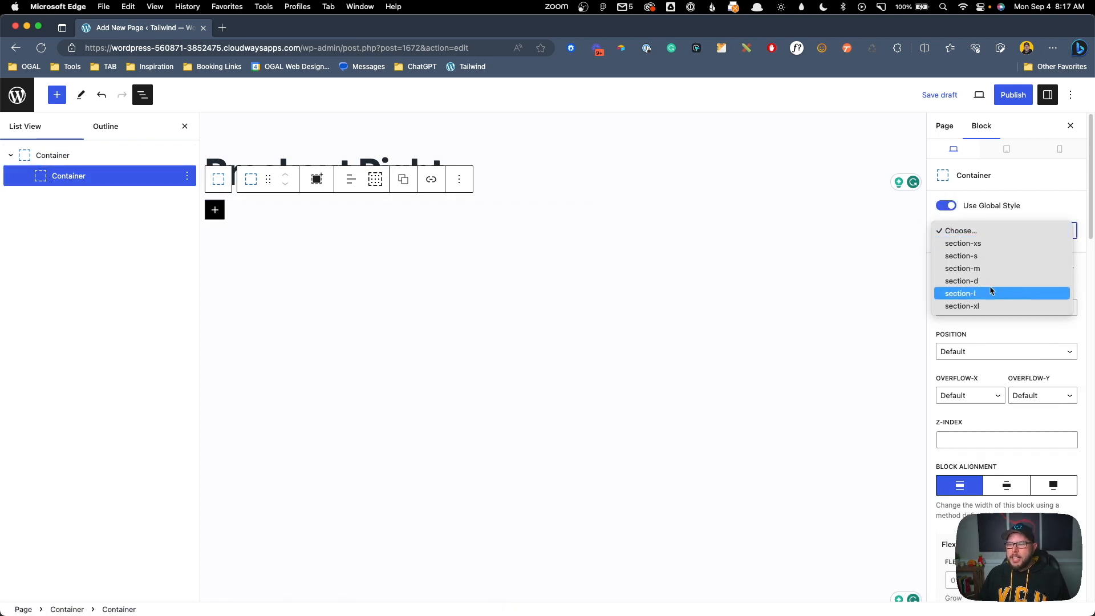
click(991, 279)
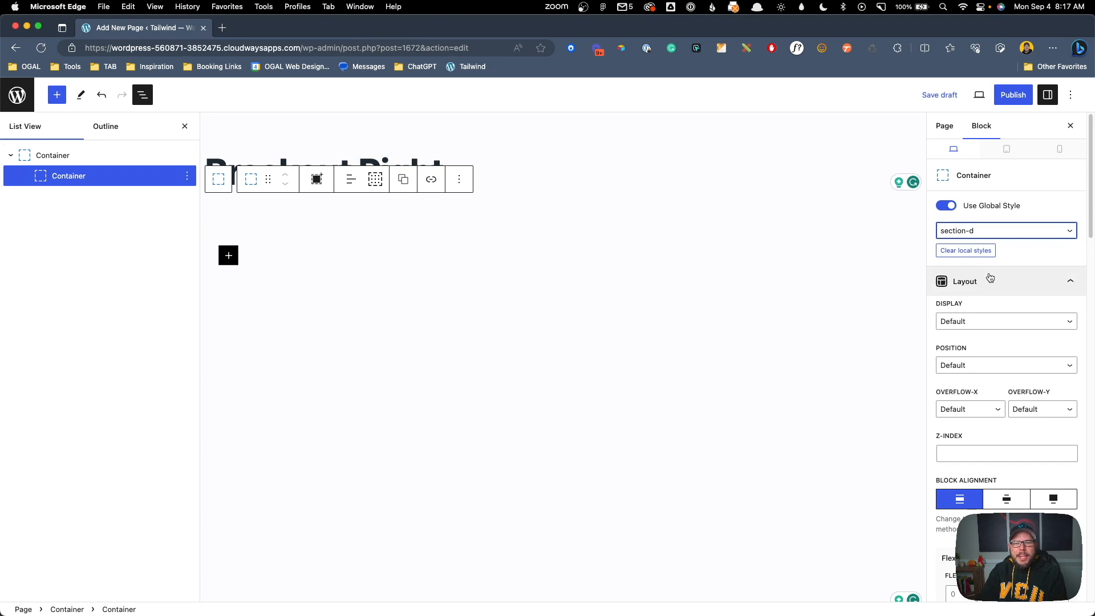
Step: Set the nested container's block label to "Inner Container" and the outer container's block label to "Section"
scroll(1014, 399, down, 15)
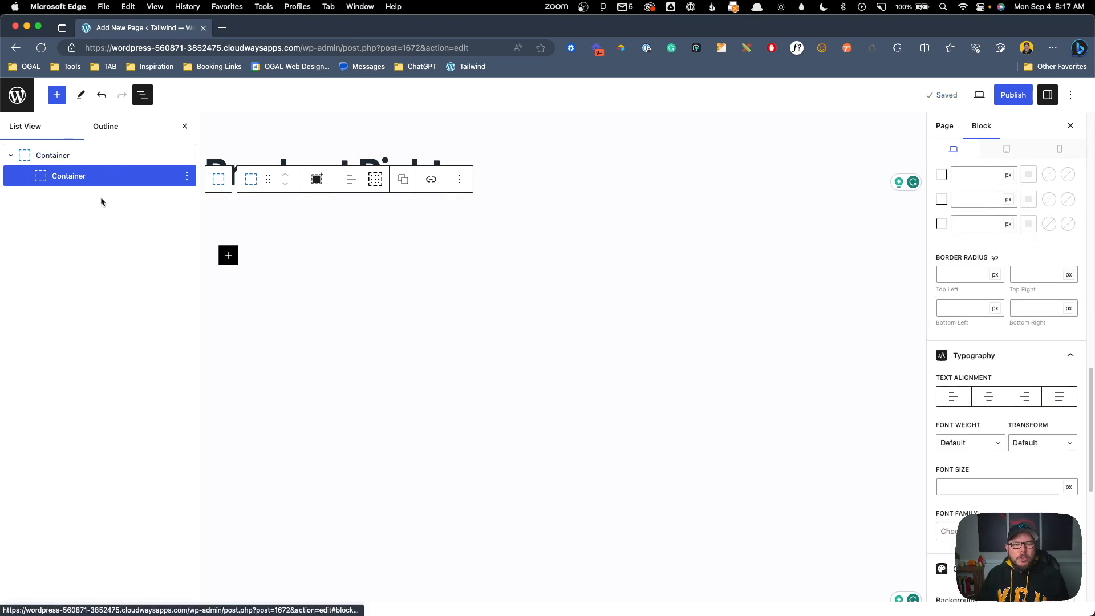
scroll(990, 519, down, 8)
click(990, 589)
click(978, 365)
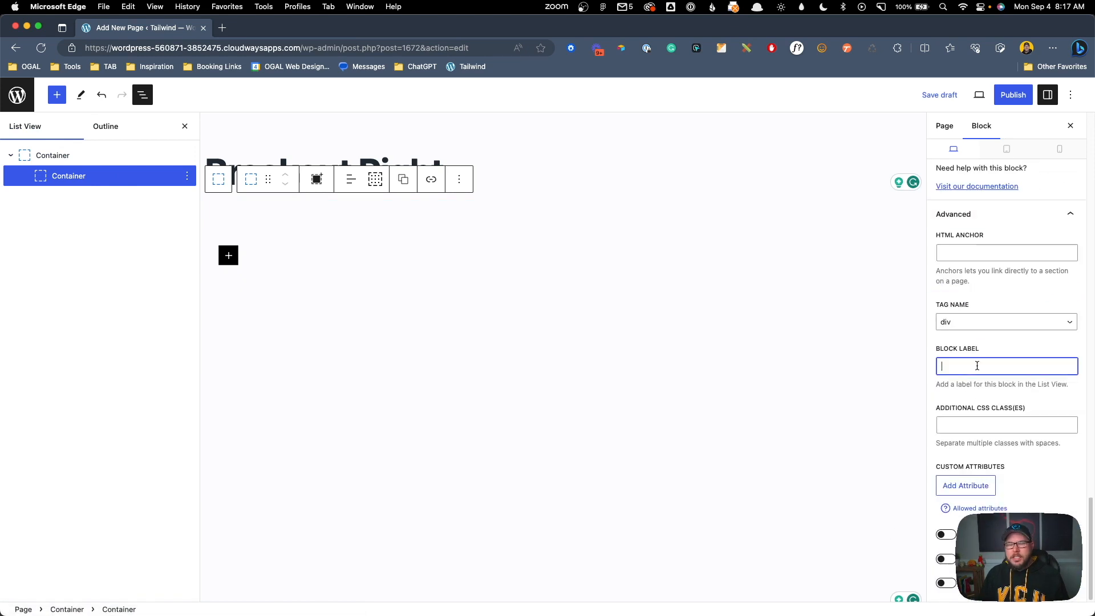
text(Inner Container)
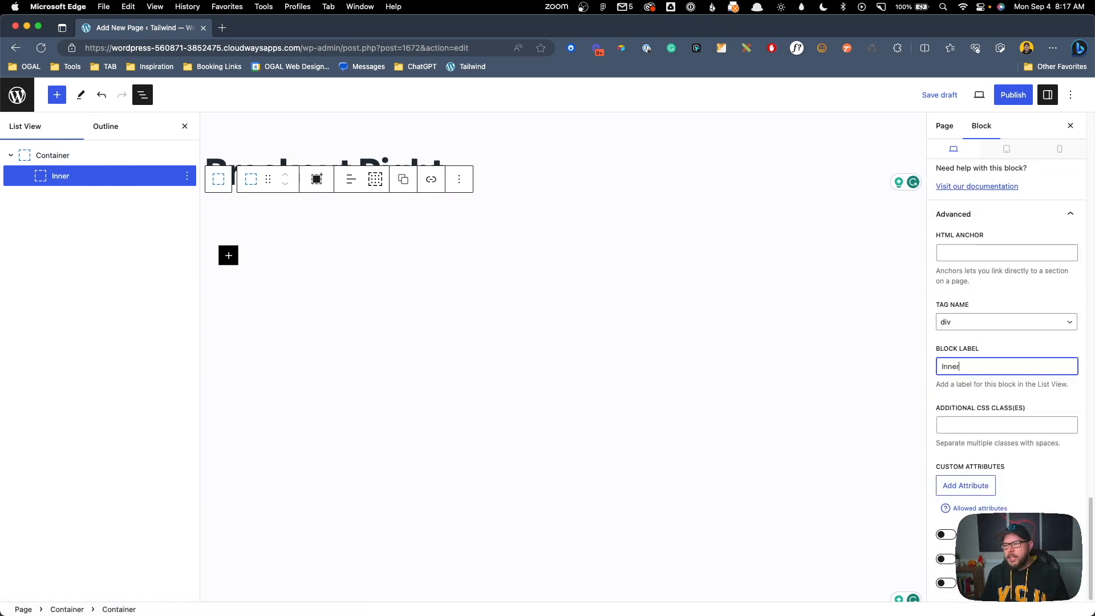
click(135, 155)
click(991, 365)
text(Section)
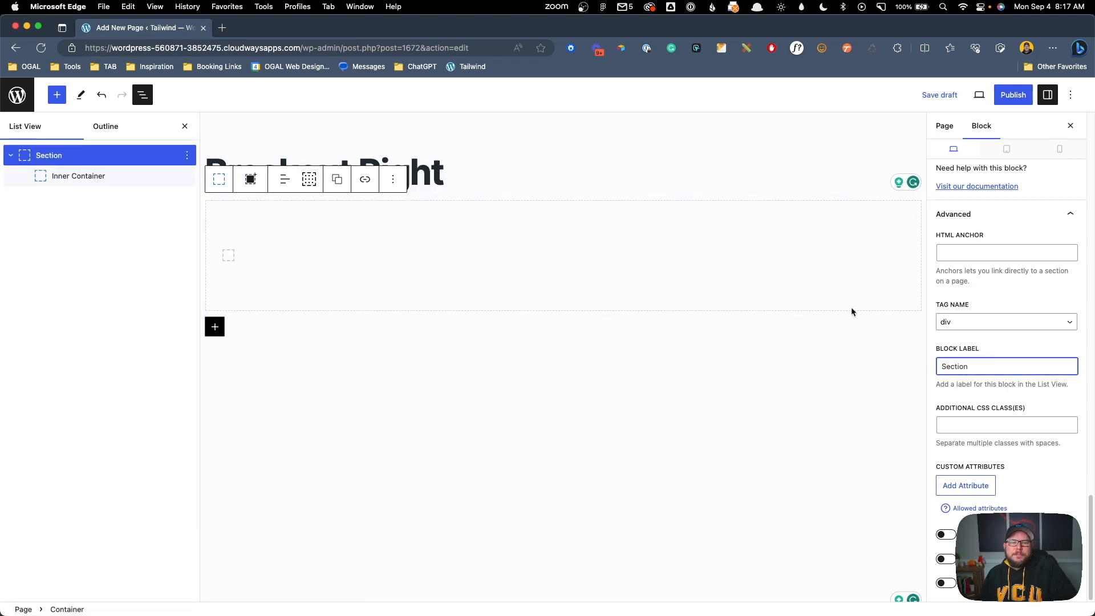
click(728, 399)
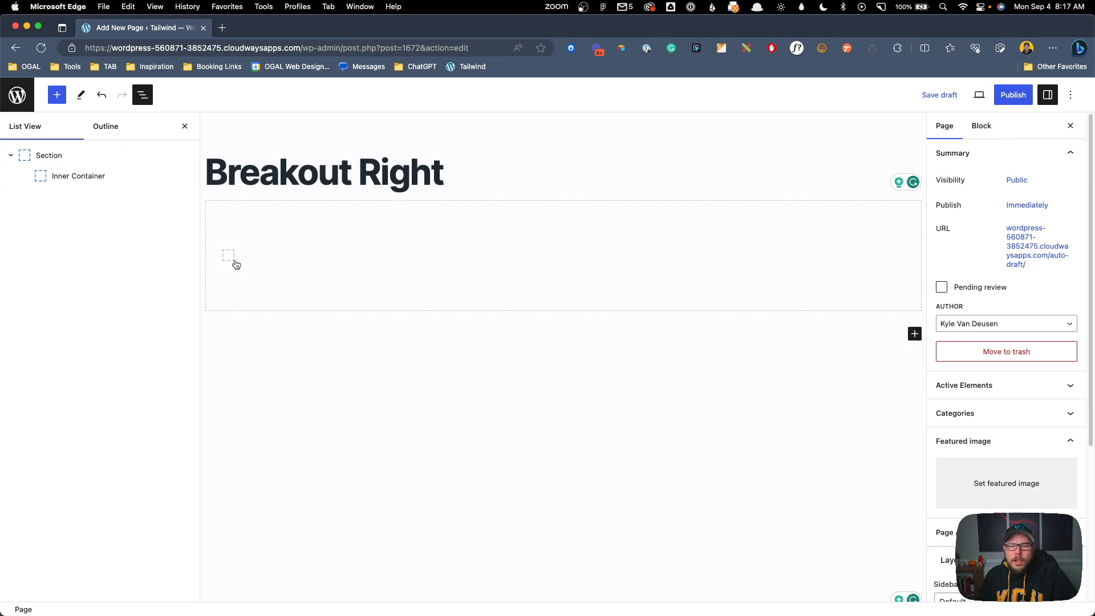
Step: Insert a grid with two equal columns inside the inner container and set its horizontal gap to 80 px
click(232, 259)
click(234, 261)
click(254, 405)
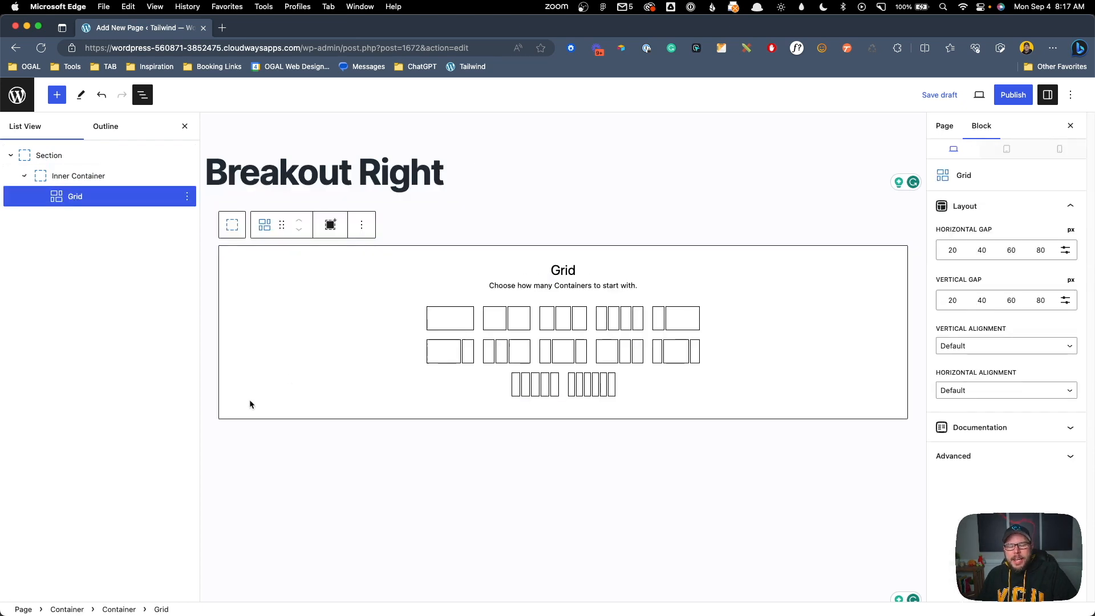
click(525, 317)
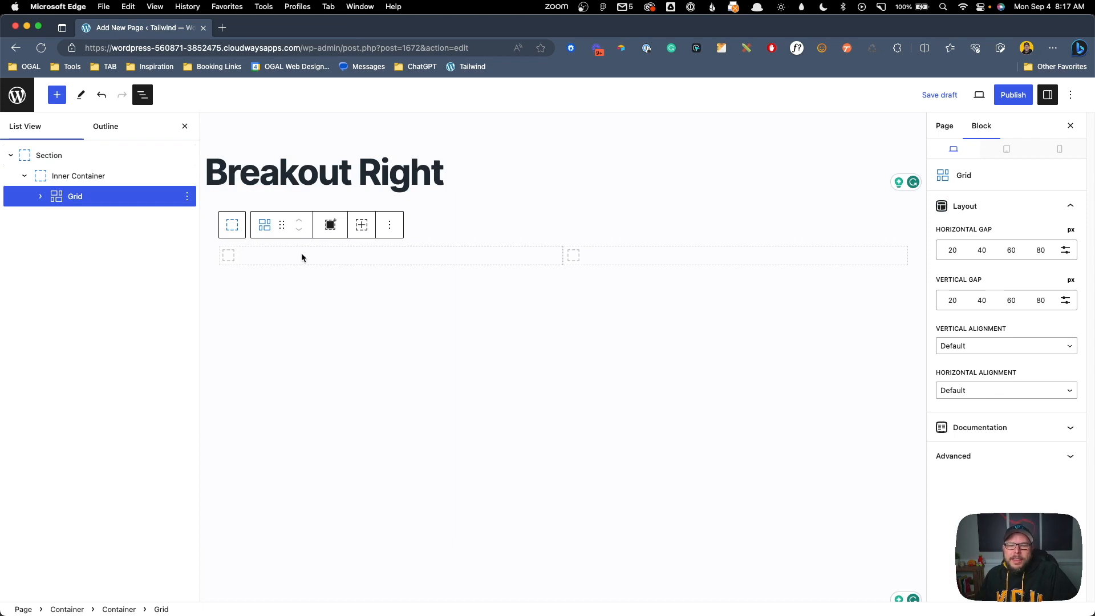
click(1038, 251)
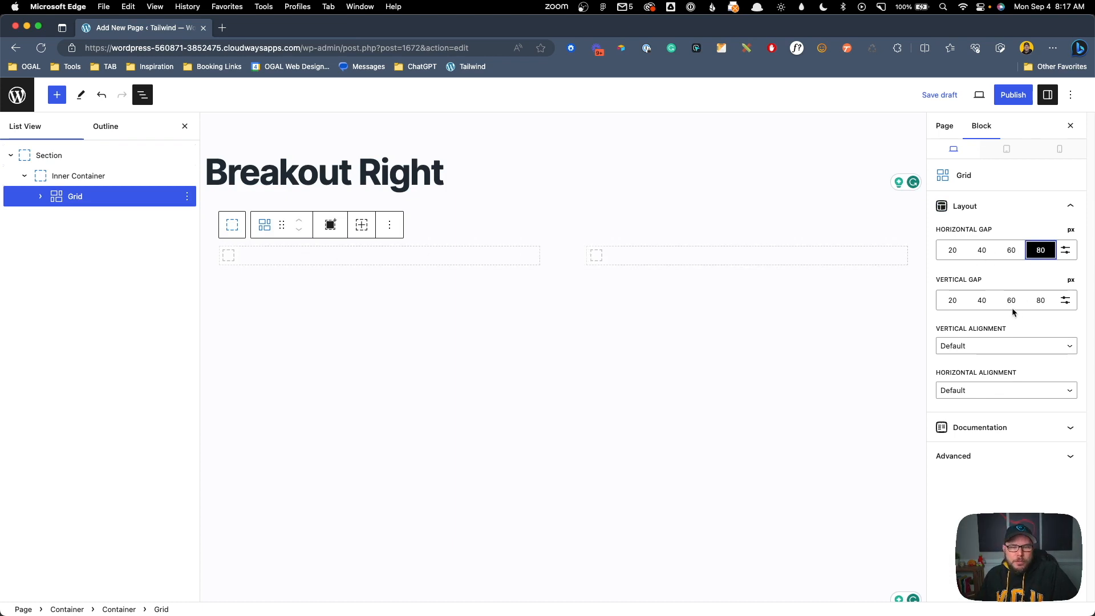
Step: Add an image block to the second grid column using project-app-screenshot-1.png from the media library
click(603, 263)
click(595, 255)
click(685, 392)
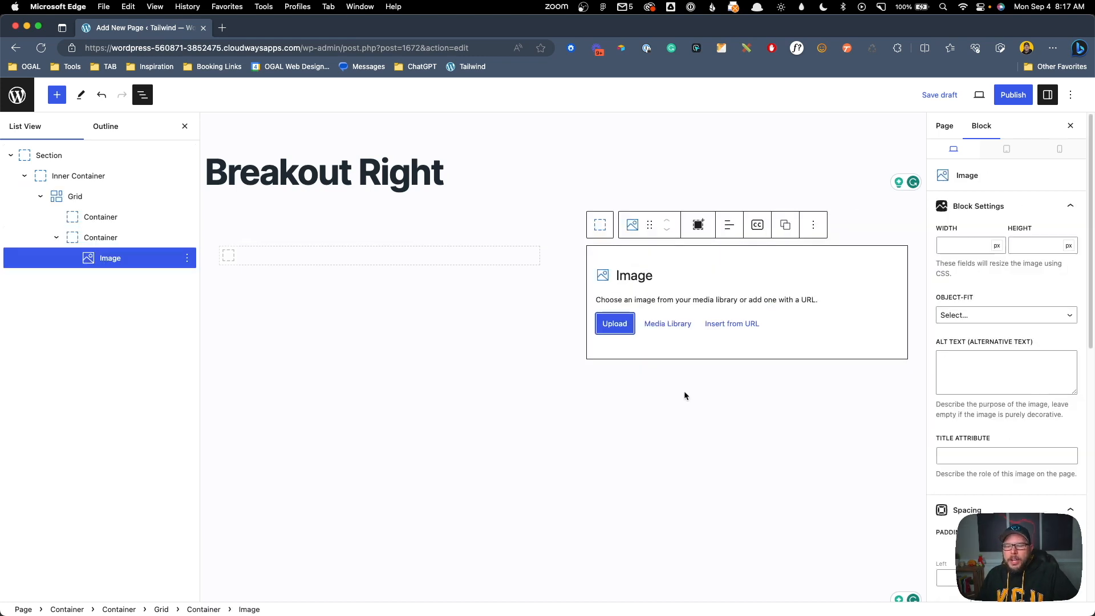
click(676, 323)
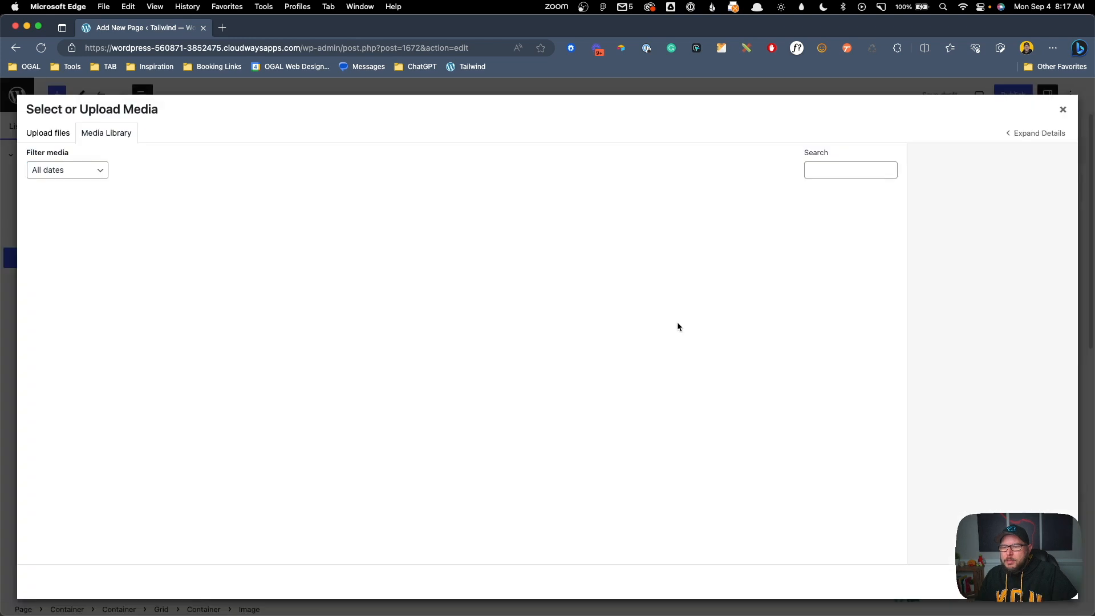
click(240, 230)
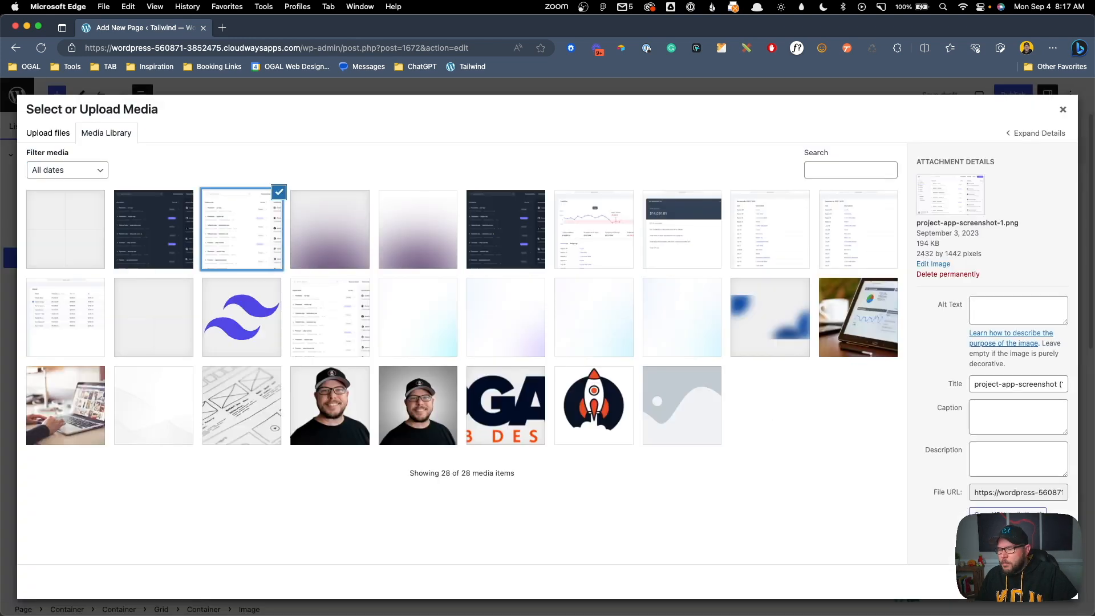
click(1049, 581)
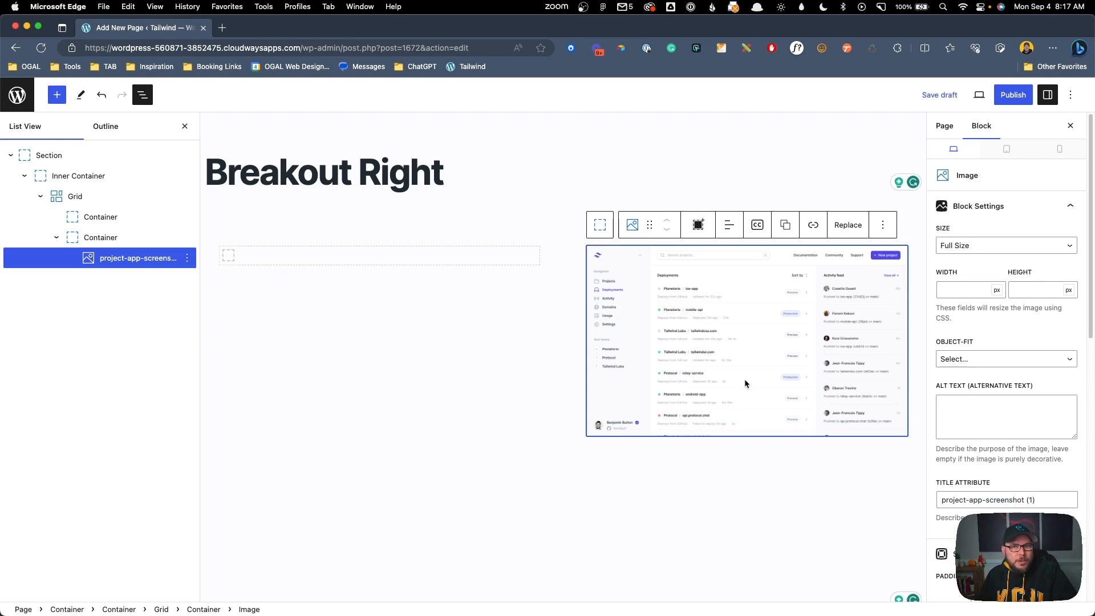
Step: Add a Headline block to the first grid column and change its tag from H2 to paragraph
click(384, 261)
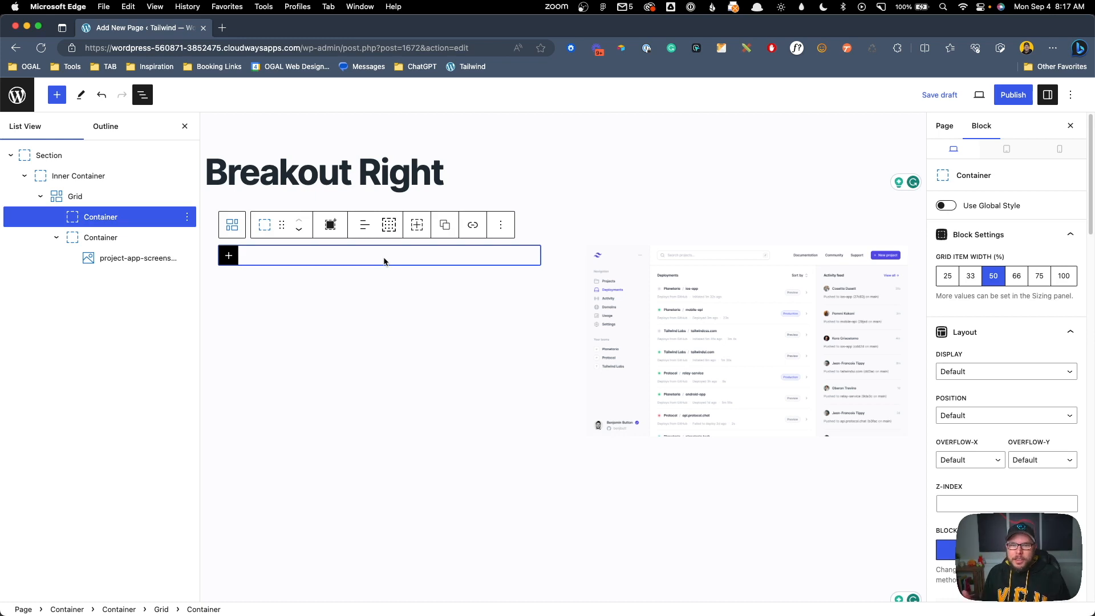
click(224, 257)
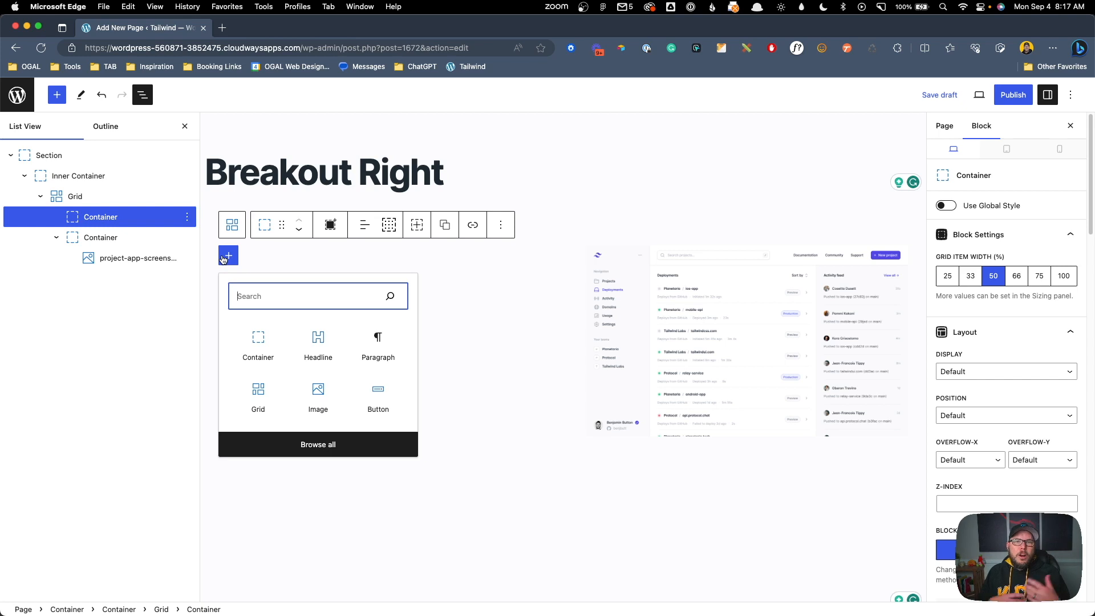
click(308, 356)
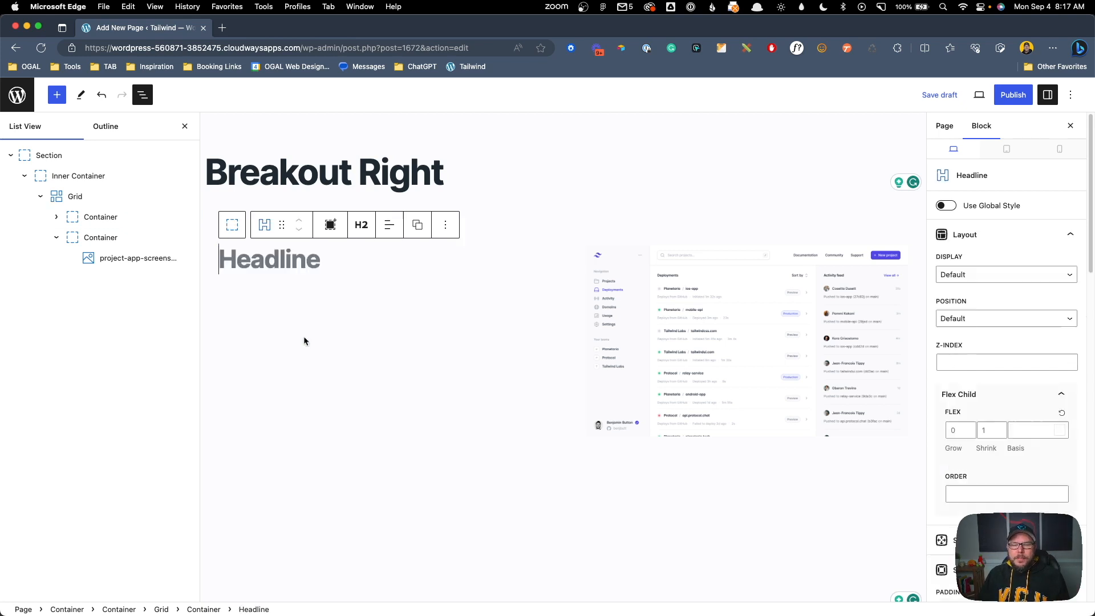
click(361, 226)
click(364, 384)
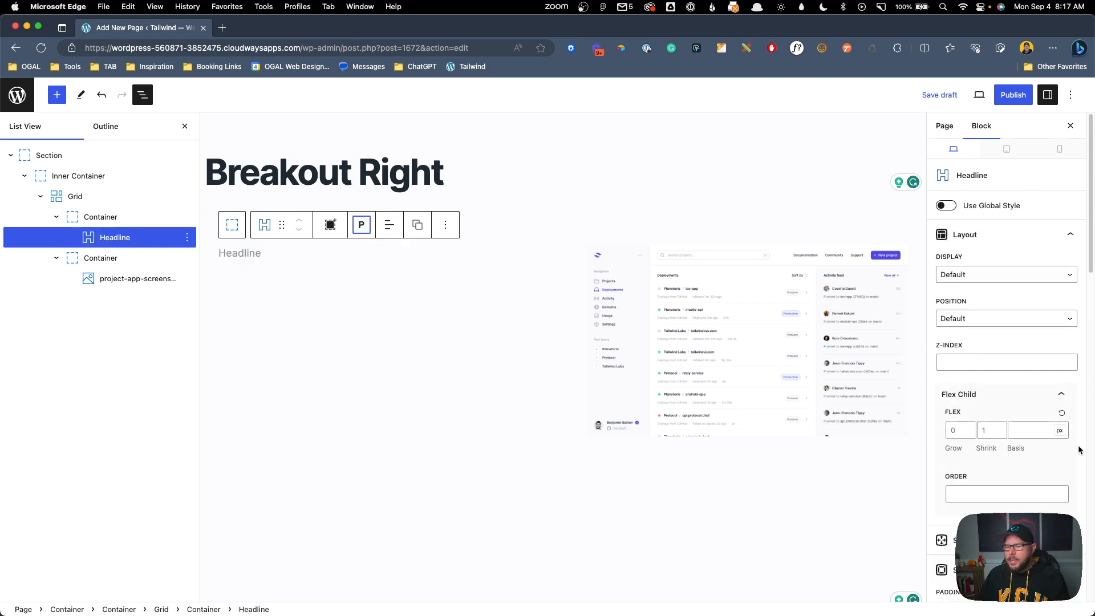
Step: Give the headline block the lightning bolt icon from the General icon set
scroll(1075, 448, down, 15)
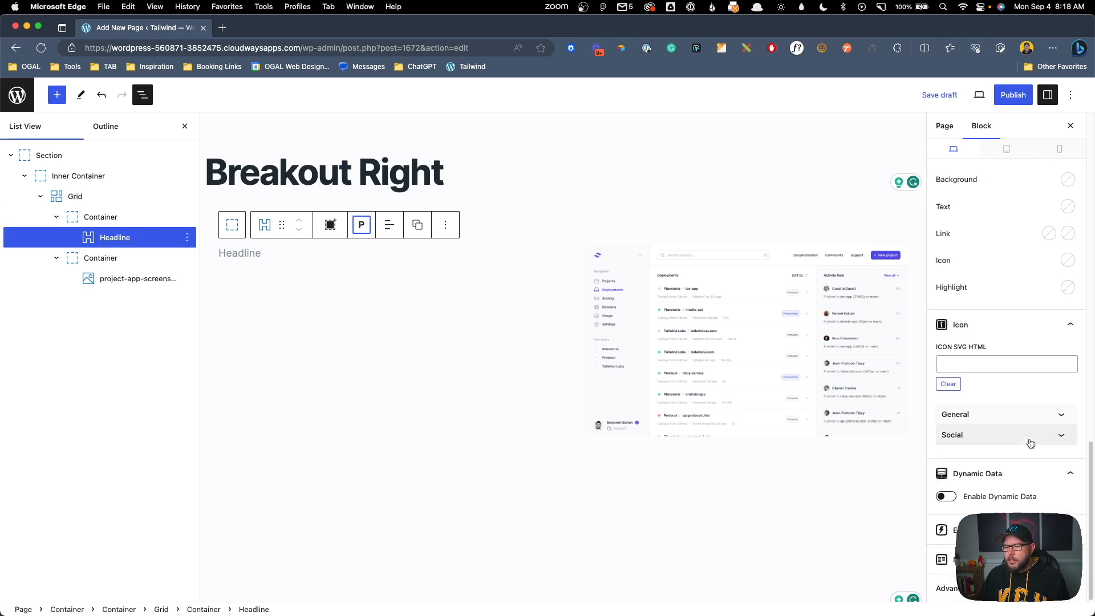
click(1000, 413)
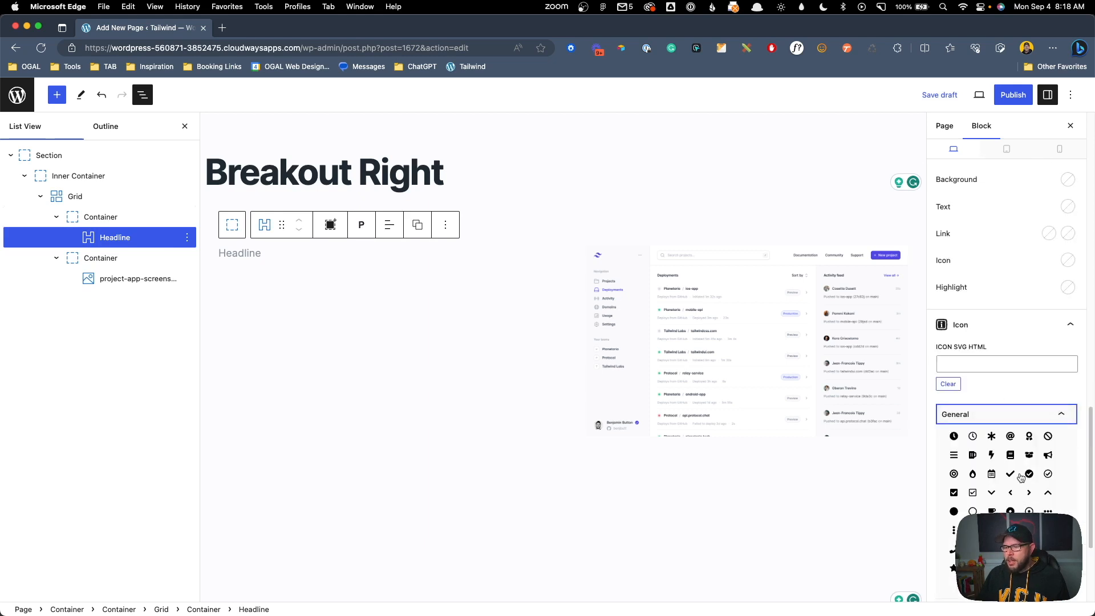
click(992, 456)
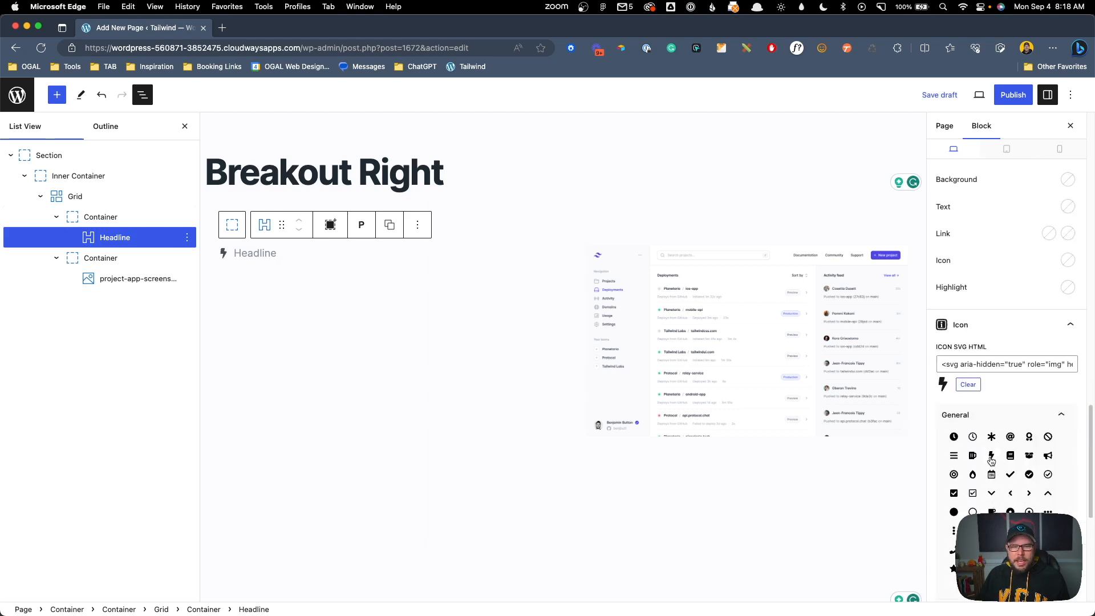
Step: Remove the text from the headline block so only the icon remains, and set the icon size to 2 em
scroll(1027, 468, down, 2)
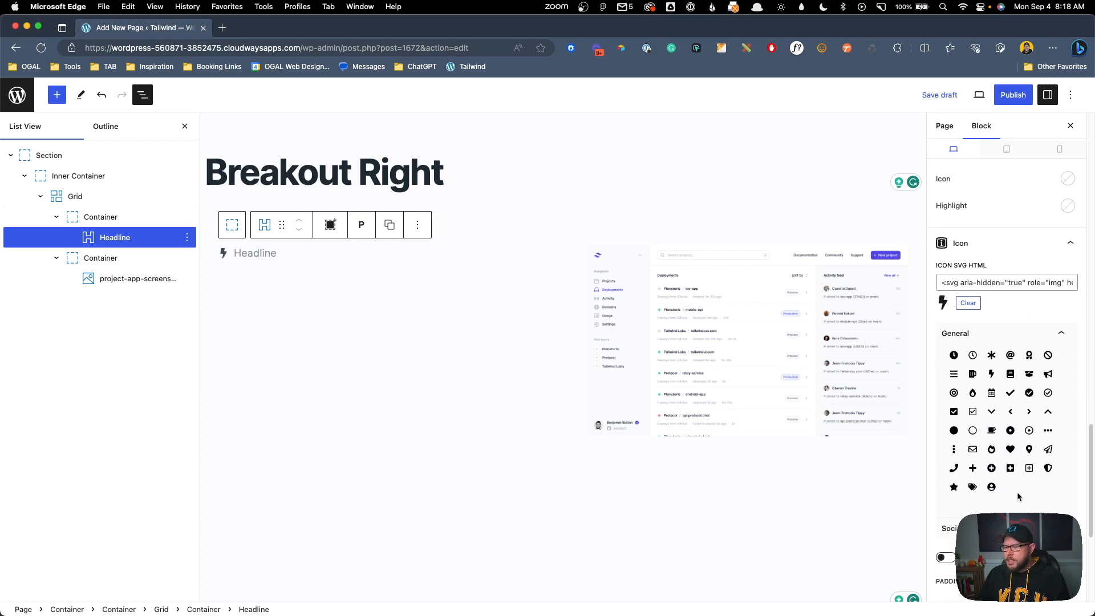
click(947, 556)
scroll(998, 500, down, 2)
drag(956, 481, 911, 480)
text(2)
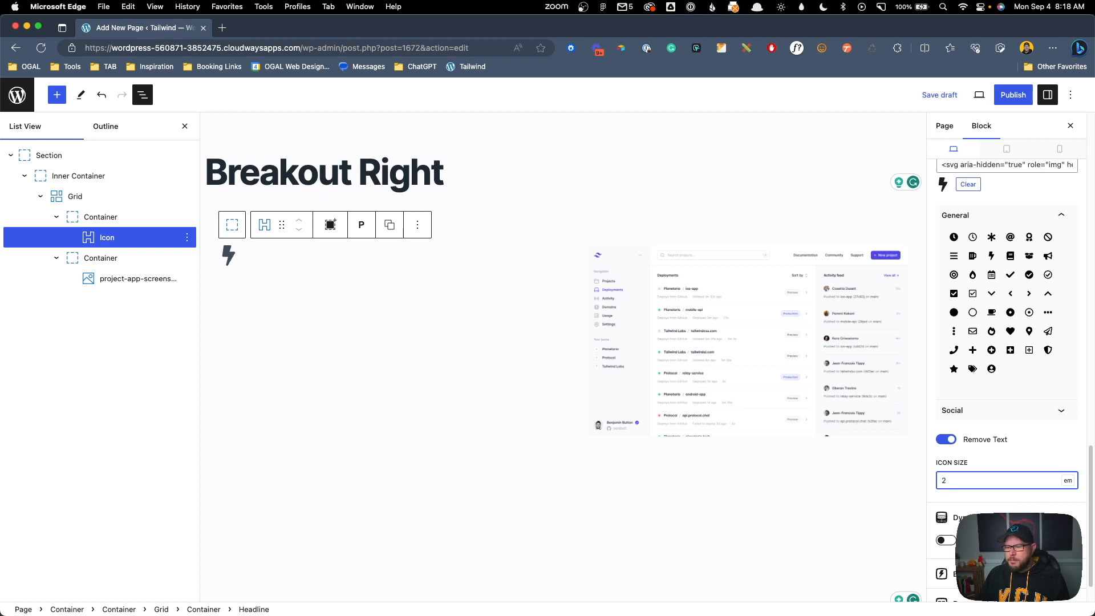
Step: Insert two Button blocks beneath the lightning bolt icon in the first grid column
click(266, 259)
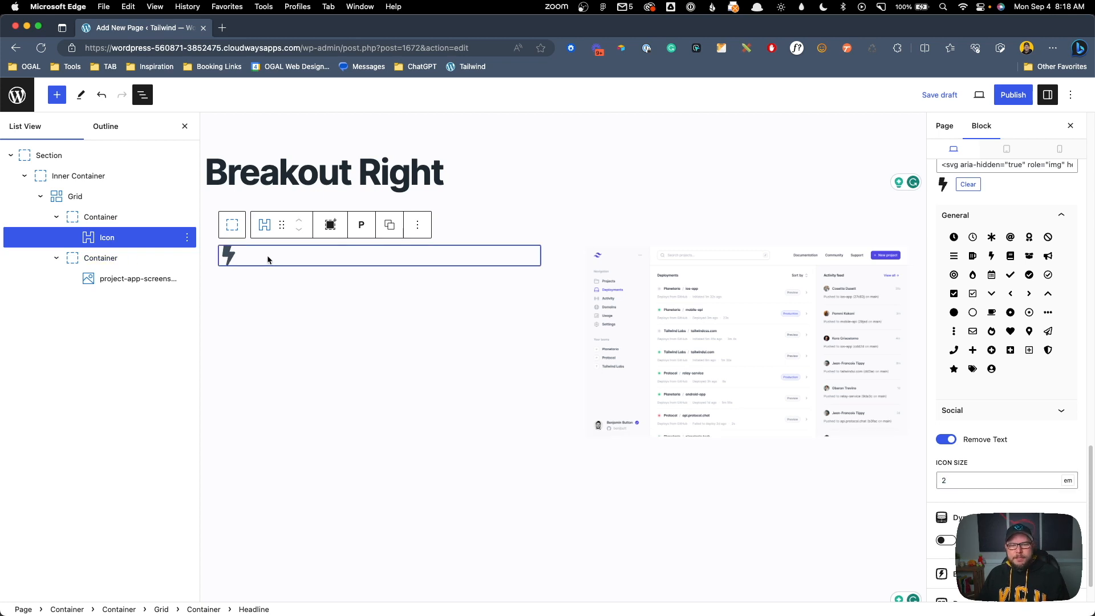
key(Return)
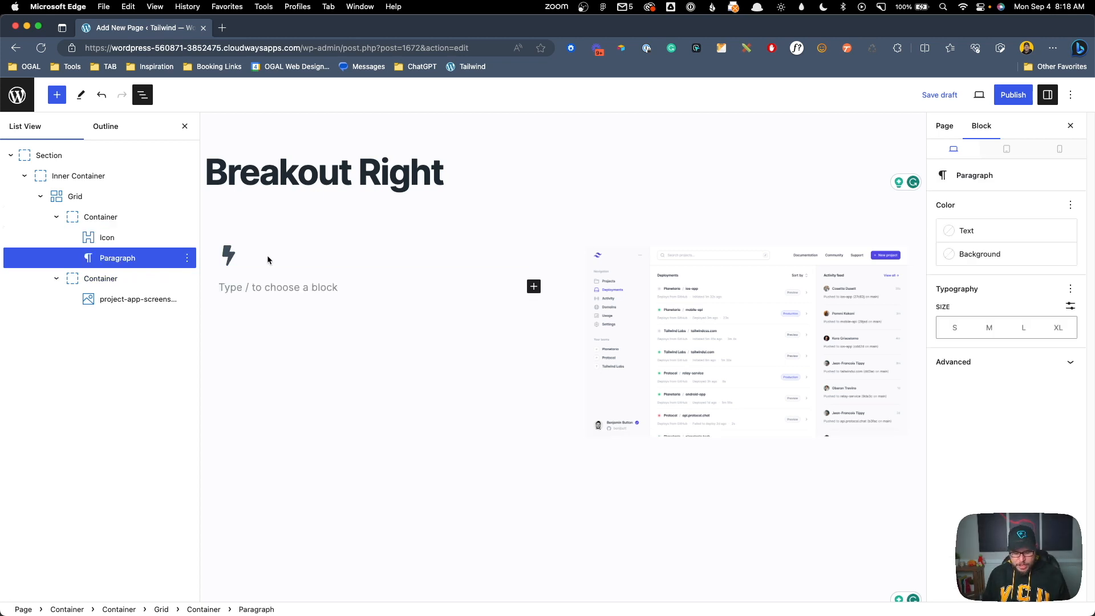
text(/butt)
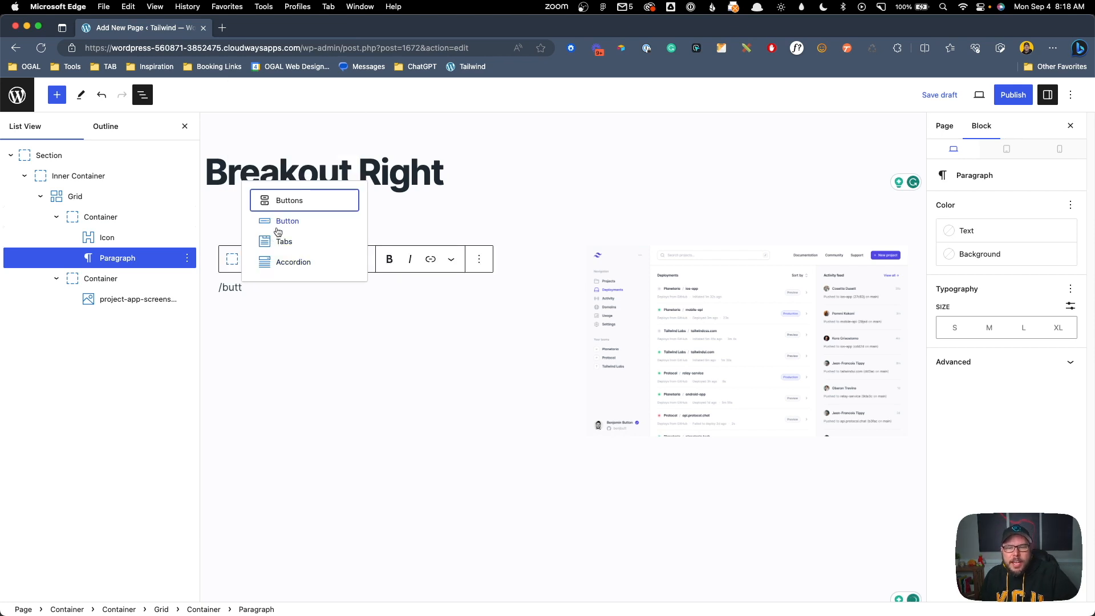
click(279, 222)
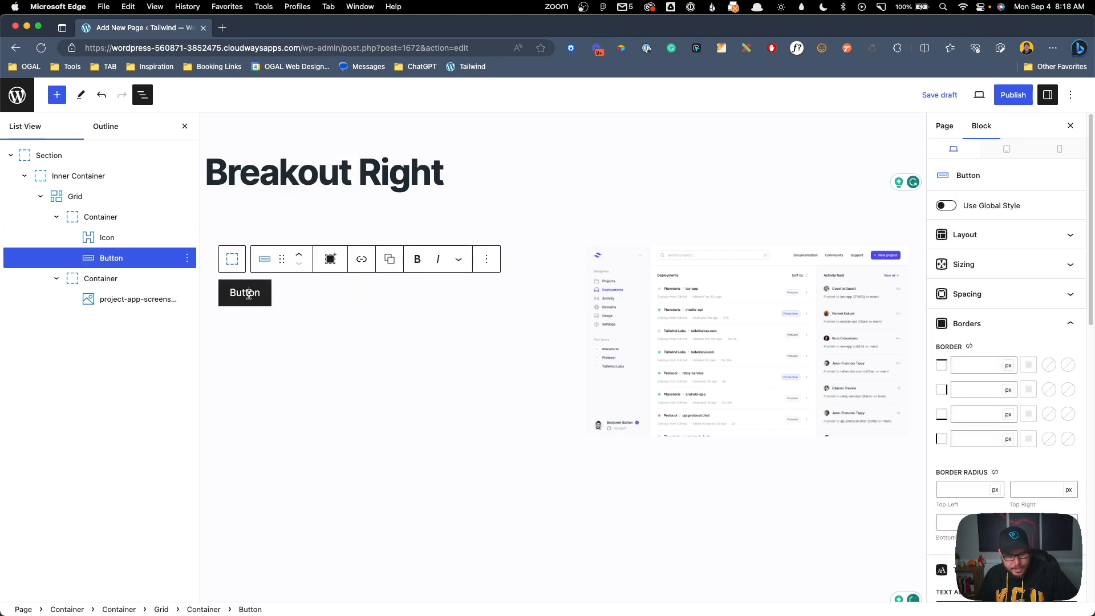
key(Return)
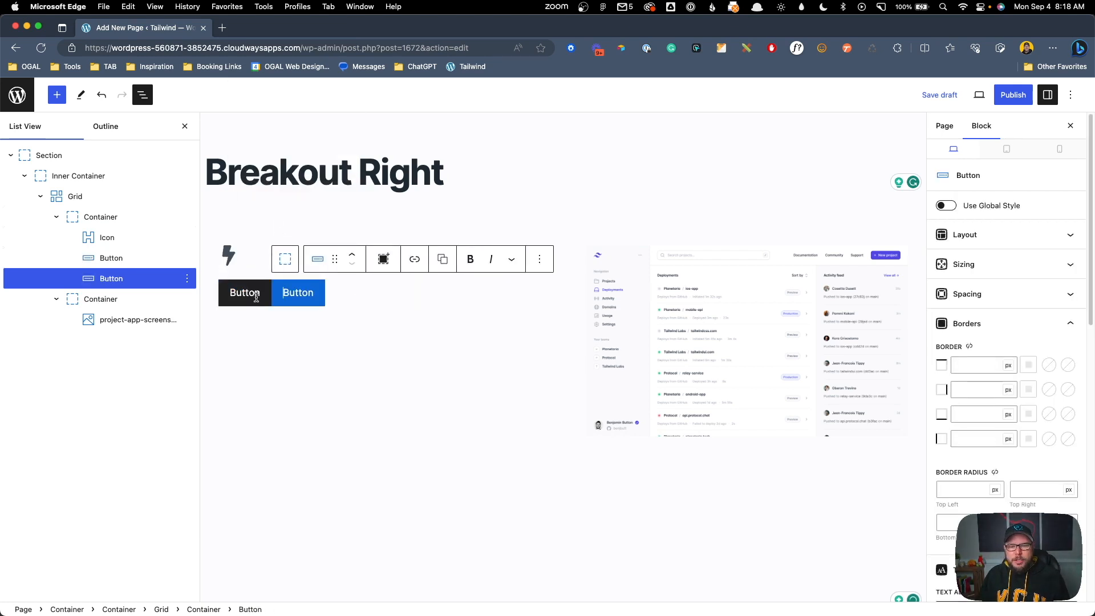
Step: Wrap both buttons together in a new container and set that container's display to Flex
click(256, 296)
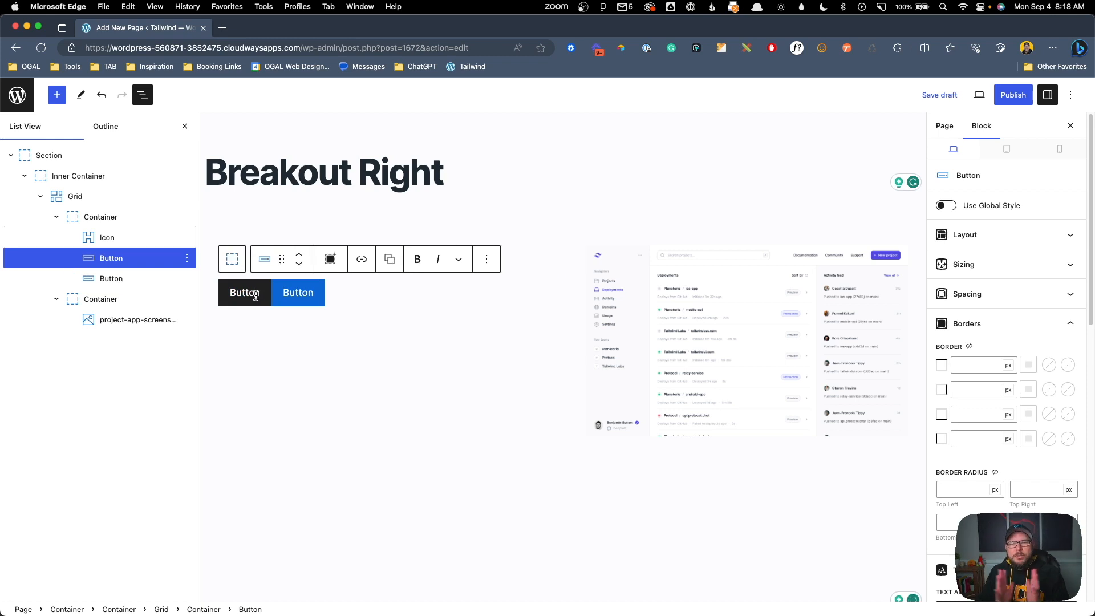
shift+click(289, 291)
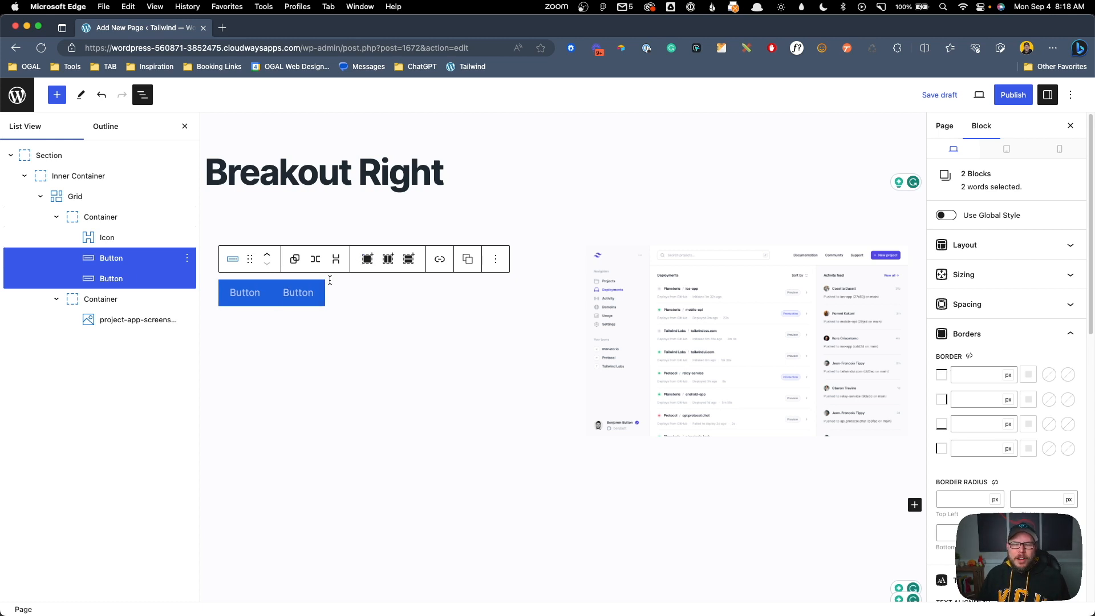
click(363, 261)
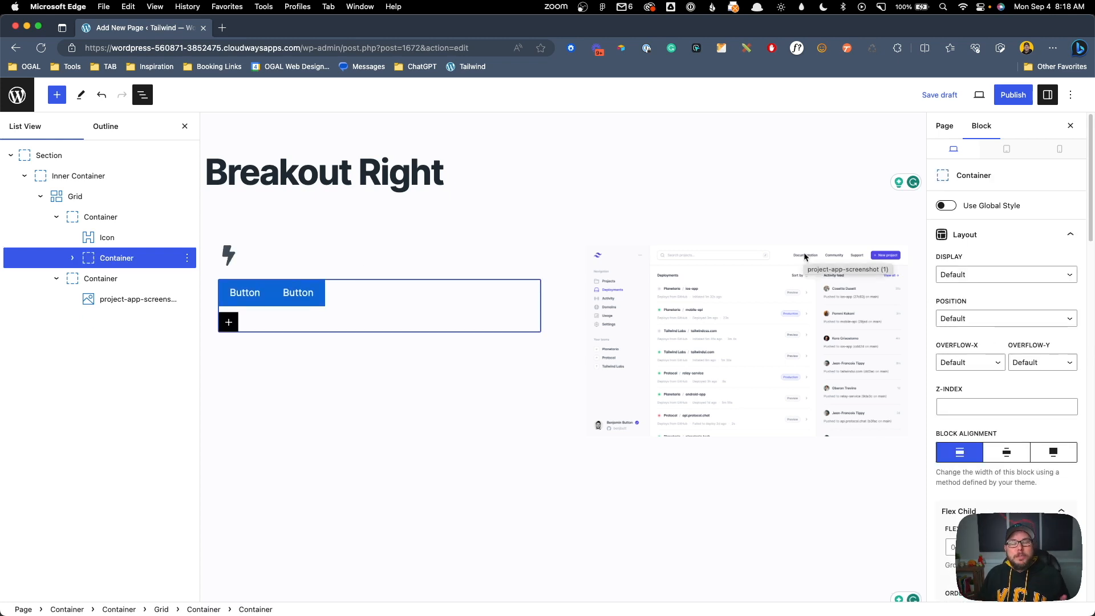
click(944, 276)
click(952, 312)
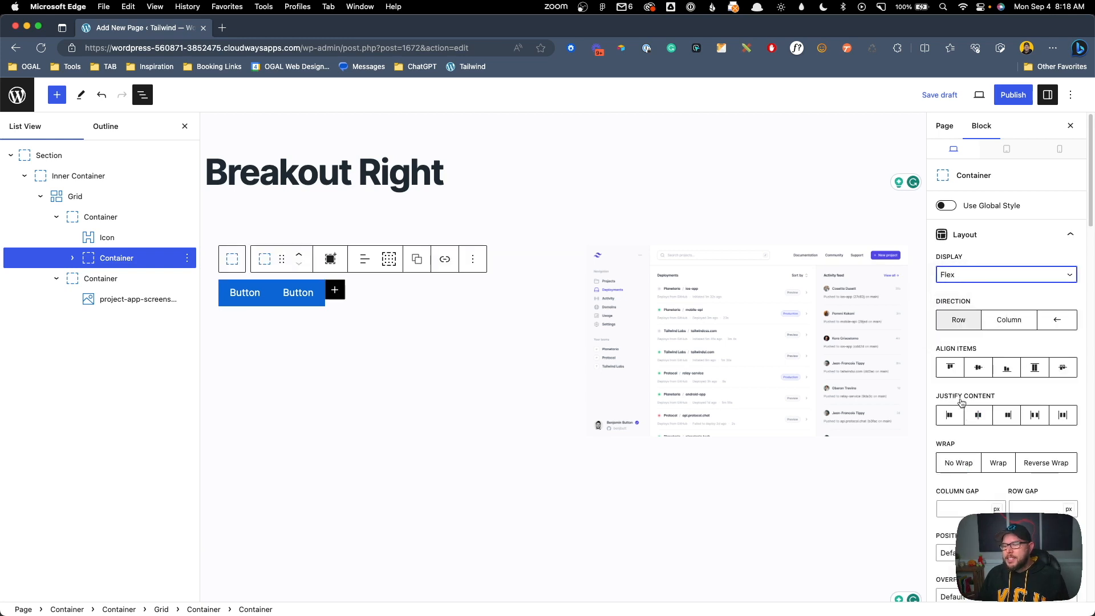
Step: Set the column gap of the container holding the two buttons to 8 px
click(963, 508)
text(4)
key(BackSpace)
text(8)
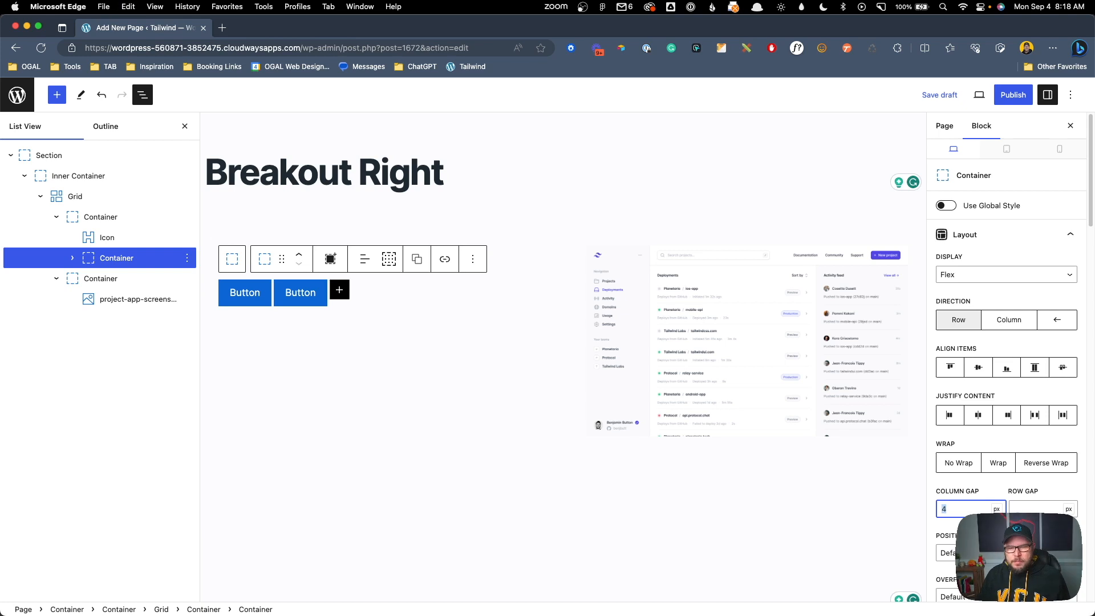
Step: Label the first button "What's new" and the second button "Just shipped v1.0"
click(244, 292)
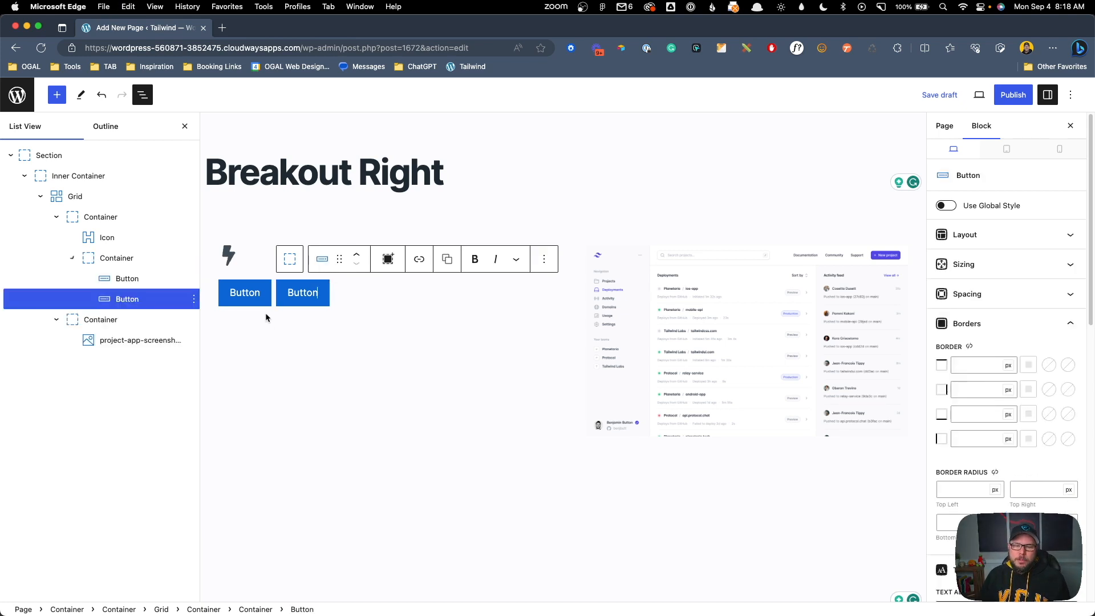
double_click(235, 294)
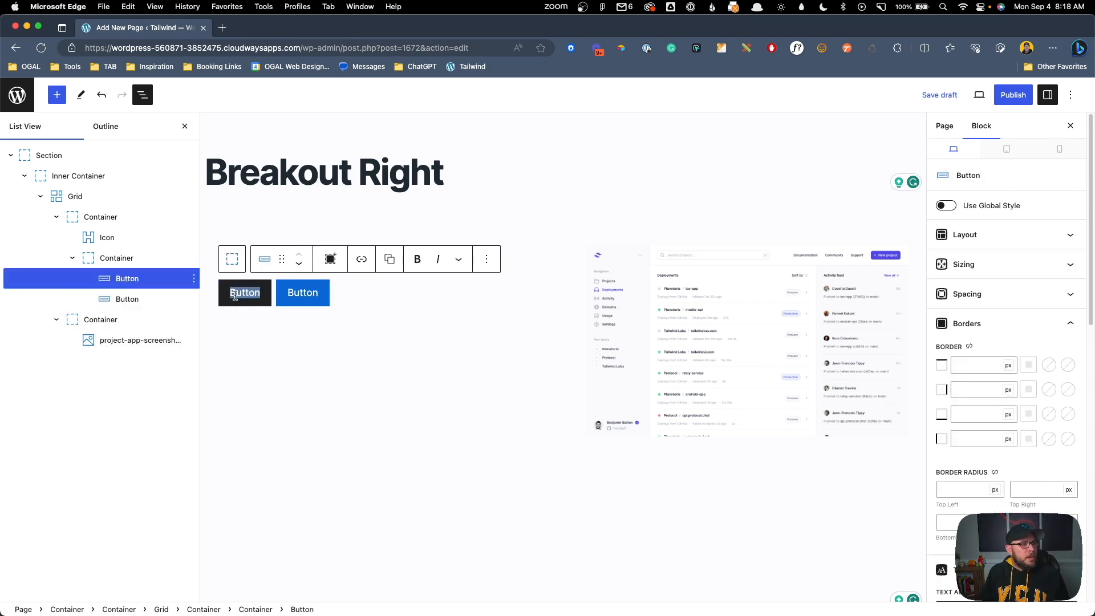
text(What's new)
click(325, 293)
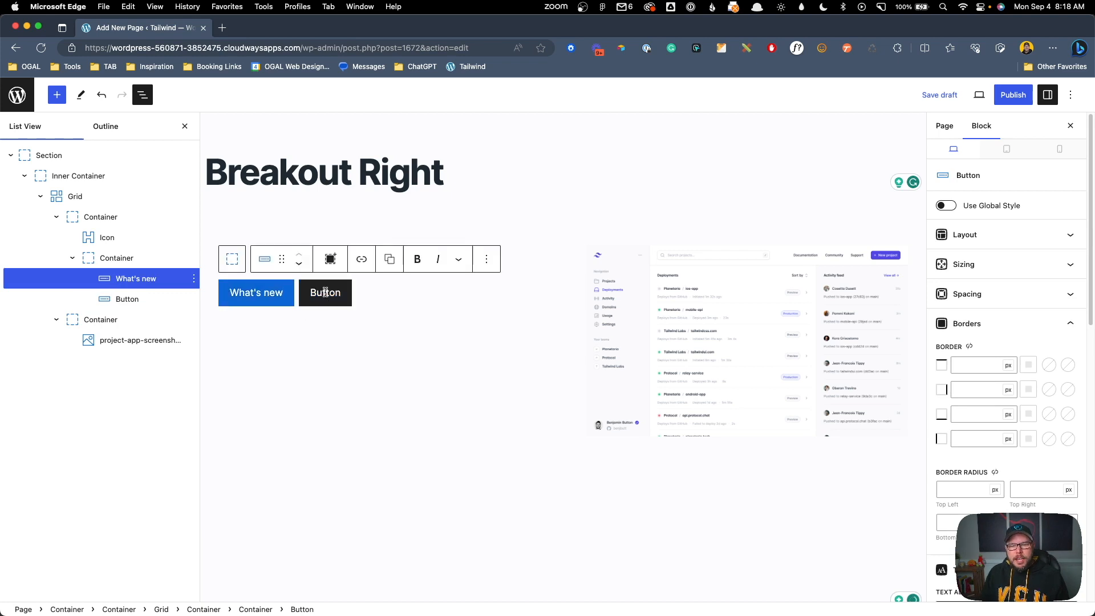
double_click(325, 292)
text(Just s)
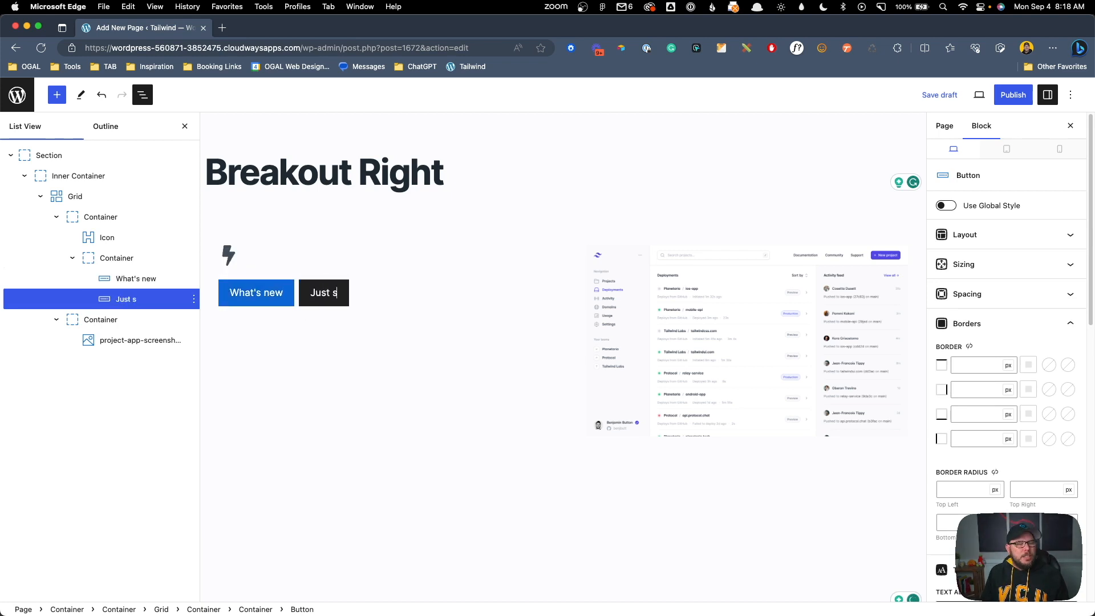
text(hipped v1.0)
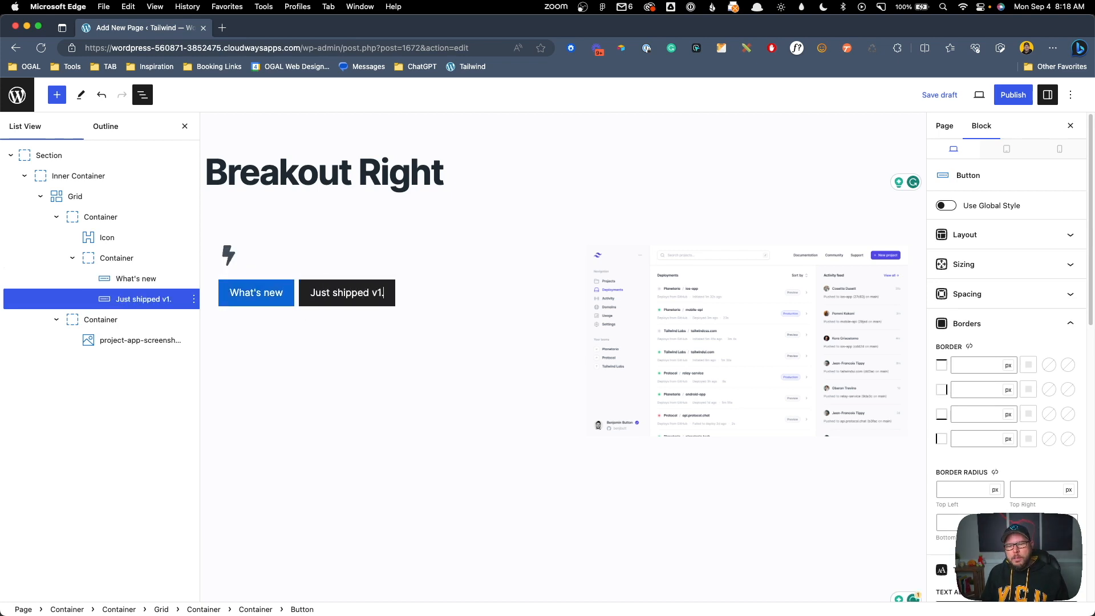
Step: Add an H1 headline reading "Deploy to the cloud with confidence." below the buttons in the first grid column
click(361, 351)
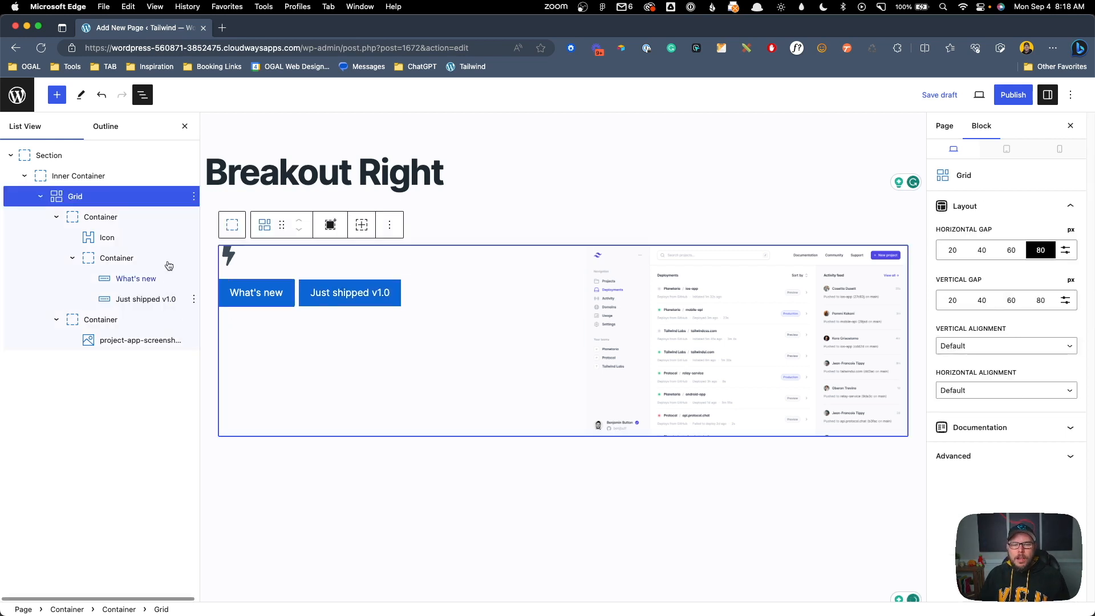
click(106, 215)
click(228, 321)
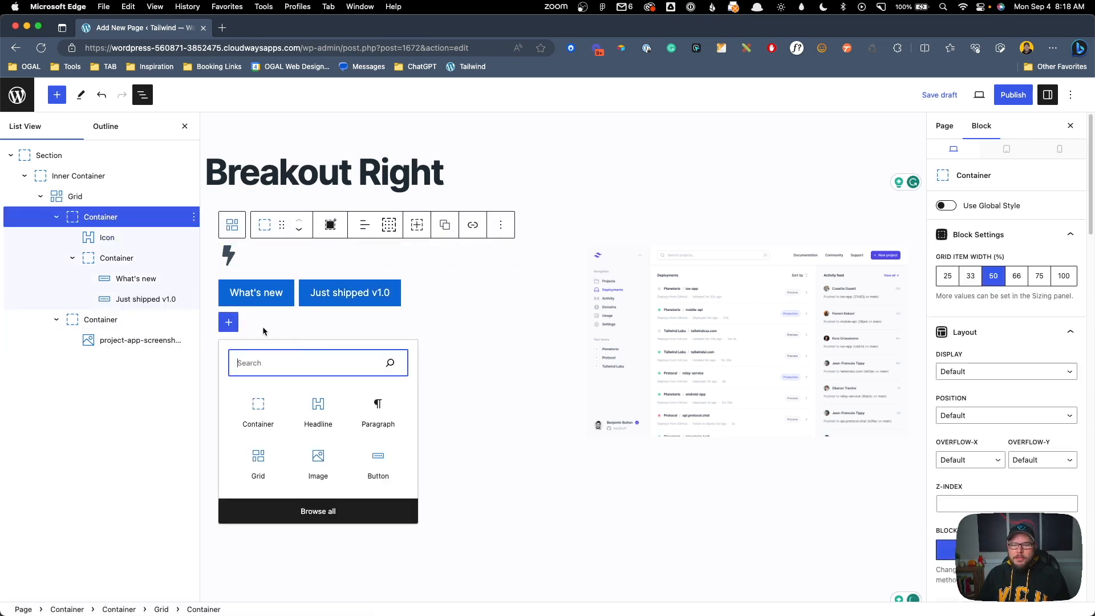
click(318, 417)
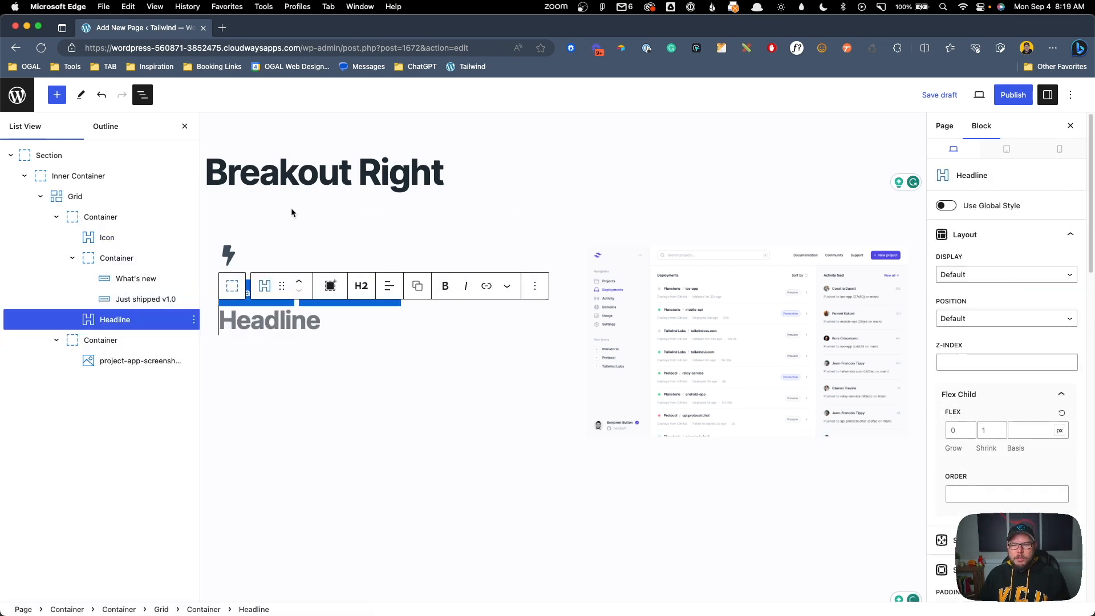
click(357, 291)
click(376, 320)
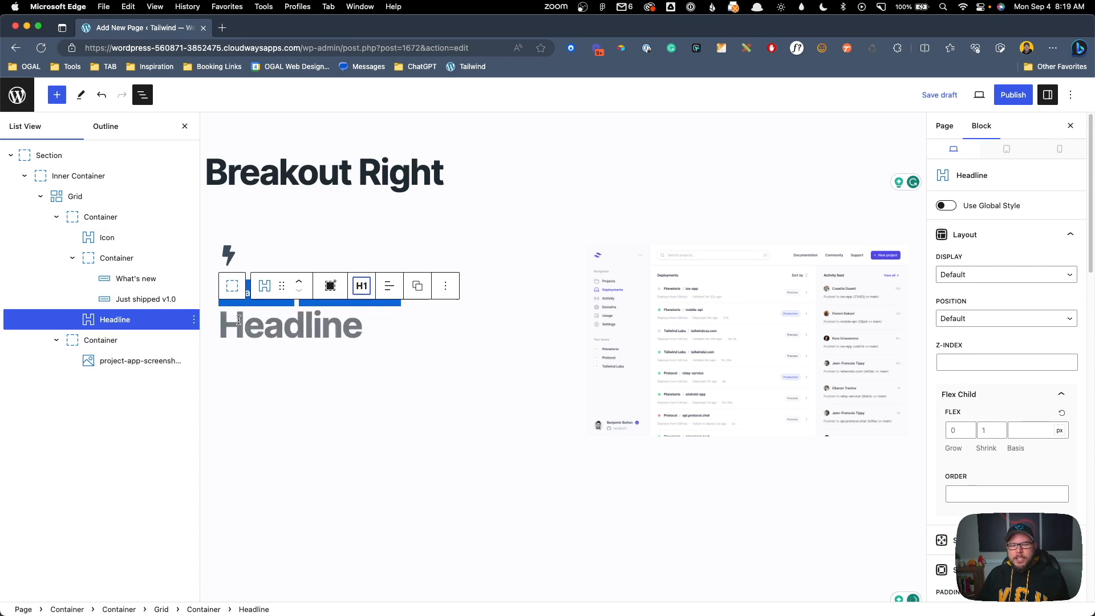
text(D)
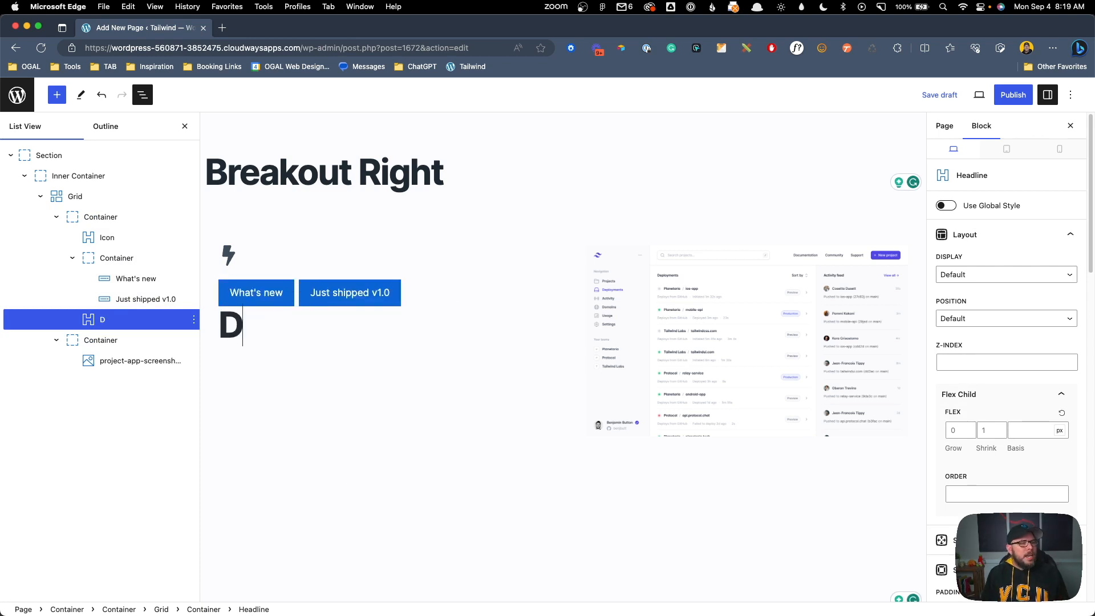
text(eploy to the clou)
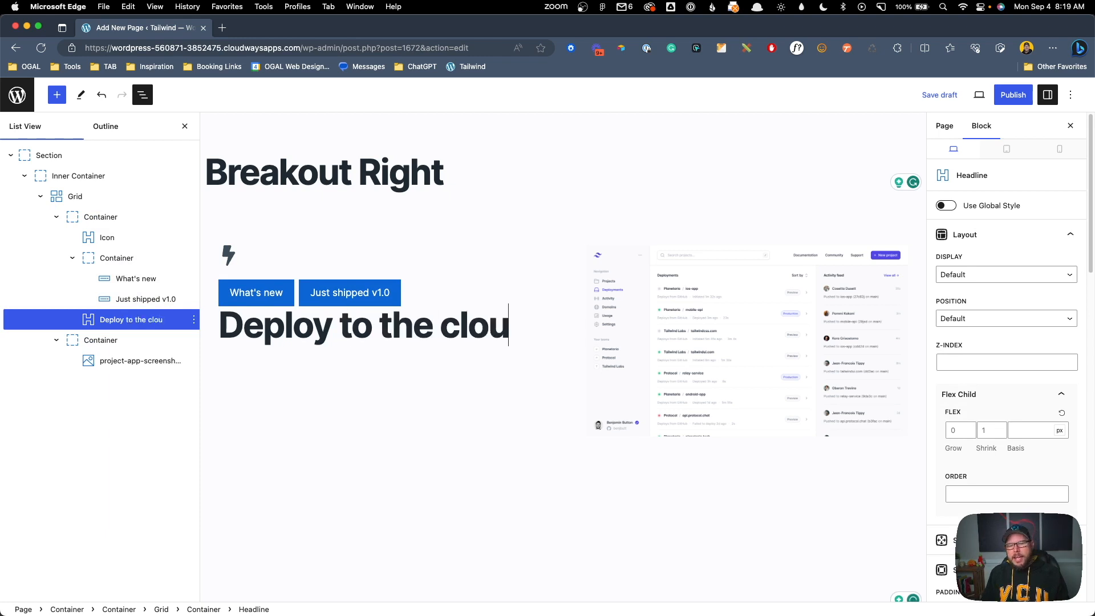
text(d with confidence.)
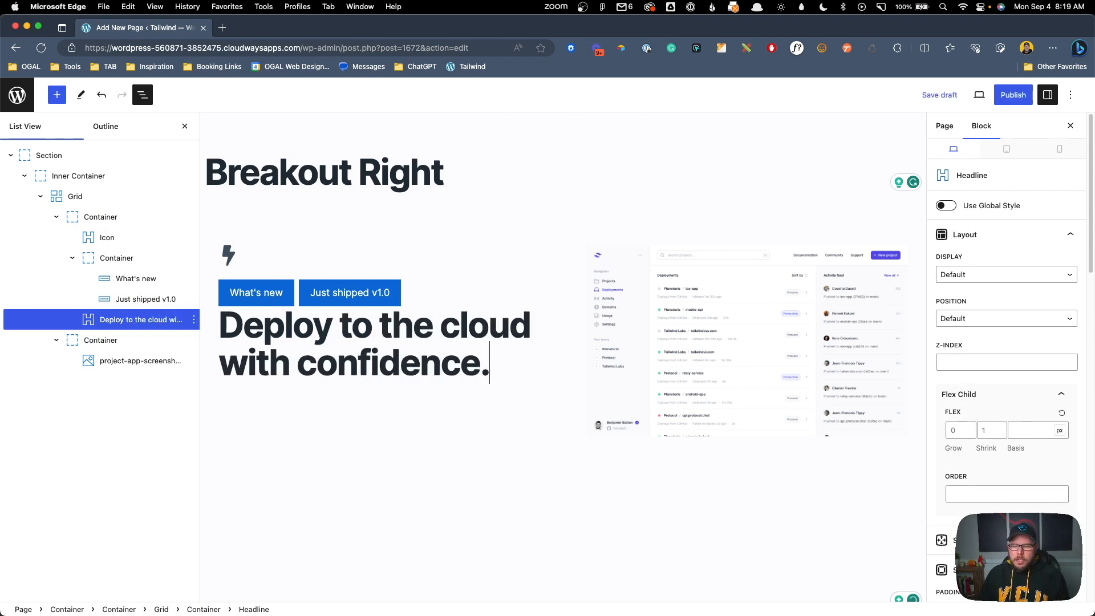
Step: Add a placeholder paragraph below the headline, keeping its text only through "your finalized copy isn't ready yet."
key(Return)
text(.wi1)
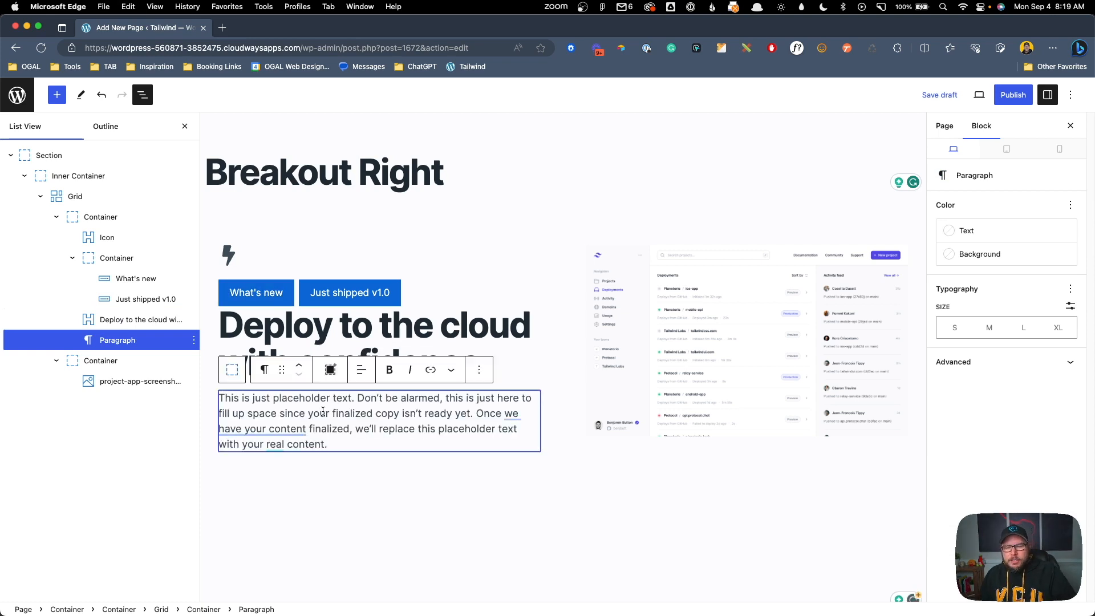
shift+click(476, 415)
key(BackSpace)
Step: Duplicate the container with the two buttons and move the copy below the placeholder paragraph
click(357, 311)
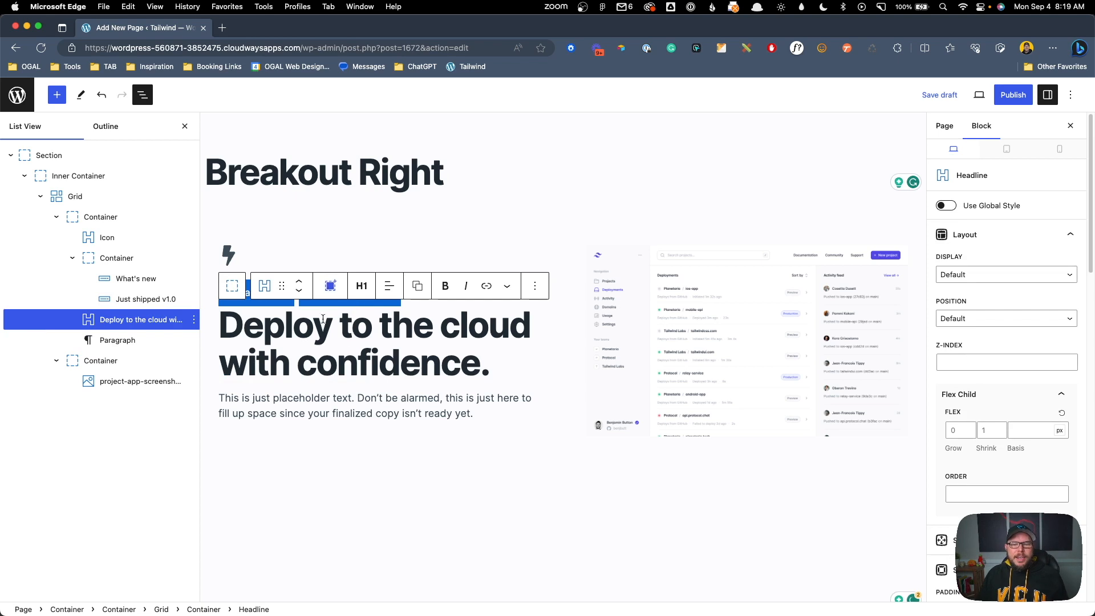
click(102, 259)
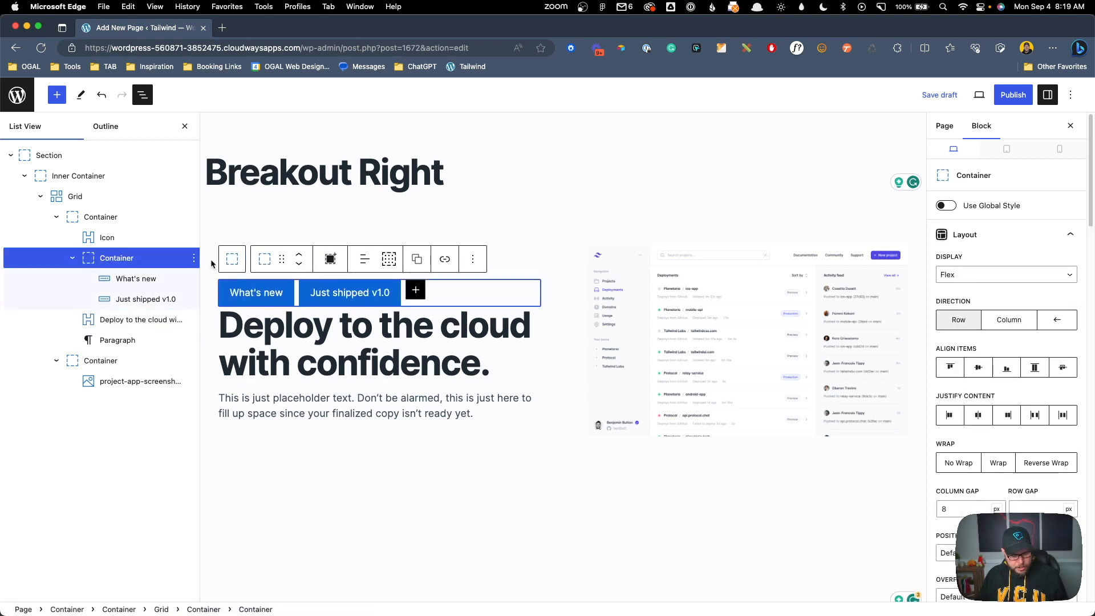
key(super+shift+d)
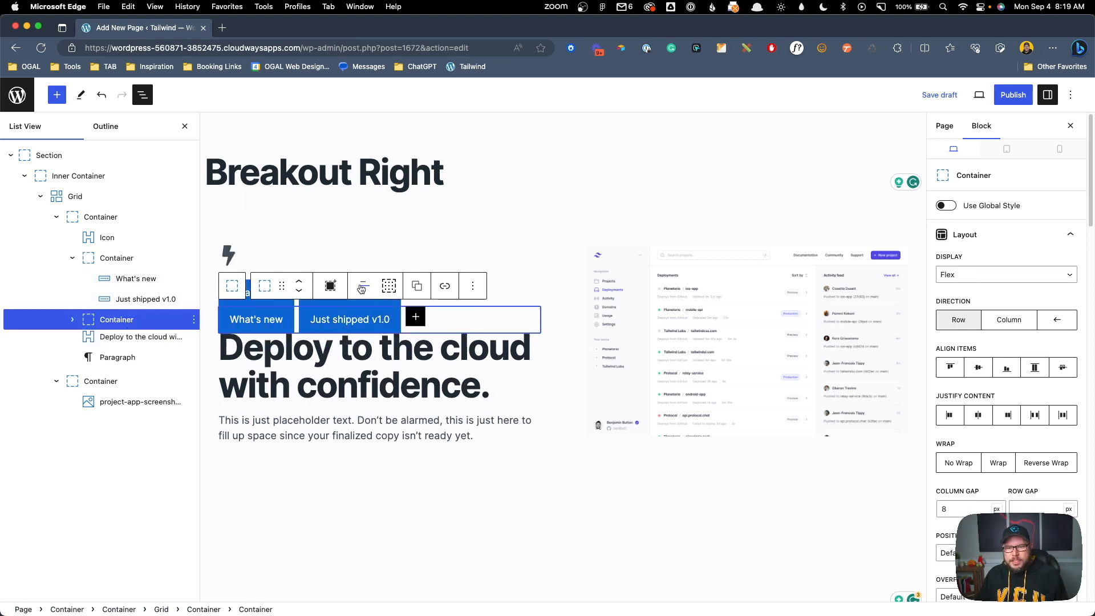
click(300, 291)
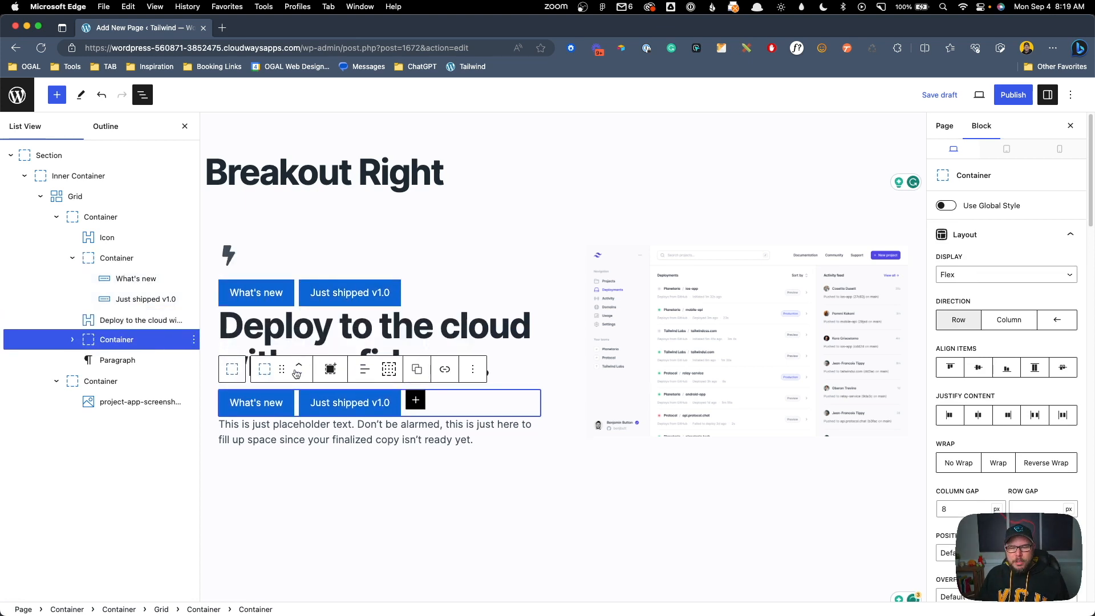
click(299, 376)
click(317, 498)
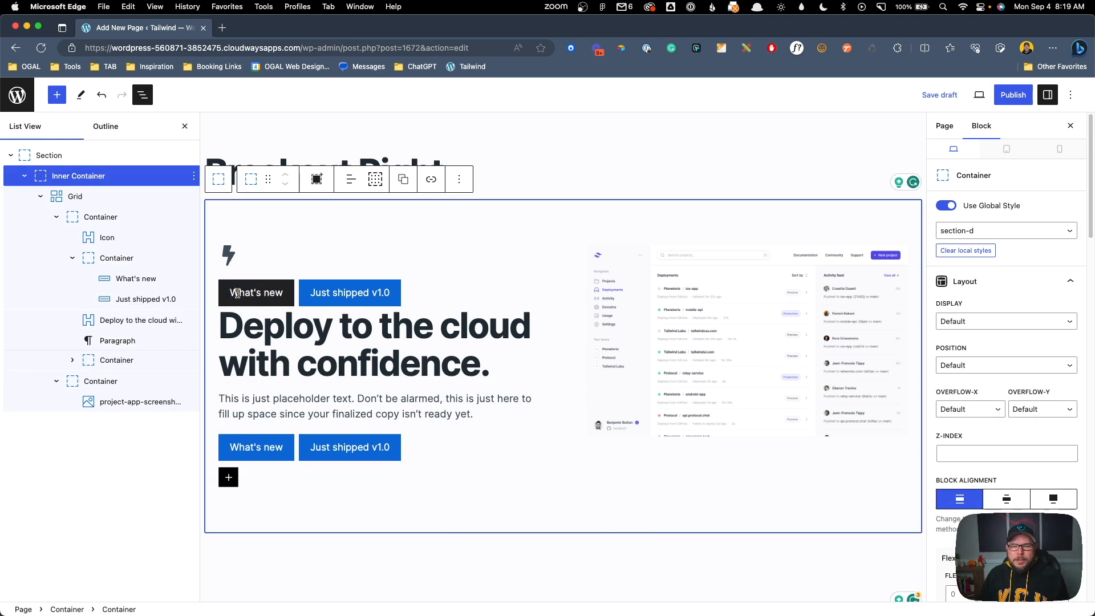
Step: Change the lightning bolt's icon color to the --primary-alt blue
click(233, 258)
scroll(993, 414, down, 5)
scroll(993, 414, down, 6)
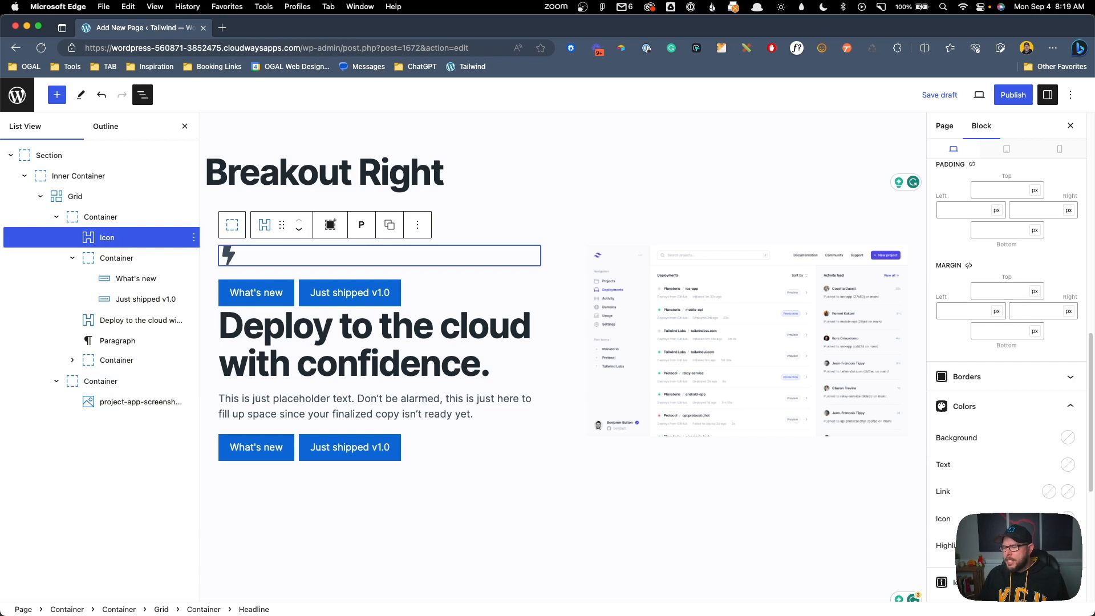
click(1067, 517)
click(943, 466)
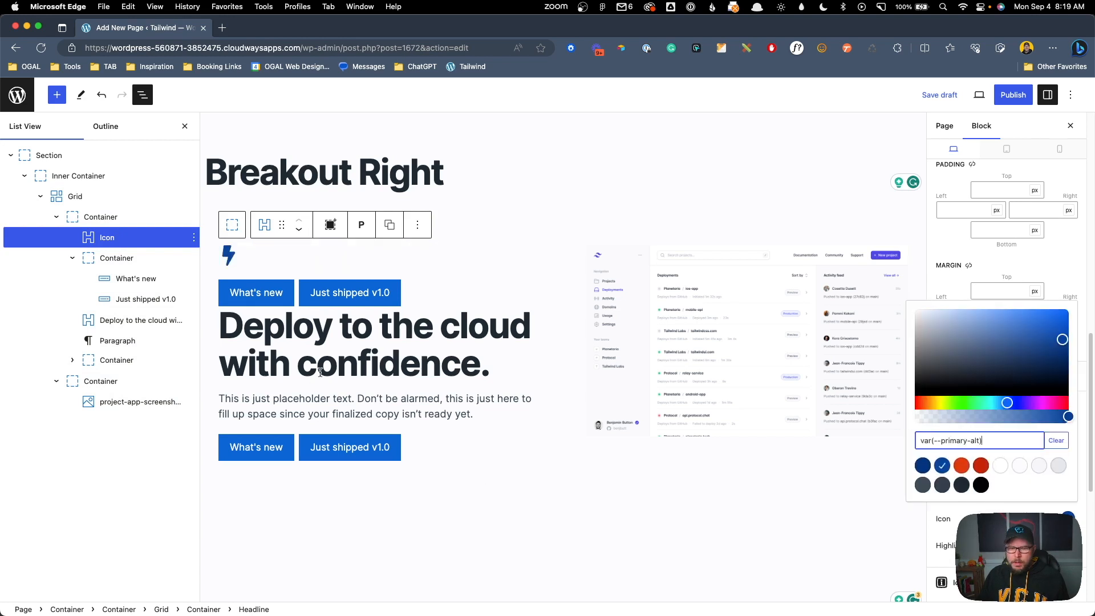
click(307, 339)
Step: Apply the "Primary Alt" global style to the upper "What's new" button
click(245, 298)
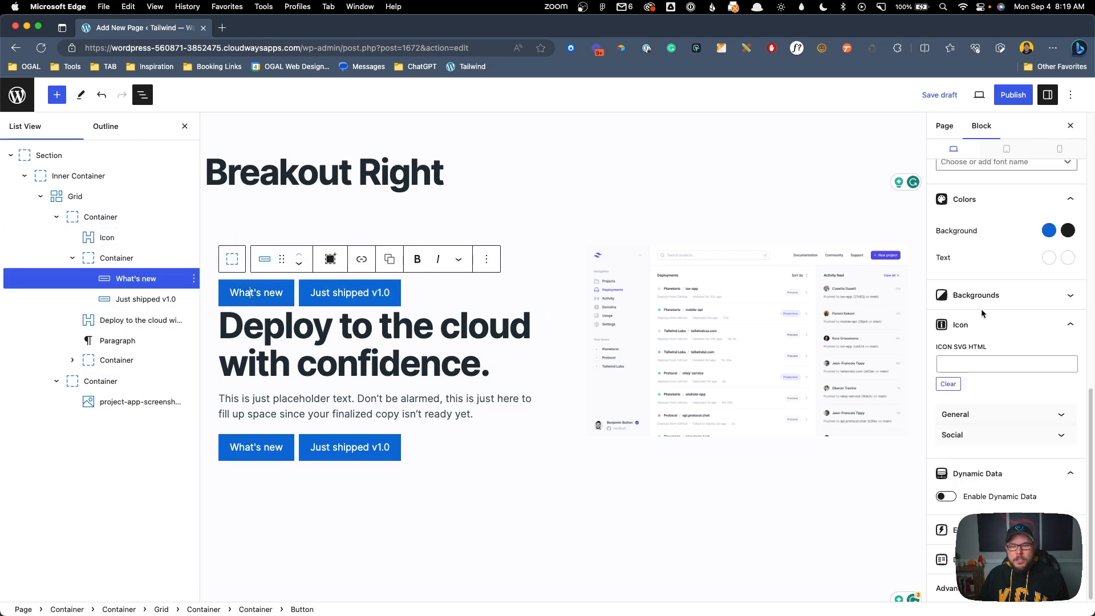
scroll(972, 204, up, 5)
click(945, 206)
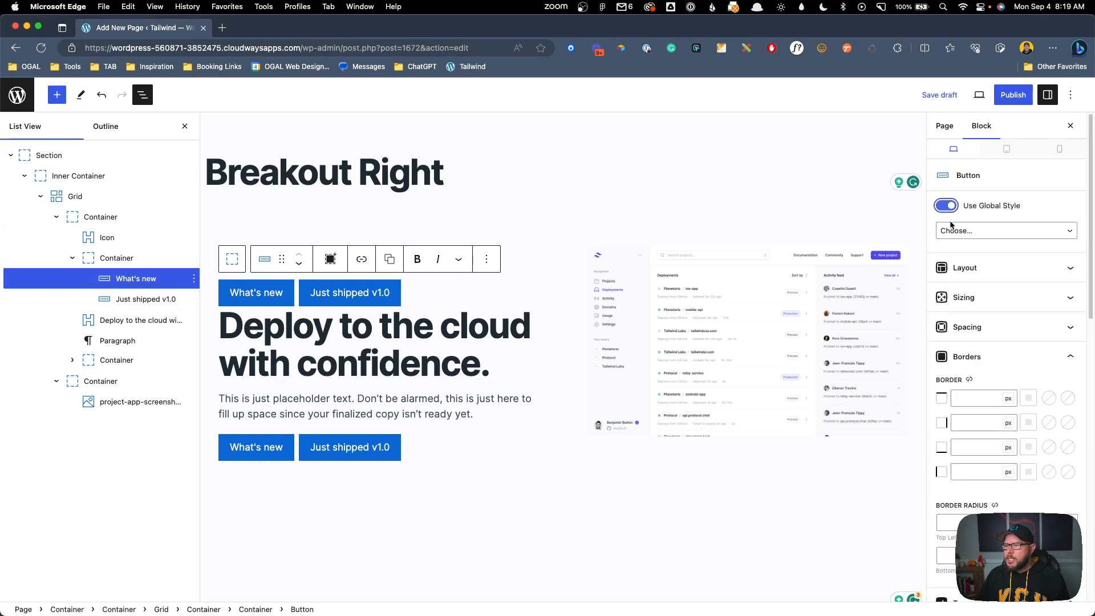
click(959, 231)
click(973, 256)
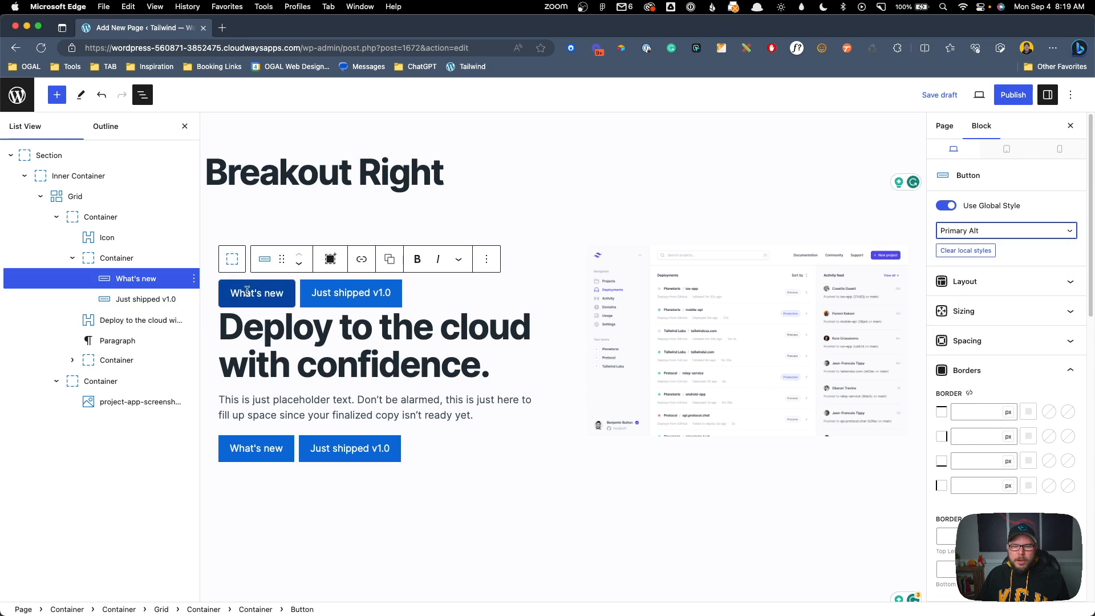
Step: Apply the "Primary Alt" global style to the upper "Just shipped v1.0" button
click(375, 305)
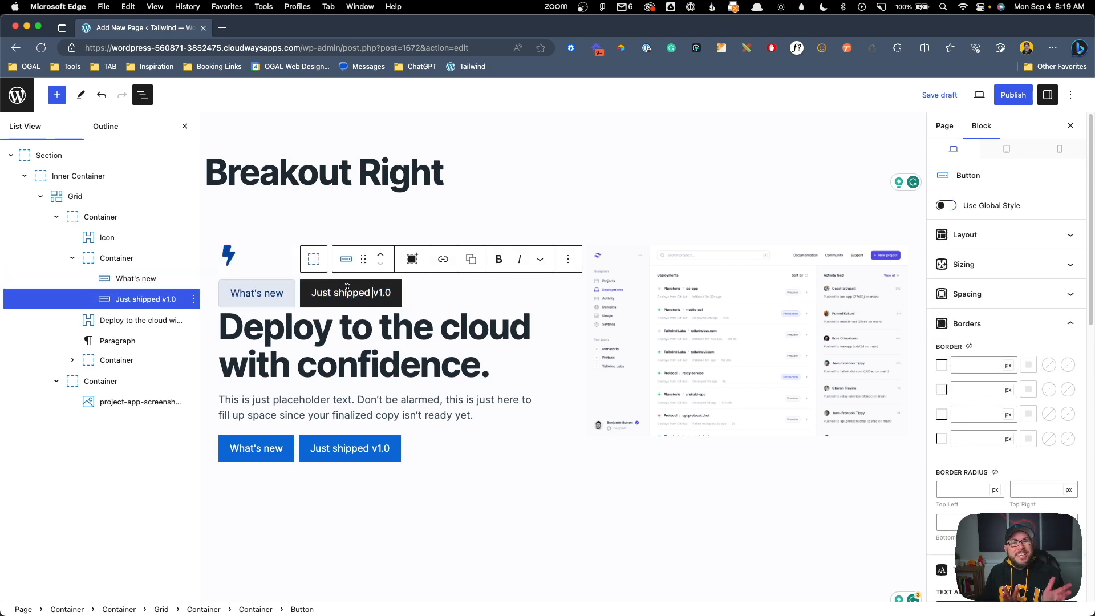
click(947, 209)
click(1000, 233)
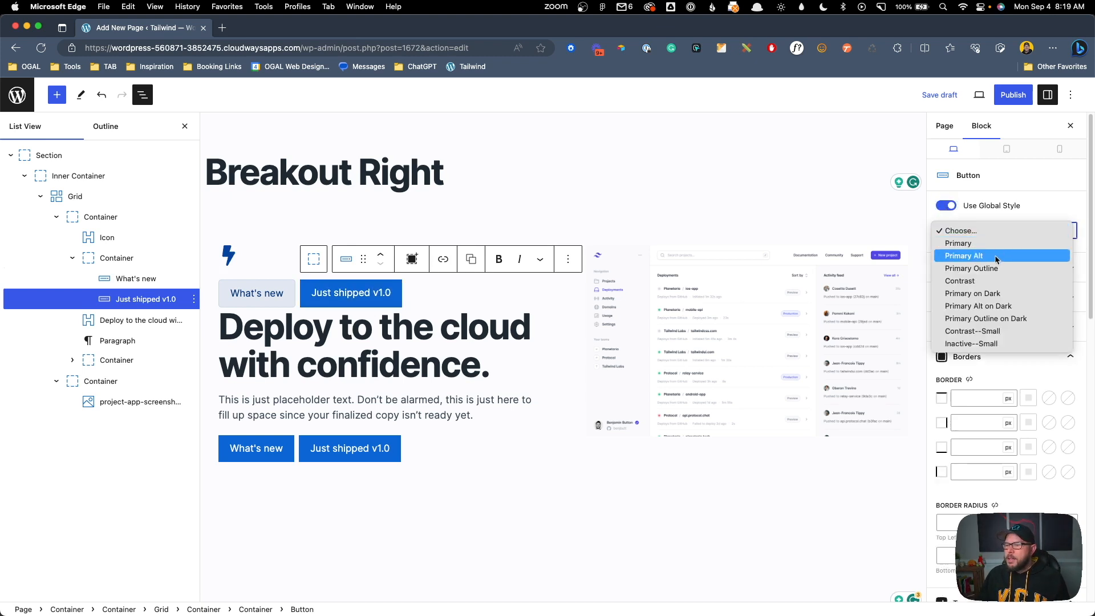
click(996, 257)
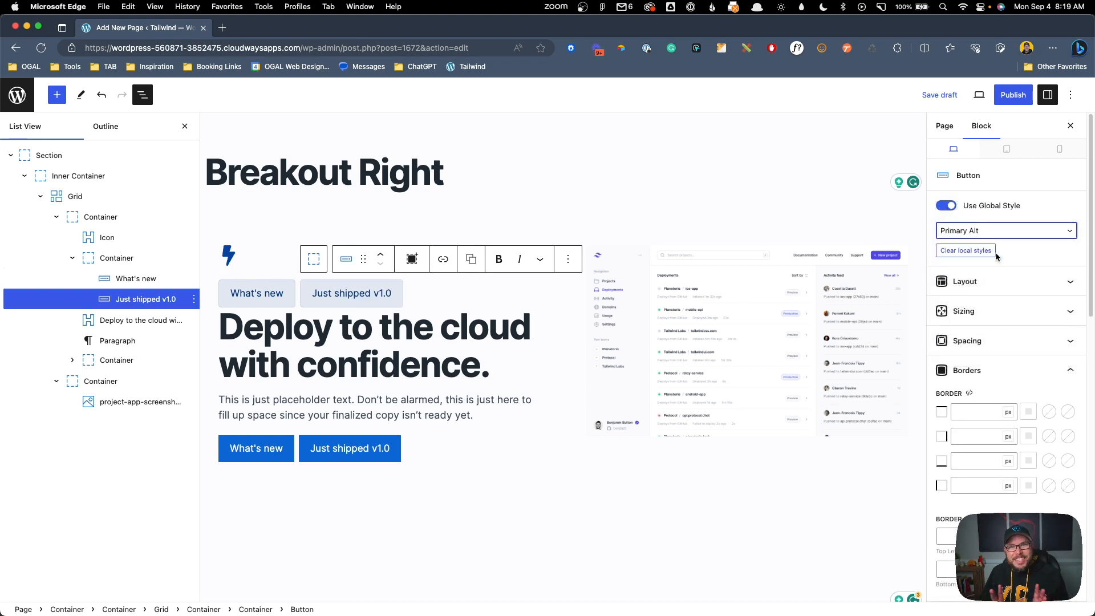
Step: Make the border of the upper "Just shipped v1.0" button fully transparent on all sides, for both normal and hover colors
scroll(978, 370, down, 5)
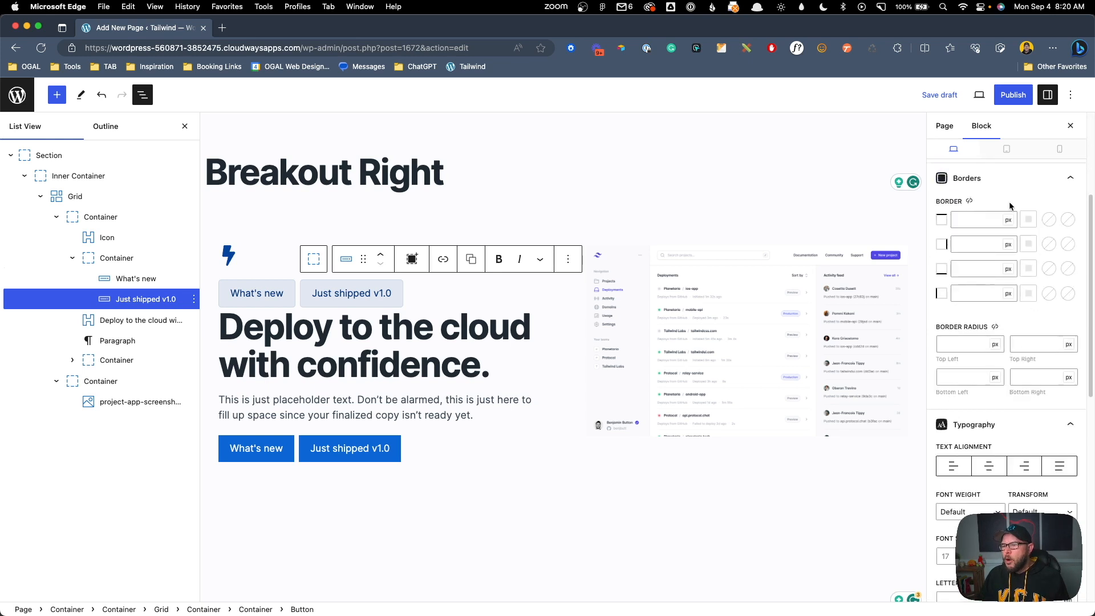
click(969, 200)
click(1049, 220)
drag(991, 363, 821, 344)
click(1067, 223)
drag(1021, 357, 903, 349)
click(1048, 207)
Step: Make the background of the upper "Just shipped v1.0" button fully transparent in its normal and hover states
scroll(1030, 359, down, 5)
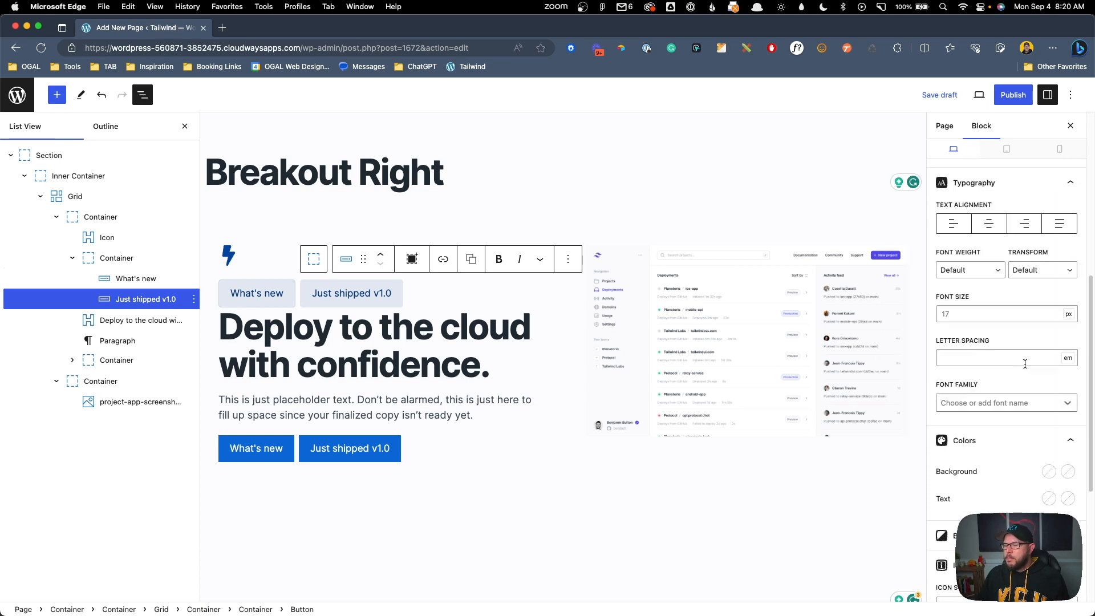
click(1049, 439)
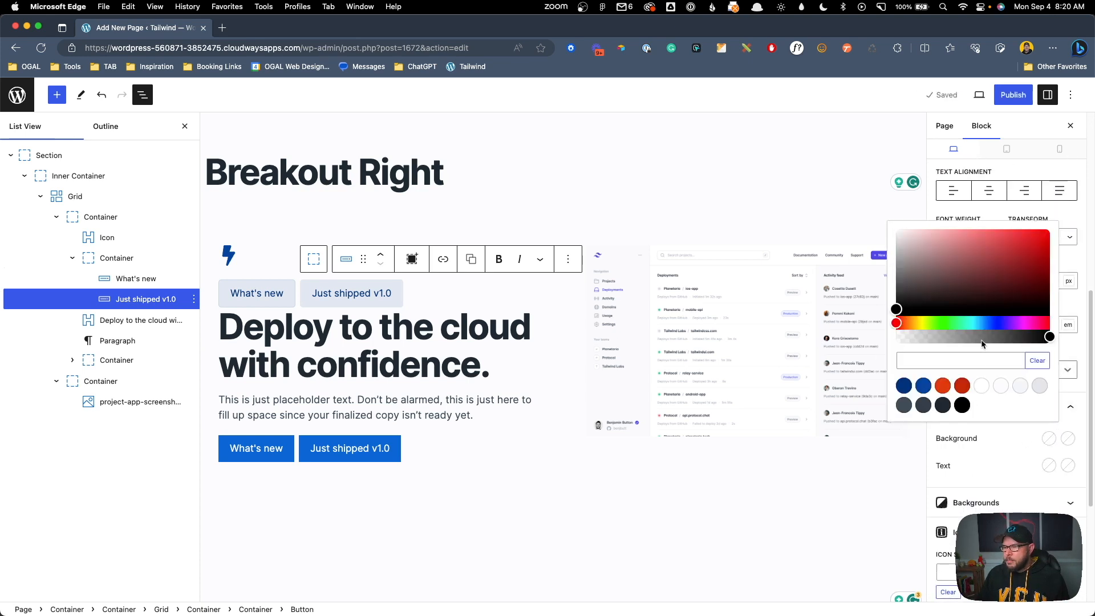
drag(984, 340, 868, 361)
click(1071, 438)
drag(1038, 341, 883, 345)
click(1036, 470)
Step: Set the upper "Just shipped v1.0" button's text color to --surface-70 and its hover text color to a near-black swatch
click(1055, 471)
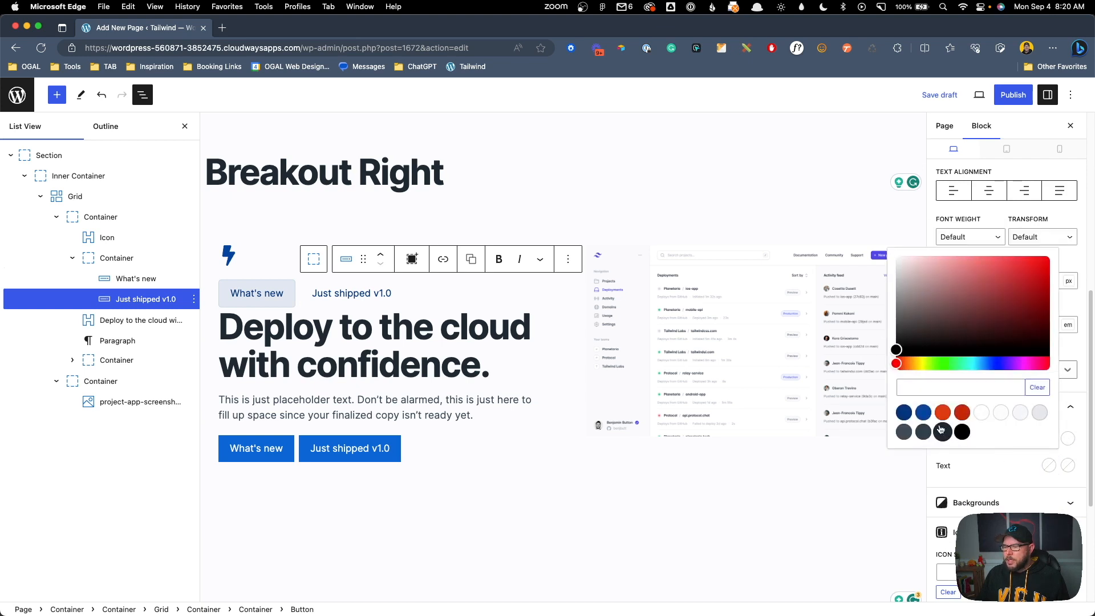
click(904, 432)
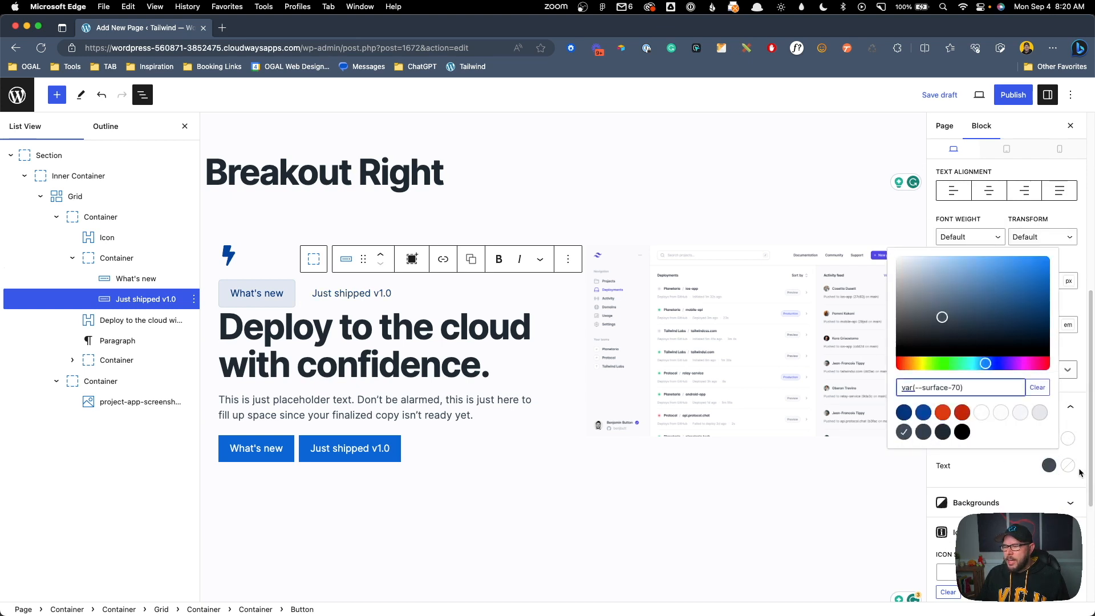
click(1070, 466)
click(963, 433)
click(558, 350)
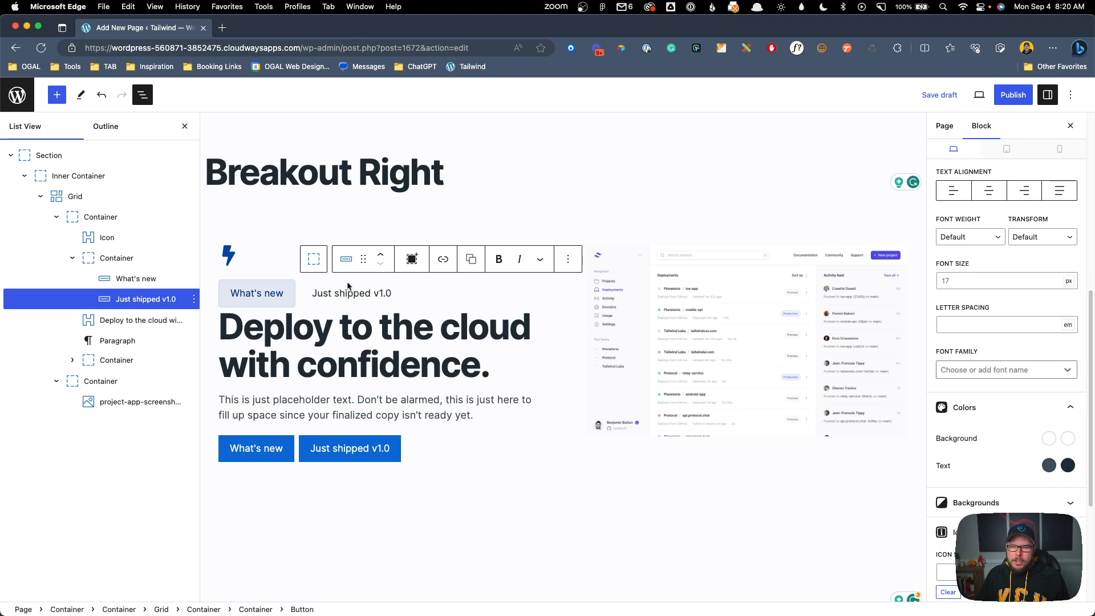
Step: Set the top margin of the "Deploy to the cloud with confidence." headline to 40 px
click(389, 337)
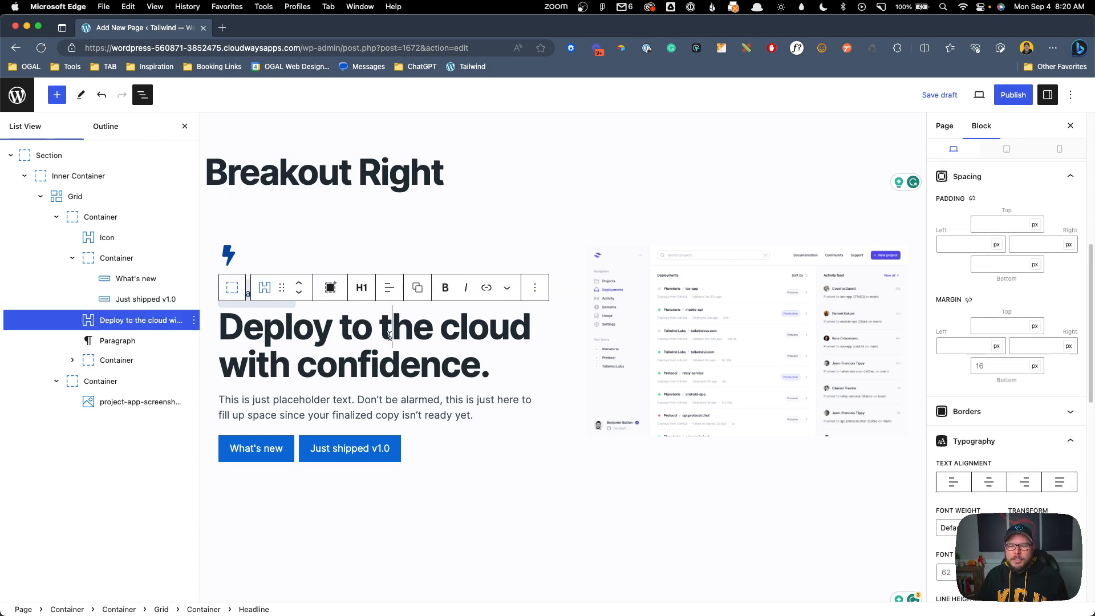
click(1002, 321)
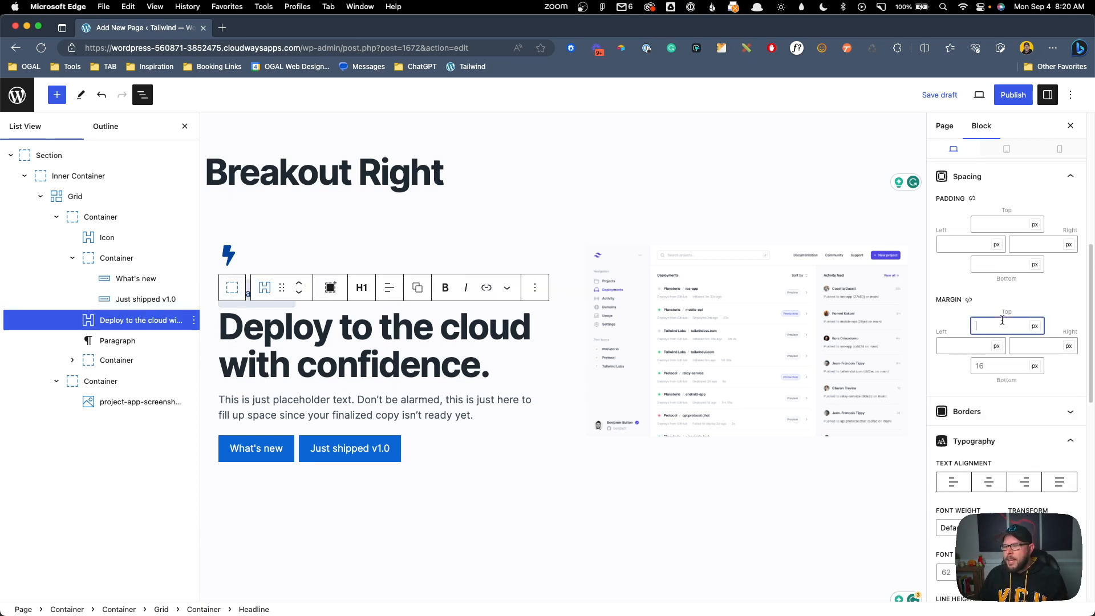
text(40)
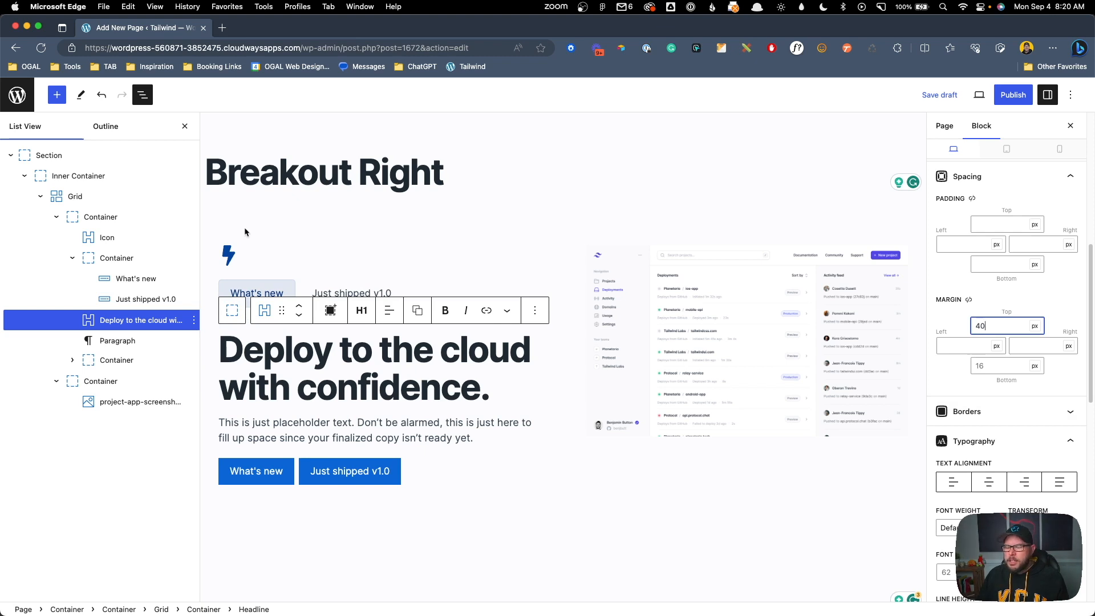
click(370, 224)
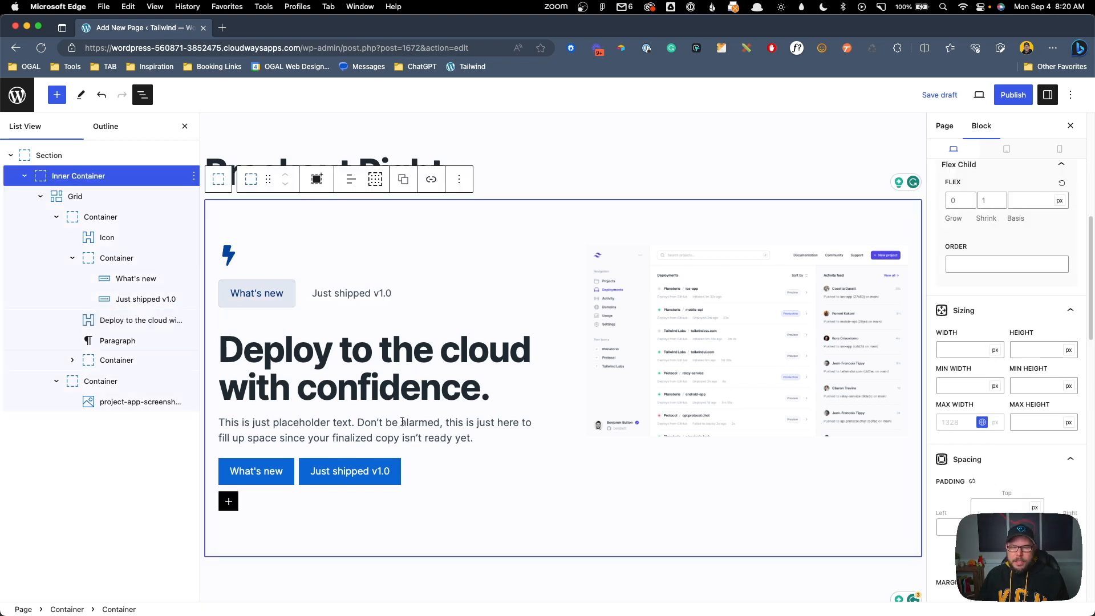
Step: Change the text of the lower "What's new" button below the paragraph to "Get started"
click(365, 476)
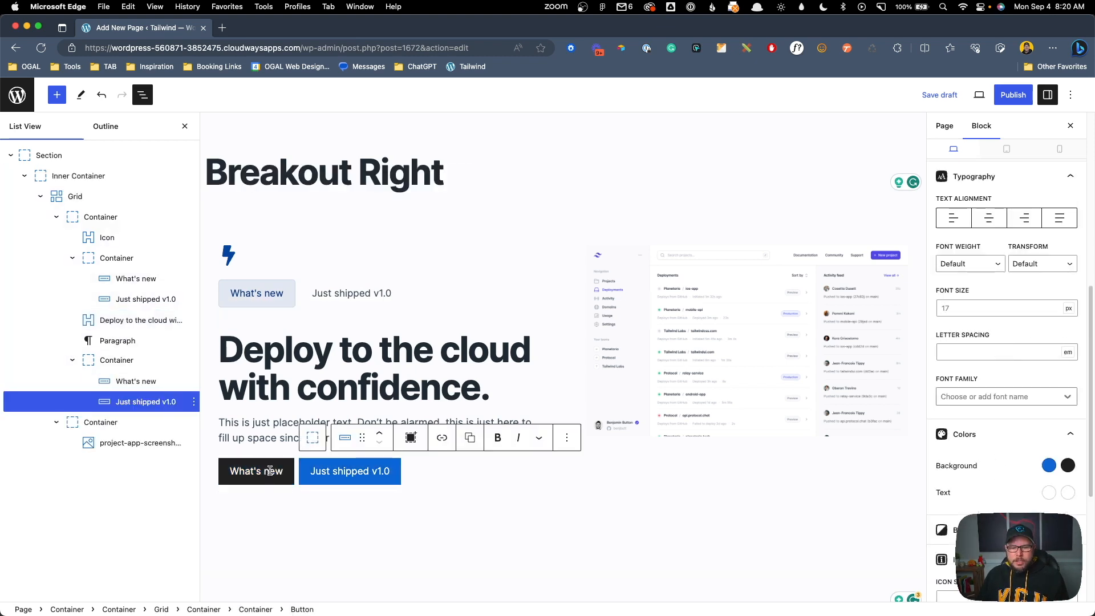
click(270, 470)
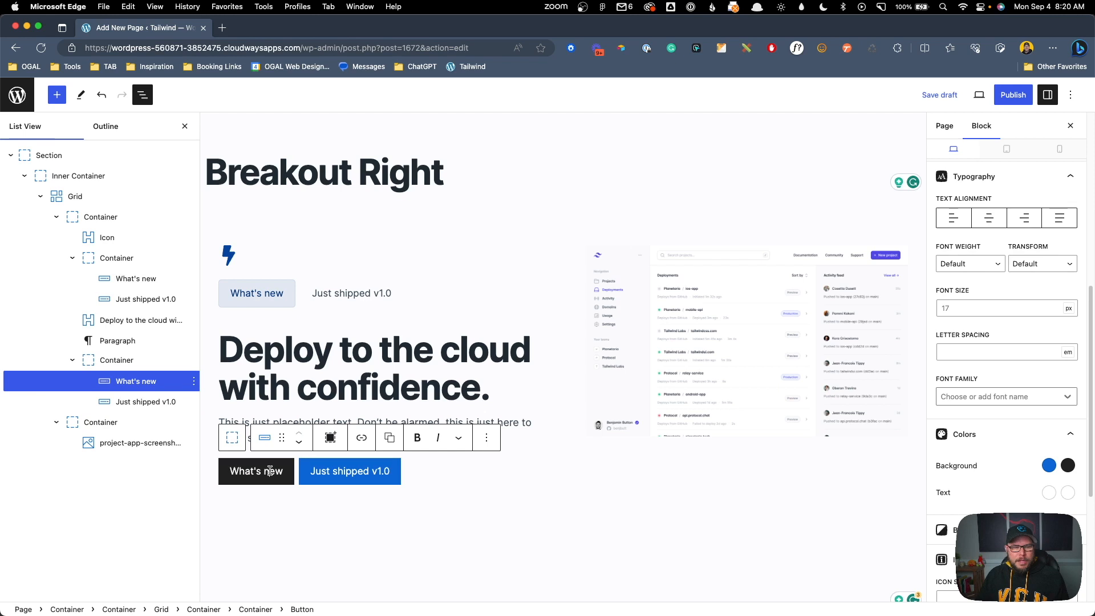
triple_click(240, 476)
text(Get started)
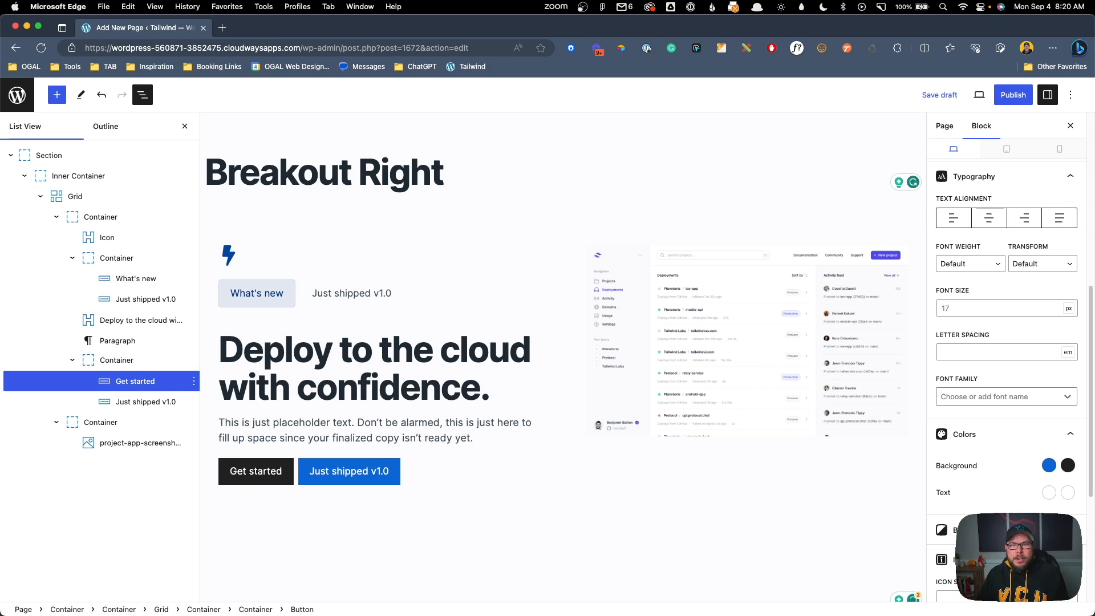
Step: Enable a global style for the "Get started" button and apply the "Primary" style
scroll(993, 219, up, 10)
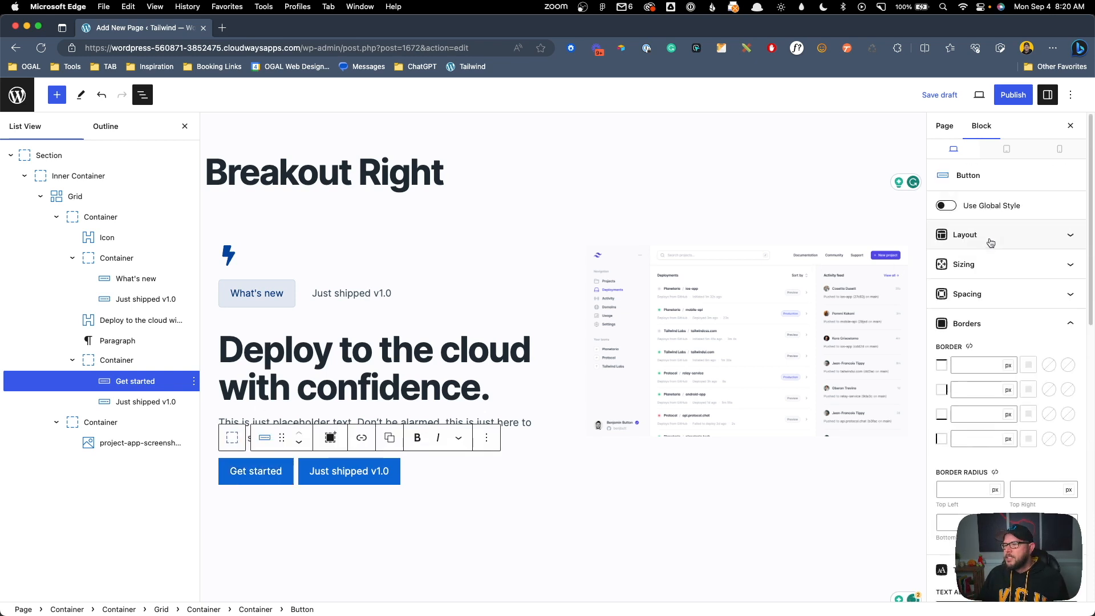
click(952, 205)
click(969, 230)
click(973, 246)
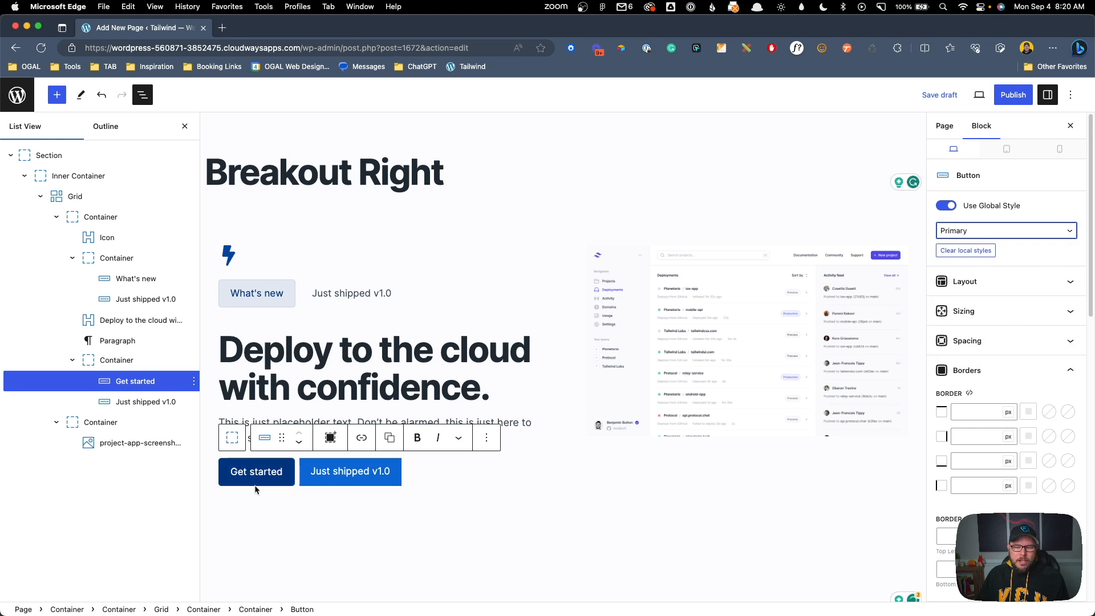
Step: Change the text of the lower "Just shipped v1.0" button to "Learn more"
click(367, 472)
drag(368, 471, 313, 475)
text(Learn more)
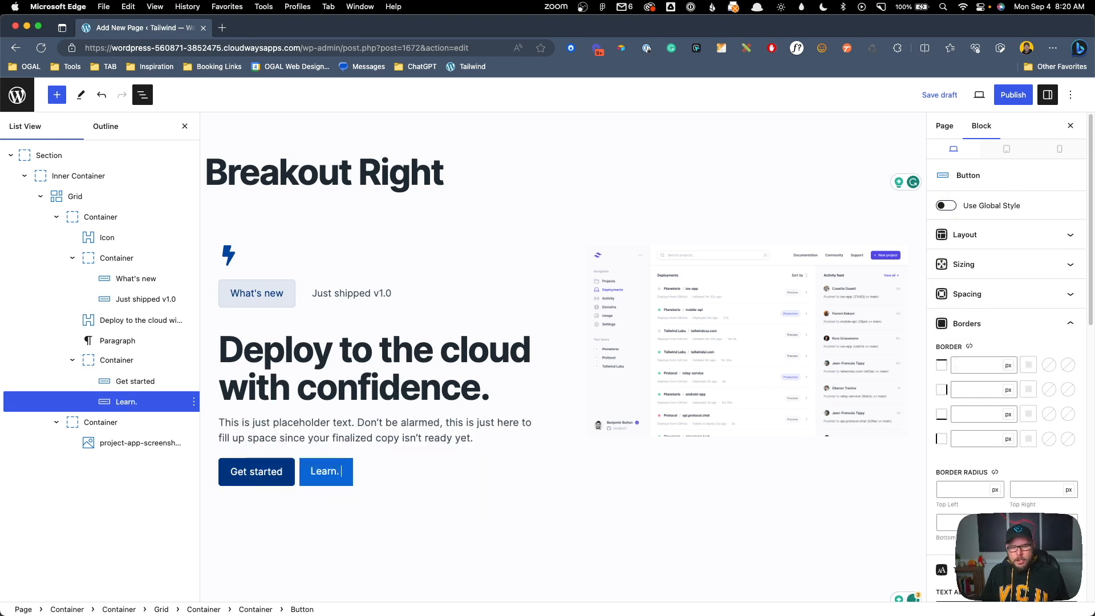
Step: Copy the styles of the upper "Just shipped v1.0" button and paste them onto the "Learn more" button
click(348, 294)
click(471, 259)
click(468, 302)
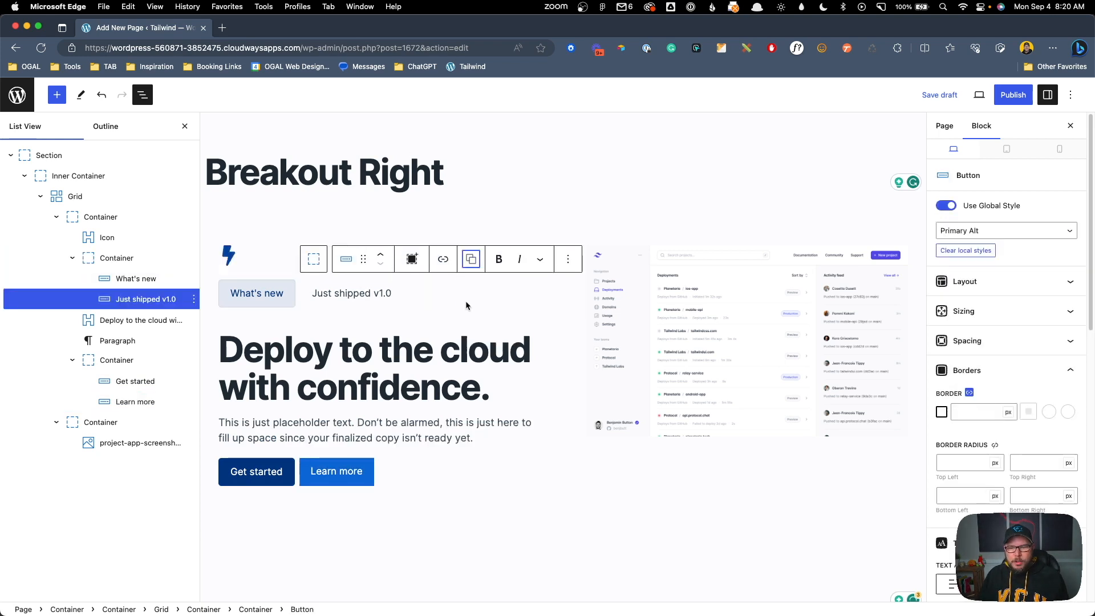
click(349, 471)
click(479, 432)
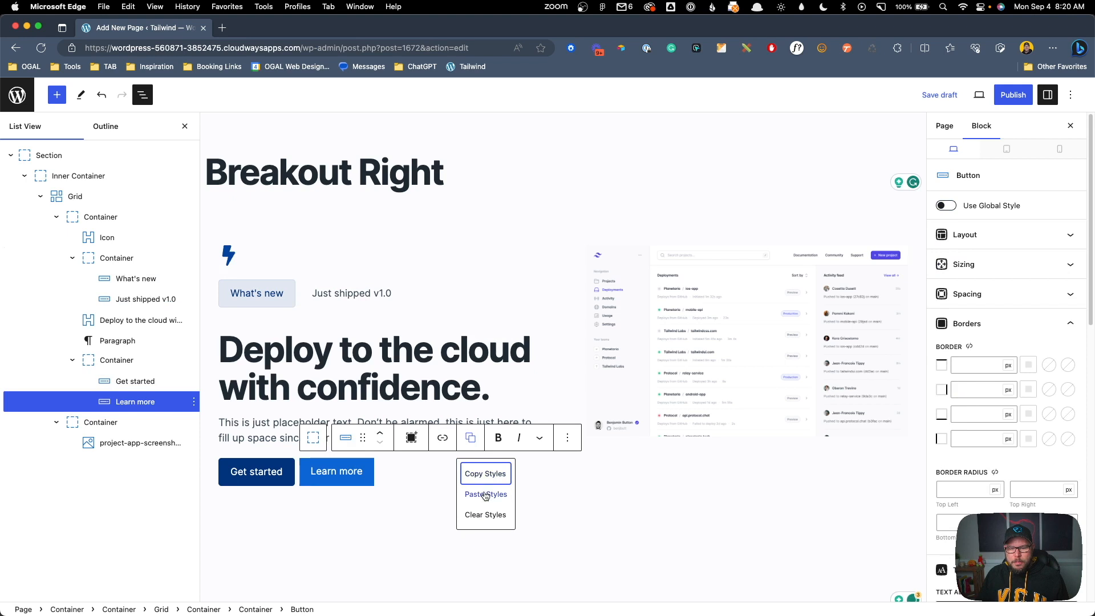
click(484, 495)
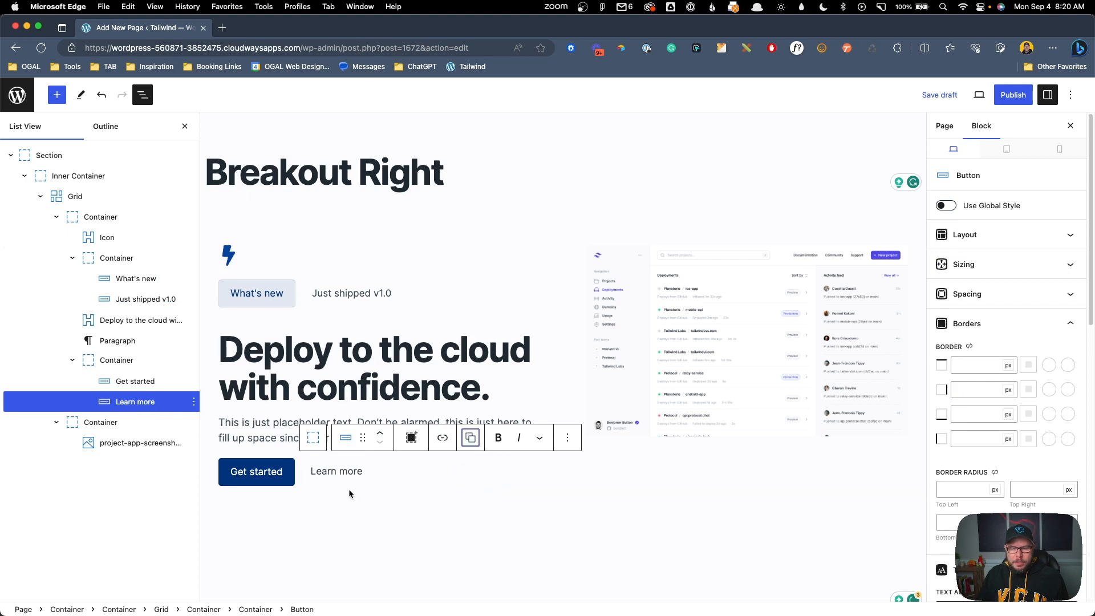
click(380, 388)
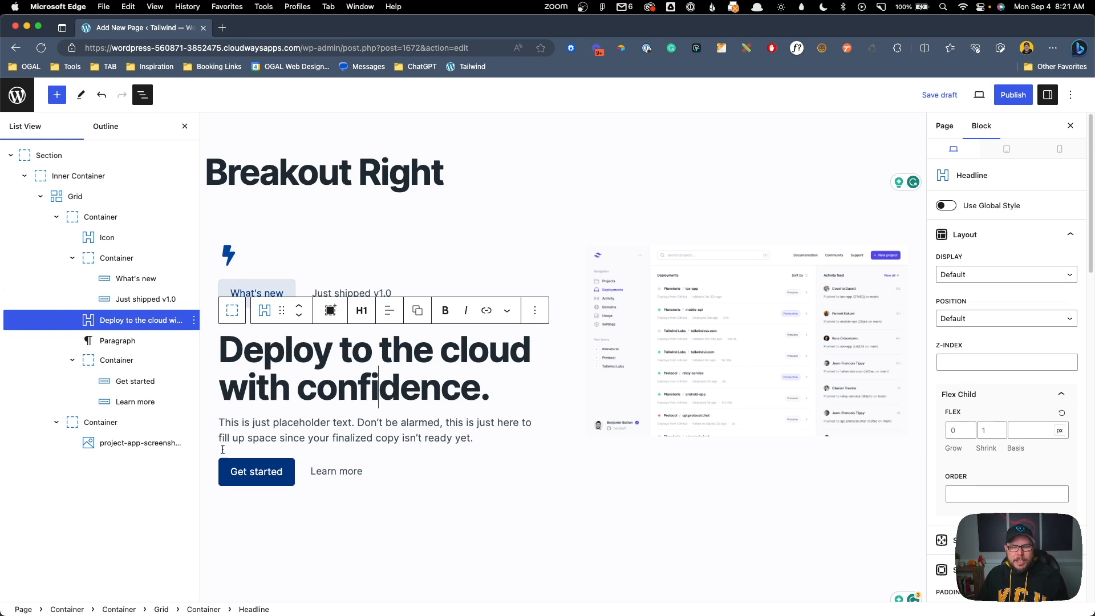
Step: Set a 60 px top margin on the container holding the "Get started" and "Learn more" buttons
click(132, 370)
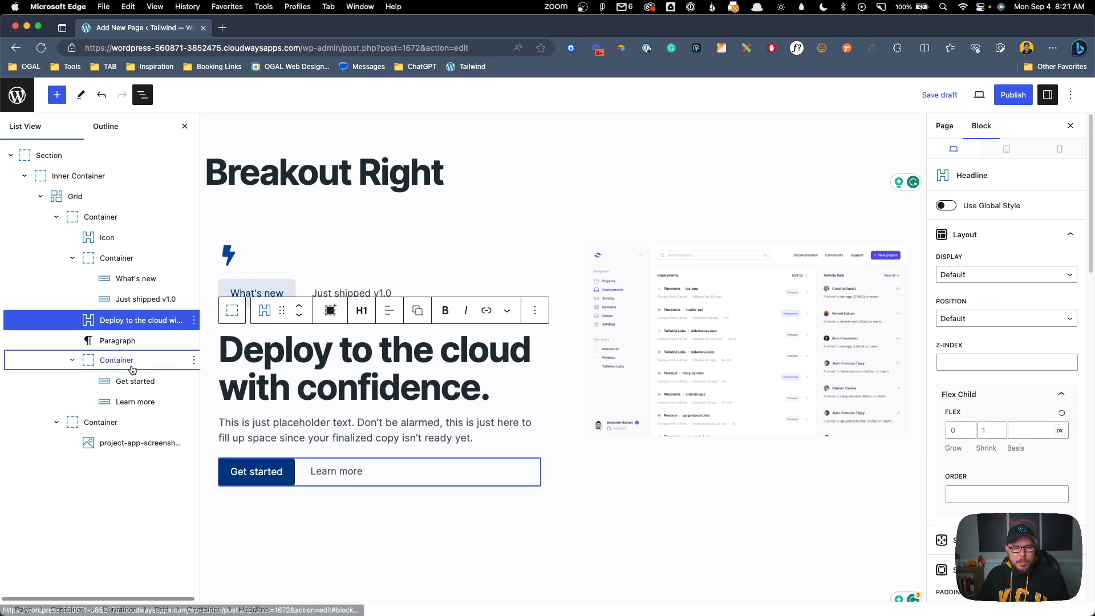
scroll(1002, 394, down, 15)
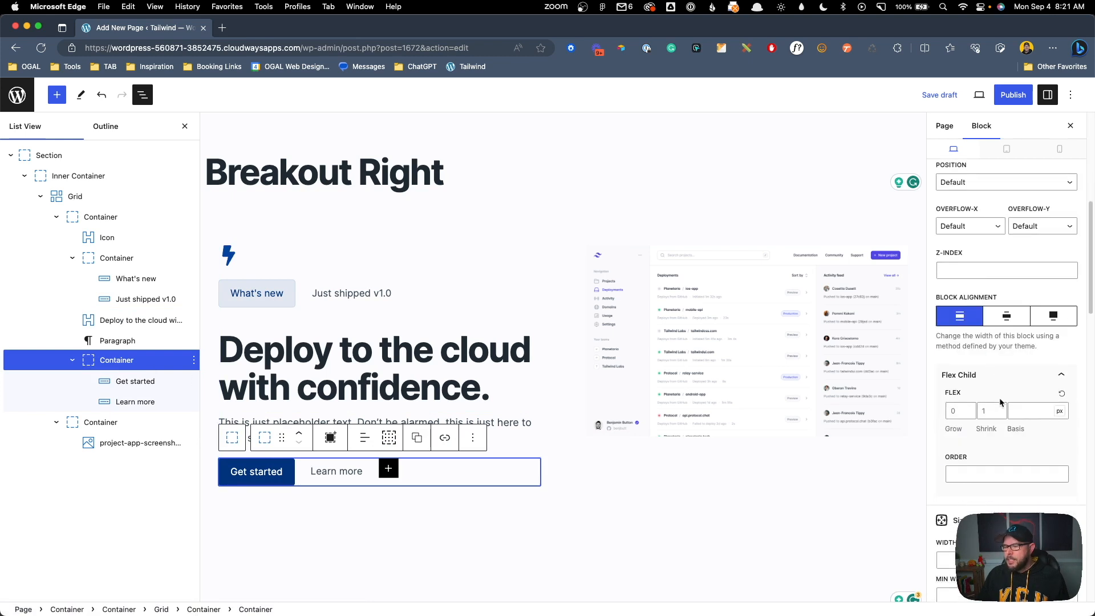
scroll(1001, 448, down, 3)
click(1006, 495)
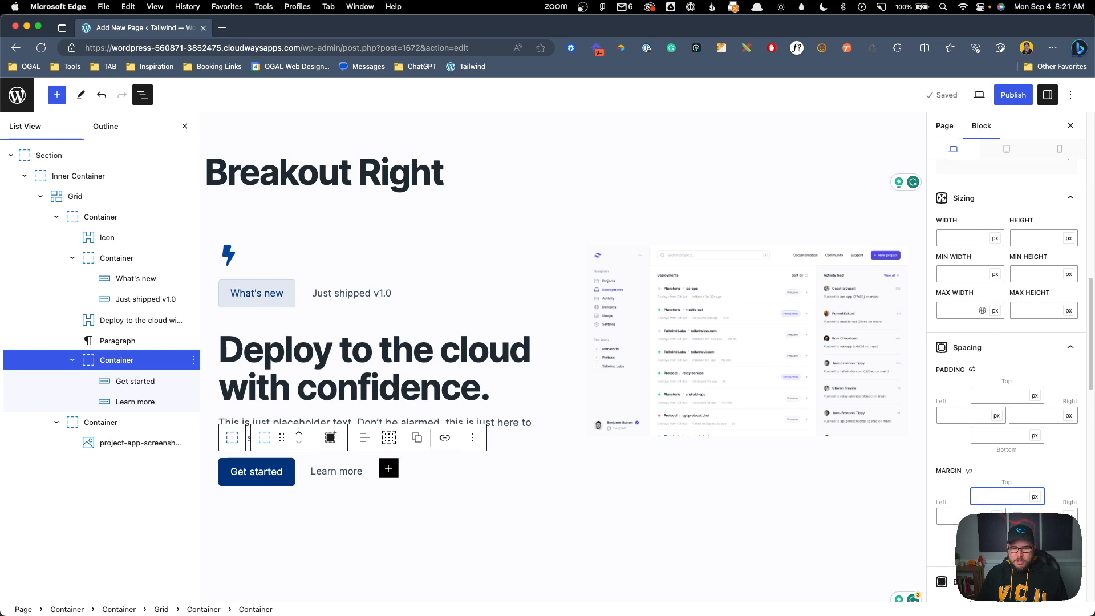
text(60)
click(620, 180)
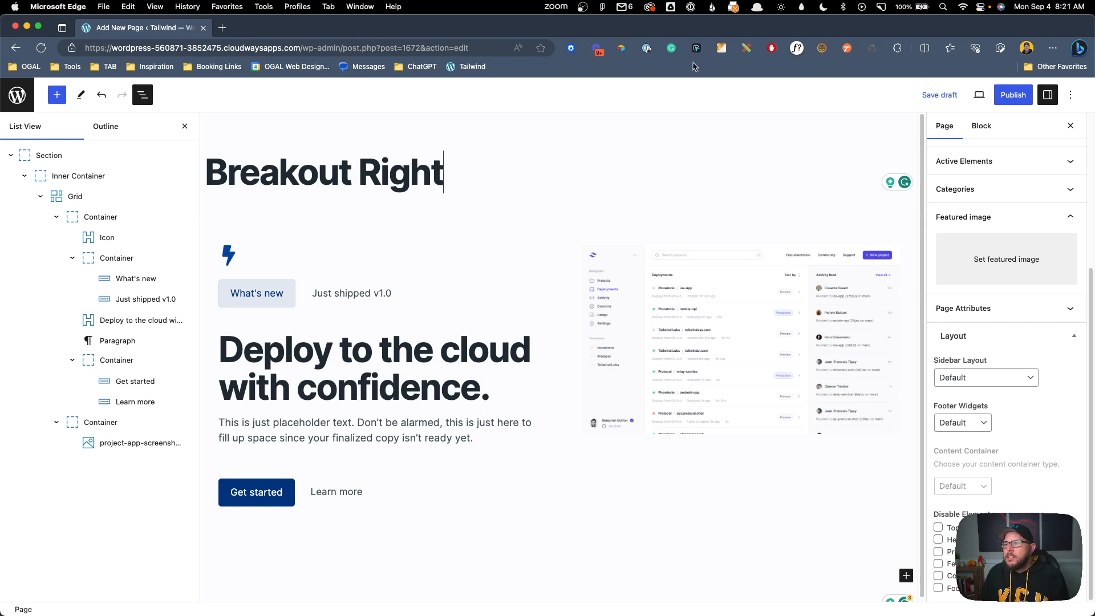
Step: Publish the page, view it on the live site and return to the page editor
click(1005, 96)
click(1006, 98)
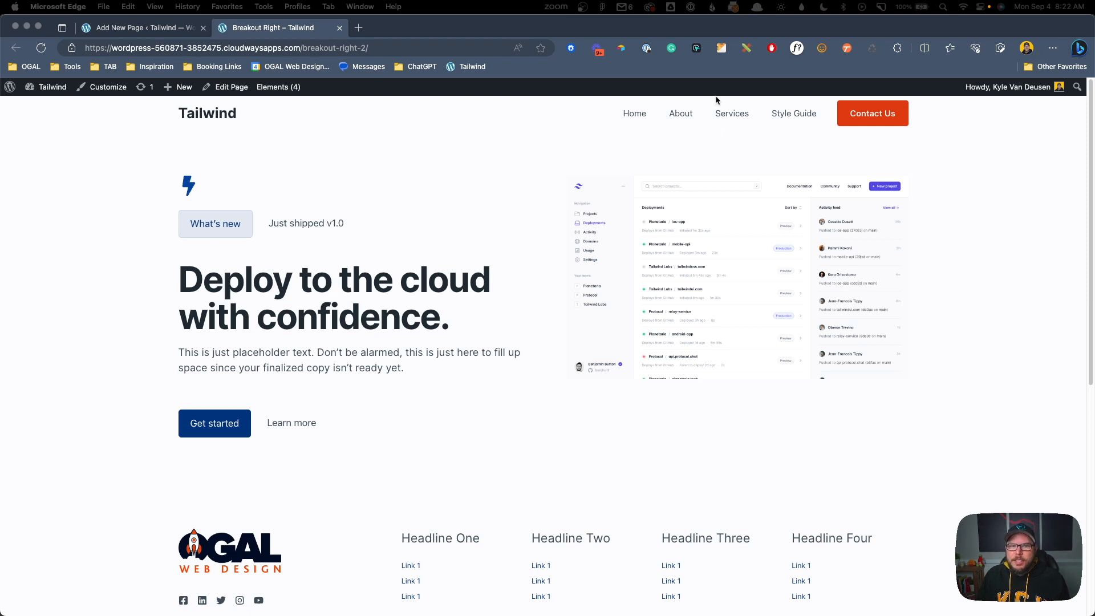
click(155, 27)
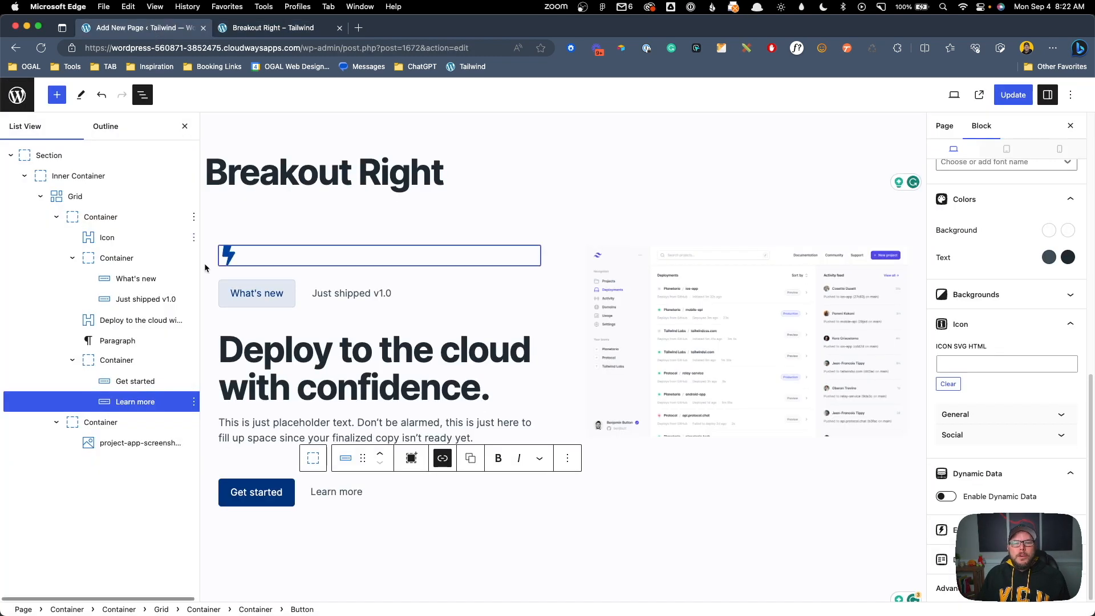
Step: Set both the horizontal and vertical overflow of the outer Section container to Hidden
click(99, 162)
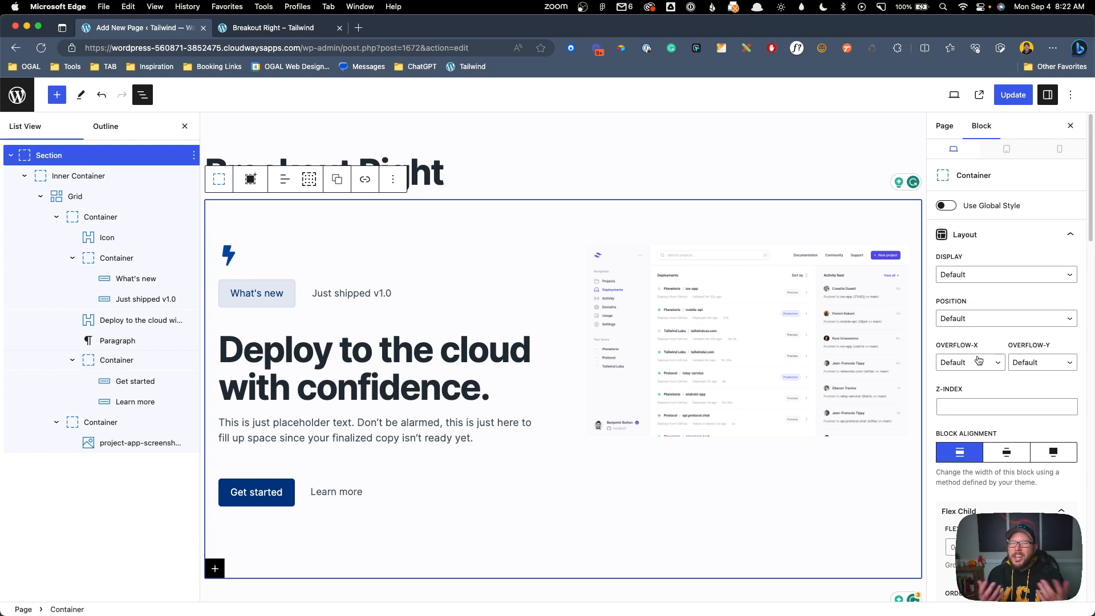
click(978, 360)
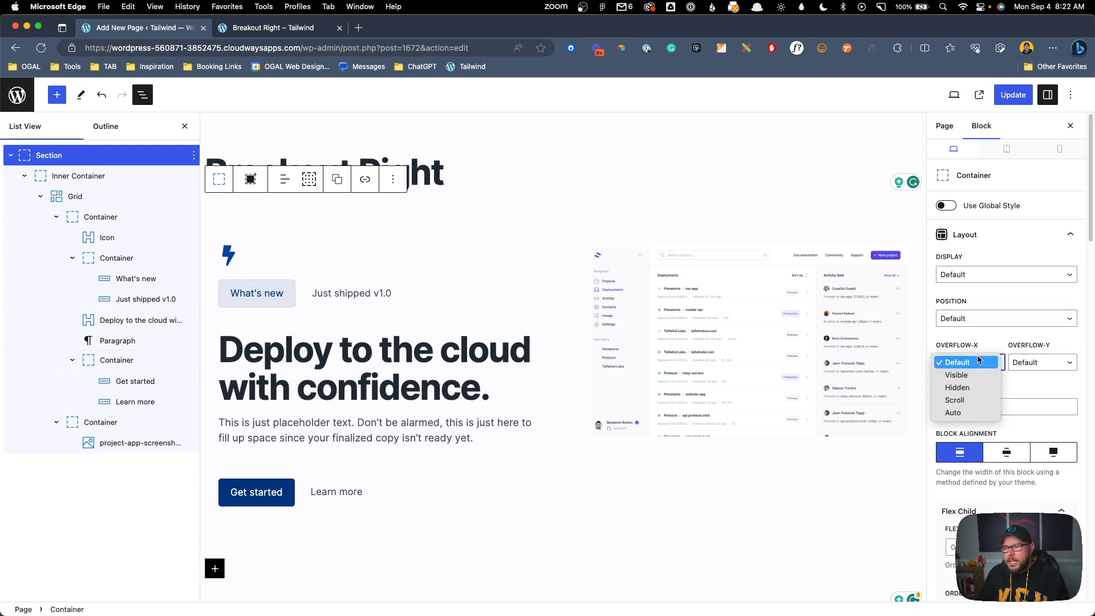
click(976, 387)
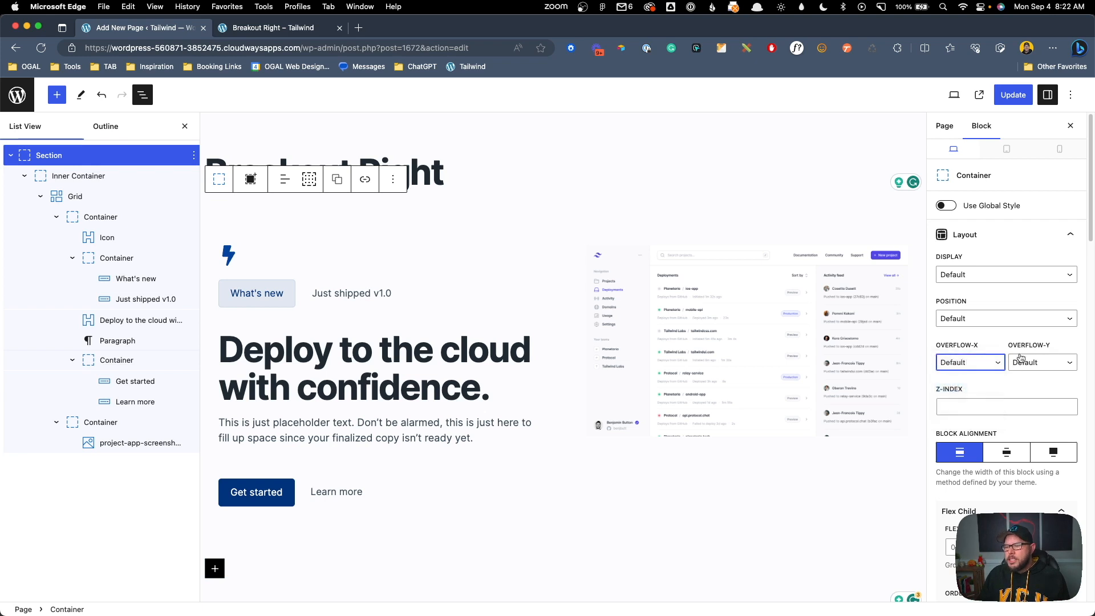
click(1027, 362)
click(1027, 389)
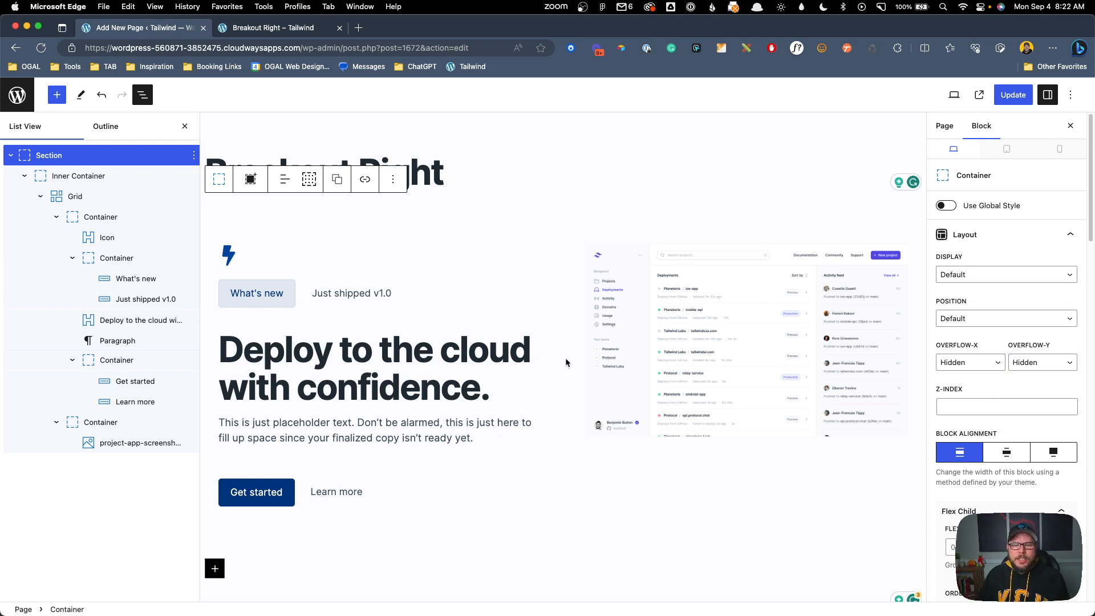
Step: Add the CSS class "right-breakout" to the grid container holding the app screenshot and update the page
click(121, 360)
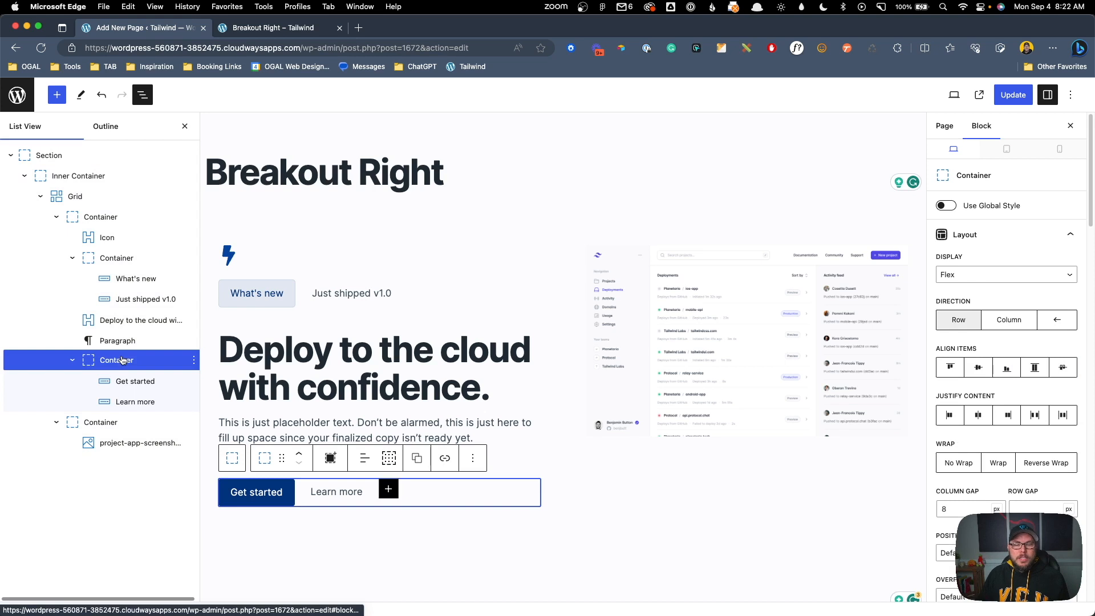
click(103, 423)
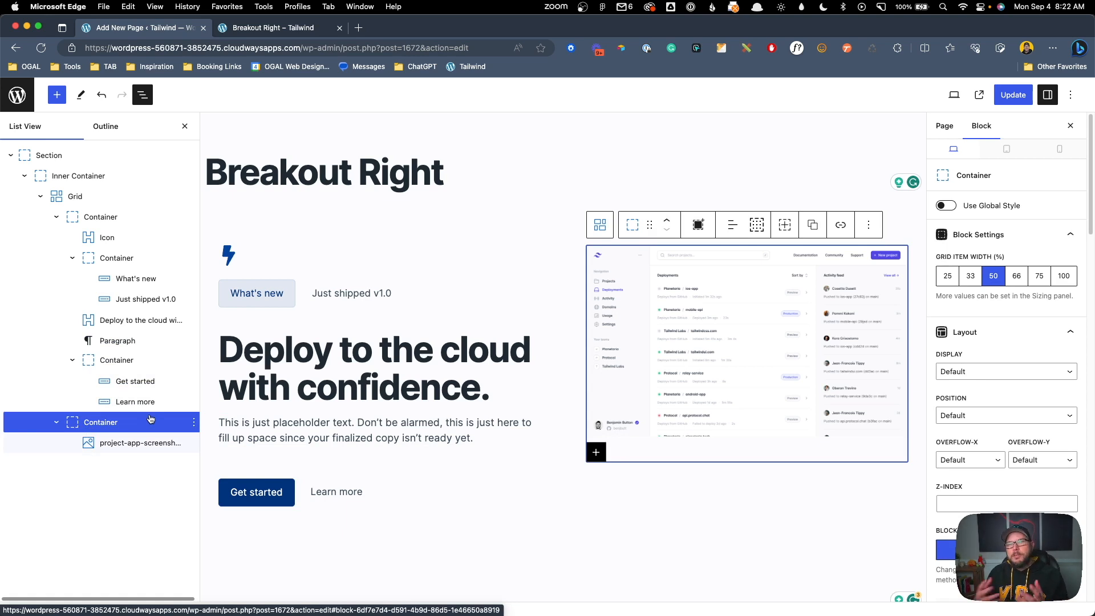
scroll(982, 406, down, 6)
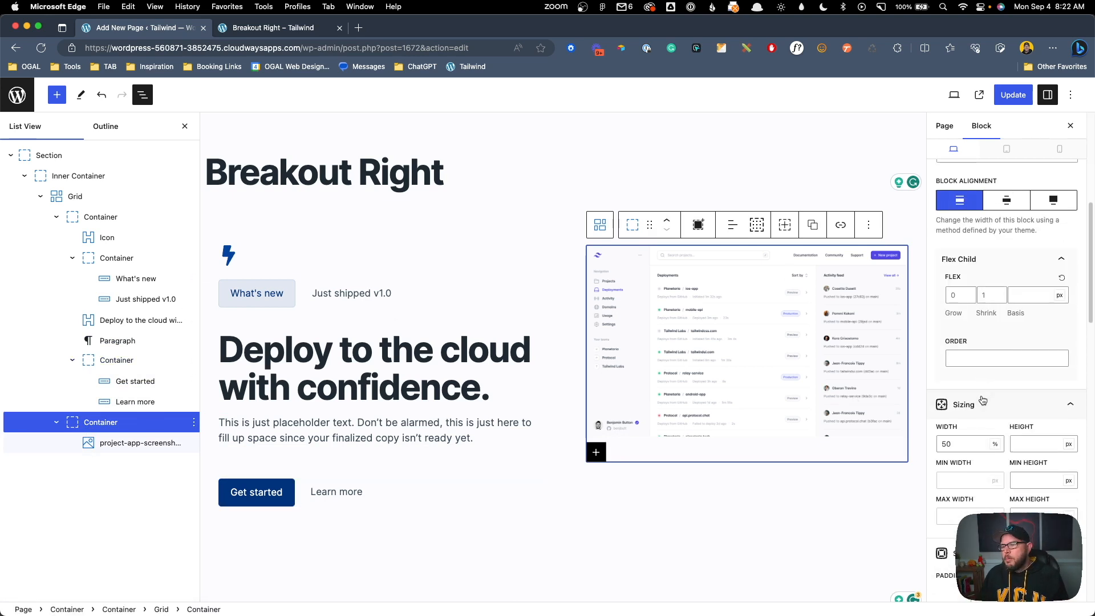
scroll(985, 408, down, 5)
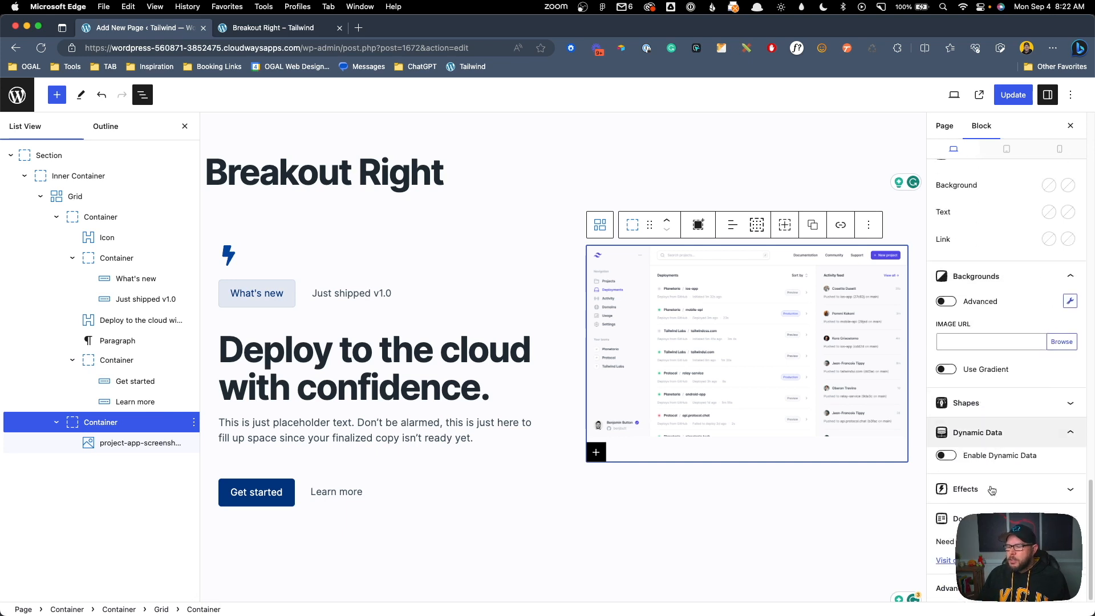
click(985, 588)
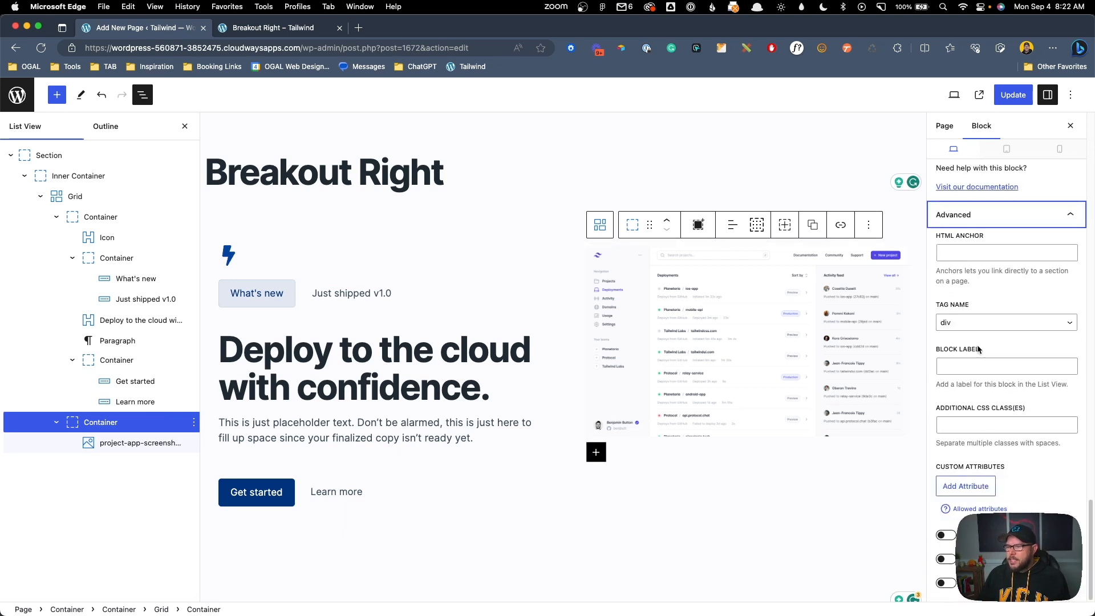
click(978, 427)
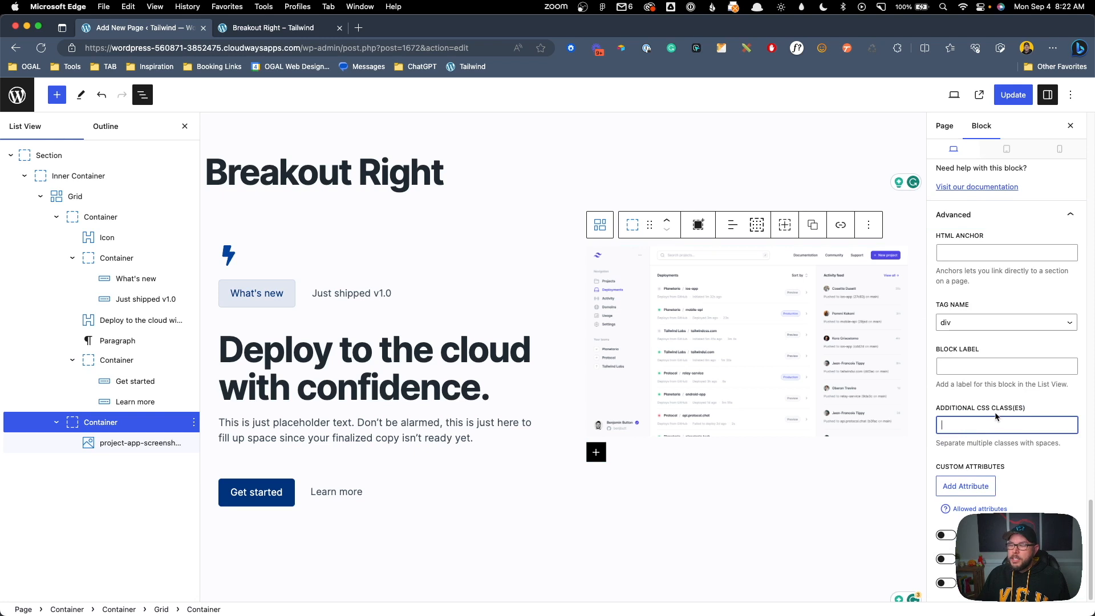
text(right-breakout)
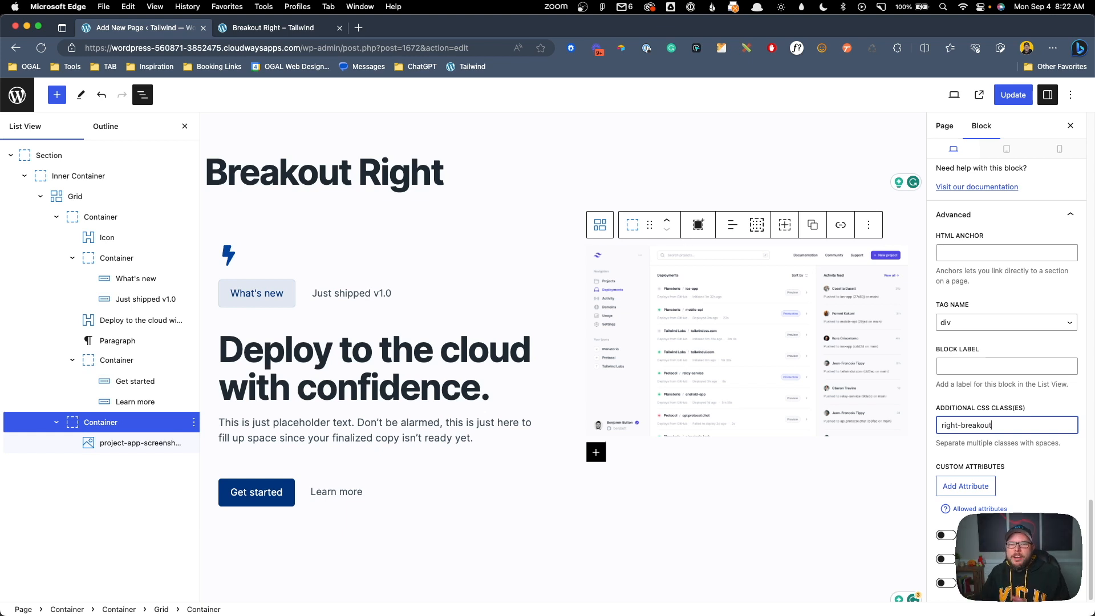
click(1013, 94)
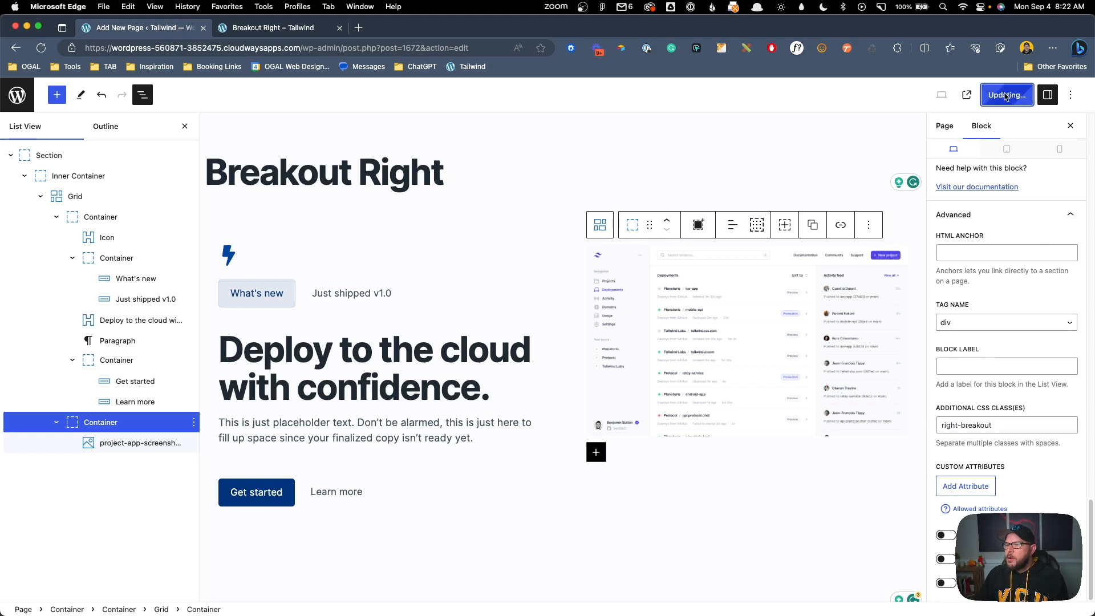
Step: Switch to the live Breakout Right page and open the Additional CSS section of its theme customizer
click(268, 28)
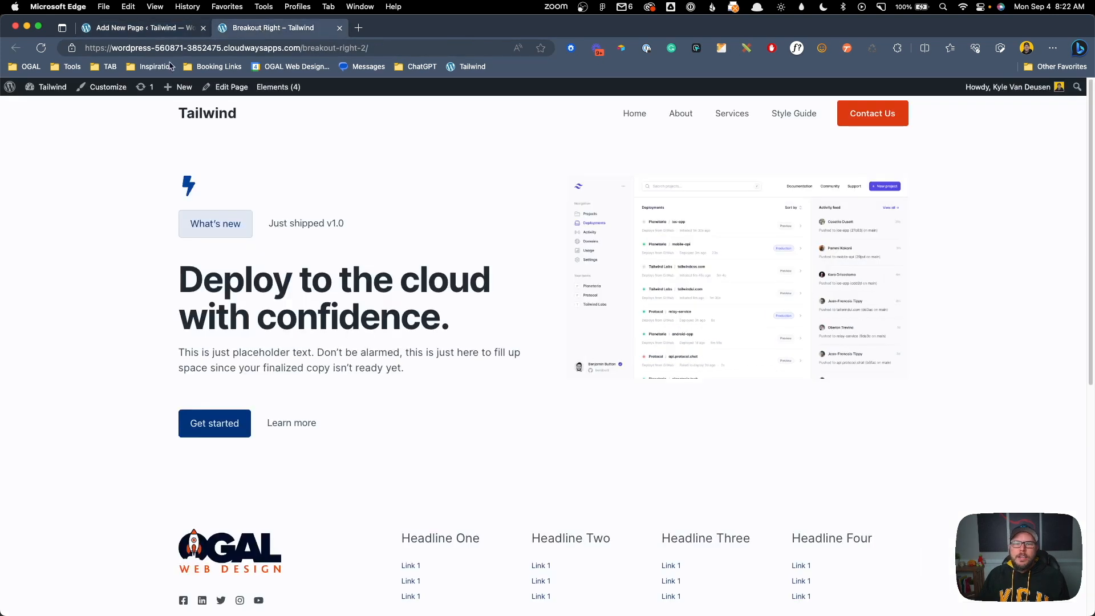
click(94, 90)
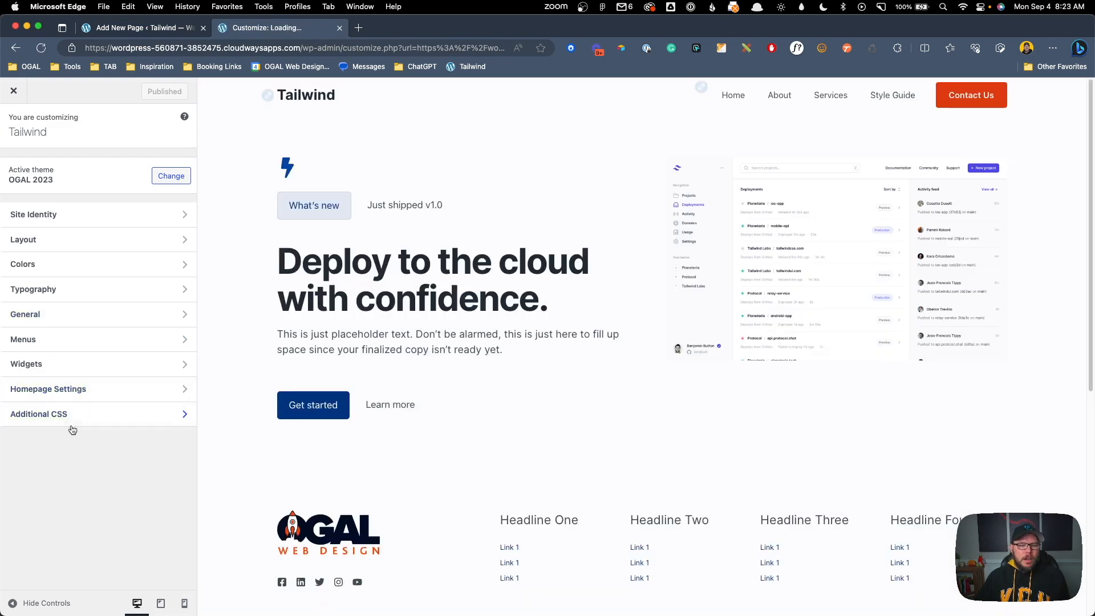
click(62, 414)
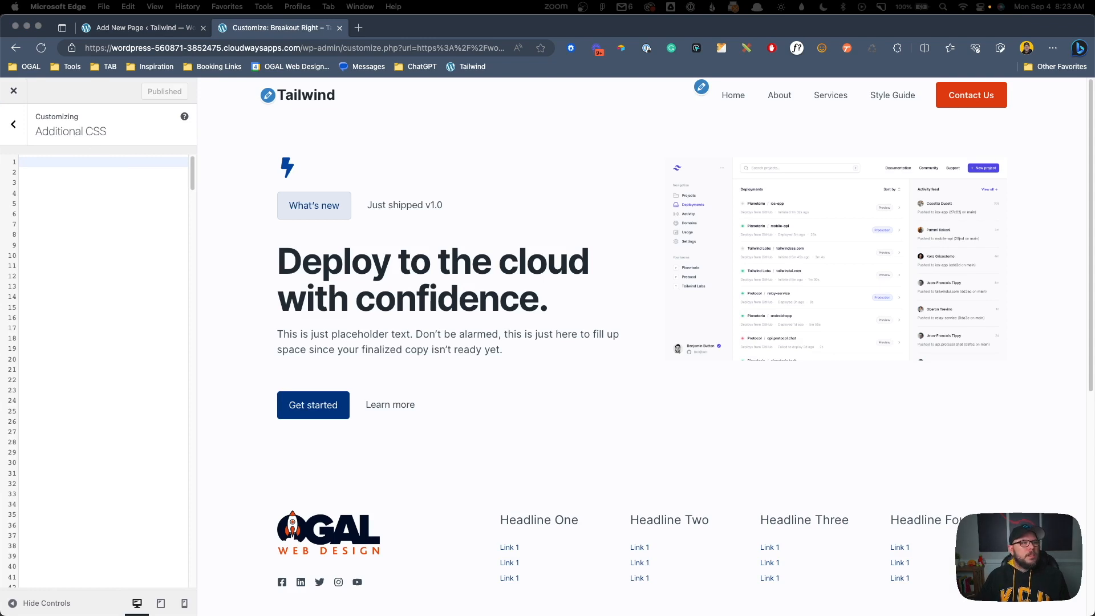
Step: Write a ".right-breakout" CSS rule containing "position: absolute;"
click(86, 163)
text(.ri)
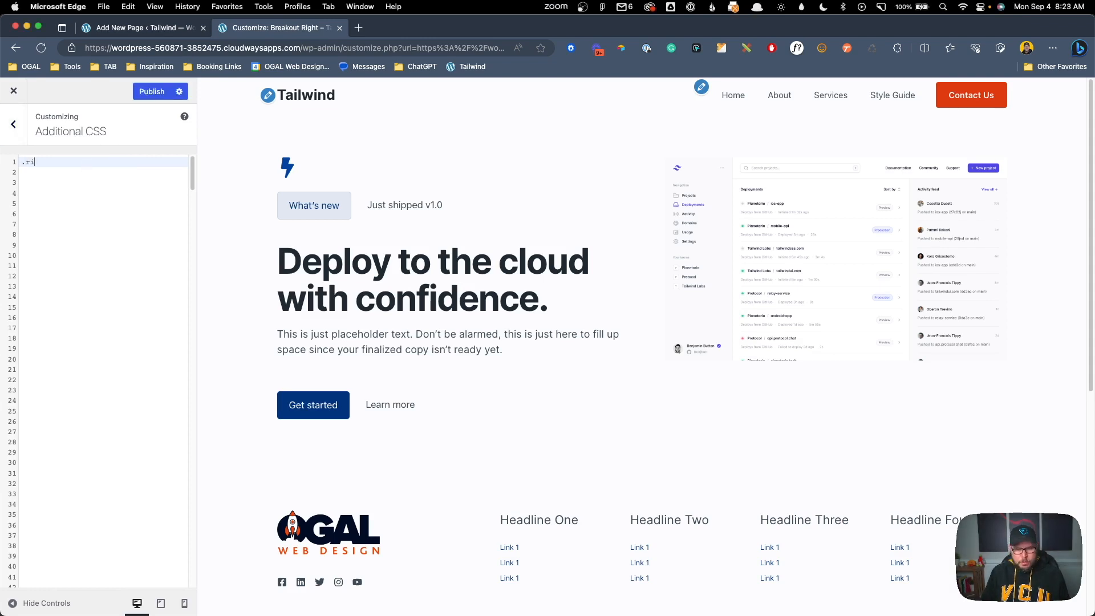
text(ght-breakout {)
key(Return)
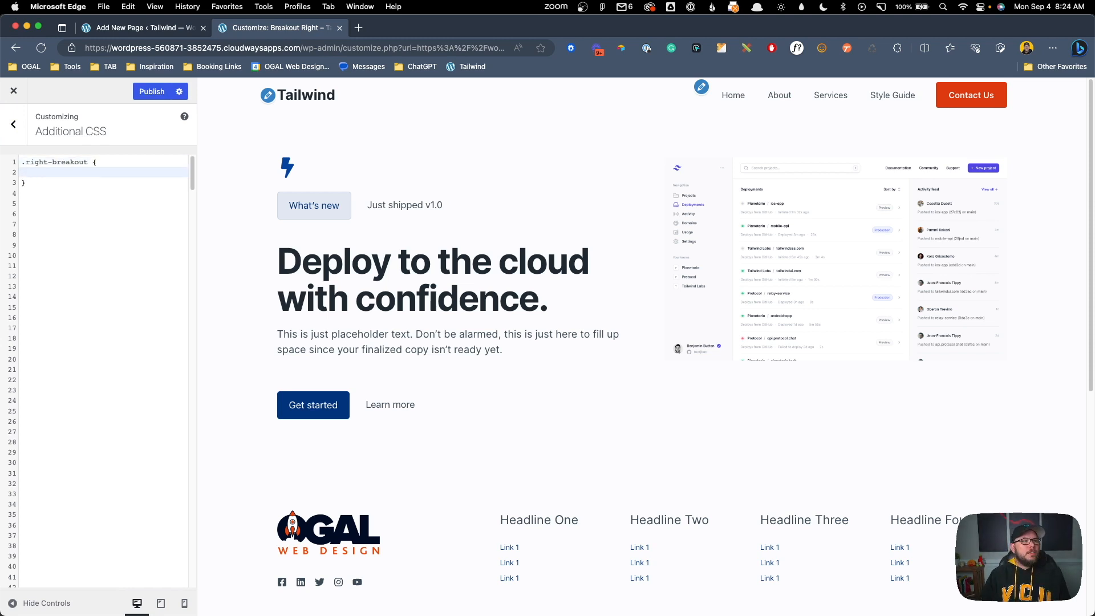
text(position: )
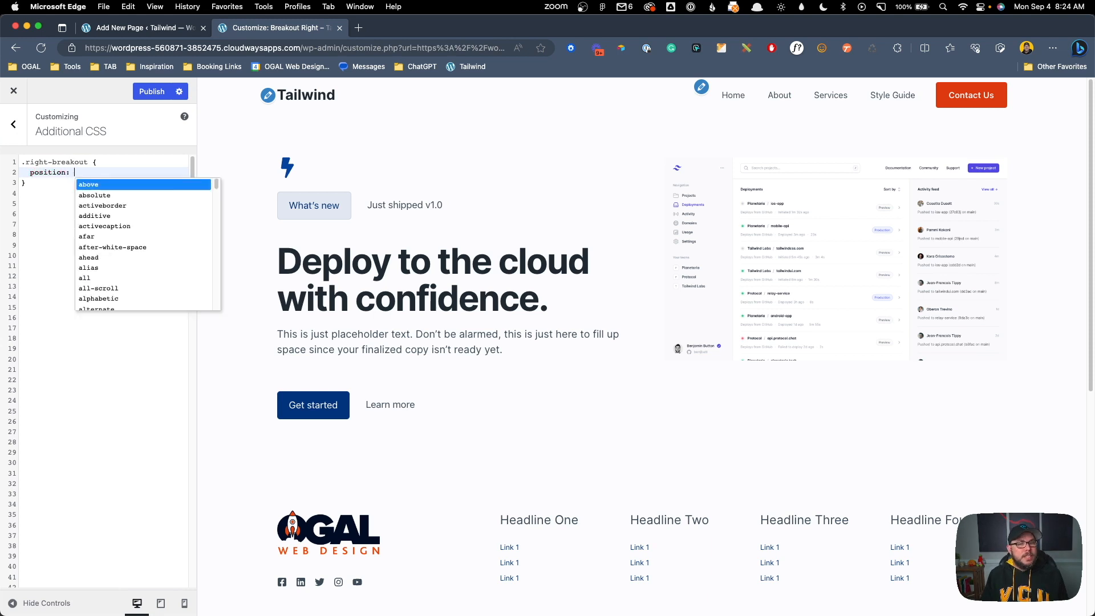
text(absolute;)
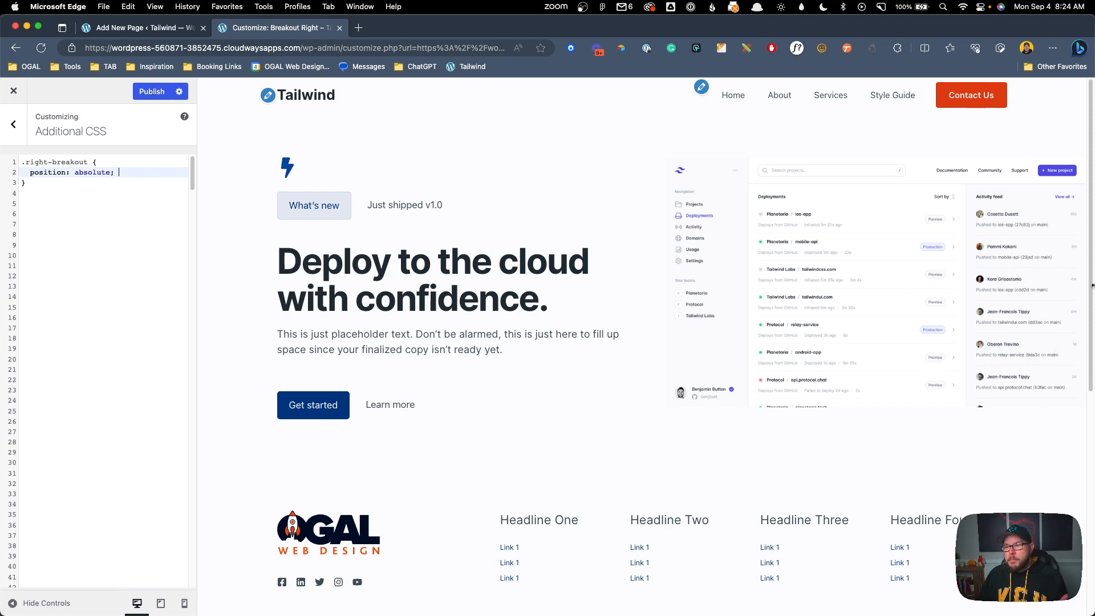
mouse_move(1092, 286)
mouse_down()
mouse_move(773, 265)
mouse_move(1092, 299)
mouse_up()
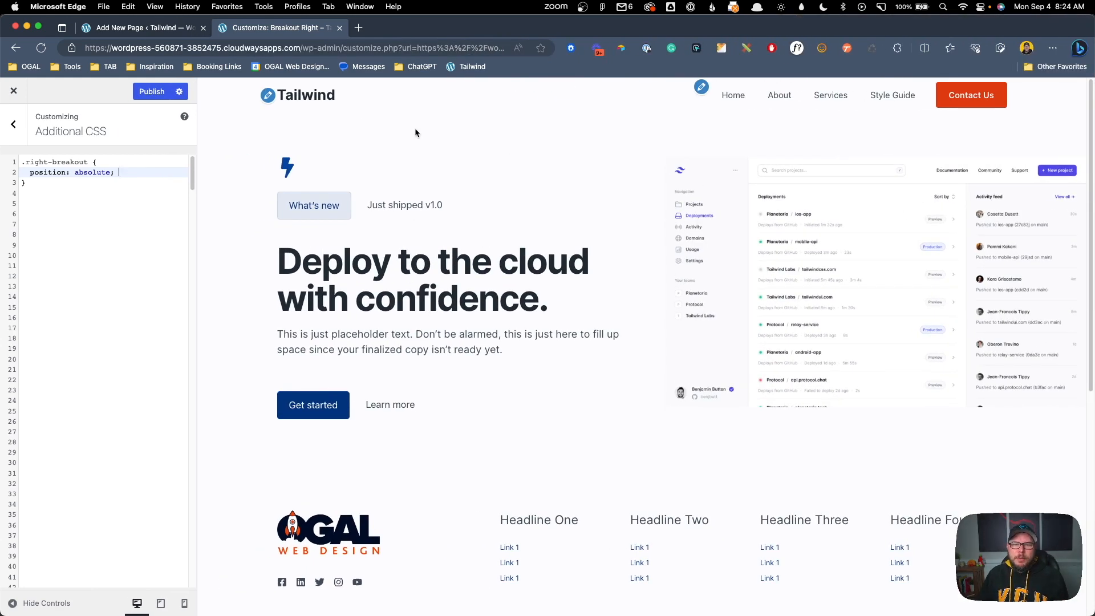
Step: Add "top: 0;", "display: flex;" and "height: 100%;" to the .right-breakout rule
click(113, 172)
key(Return)
text(top: )
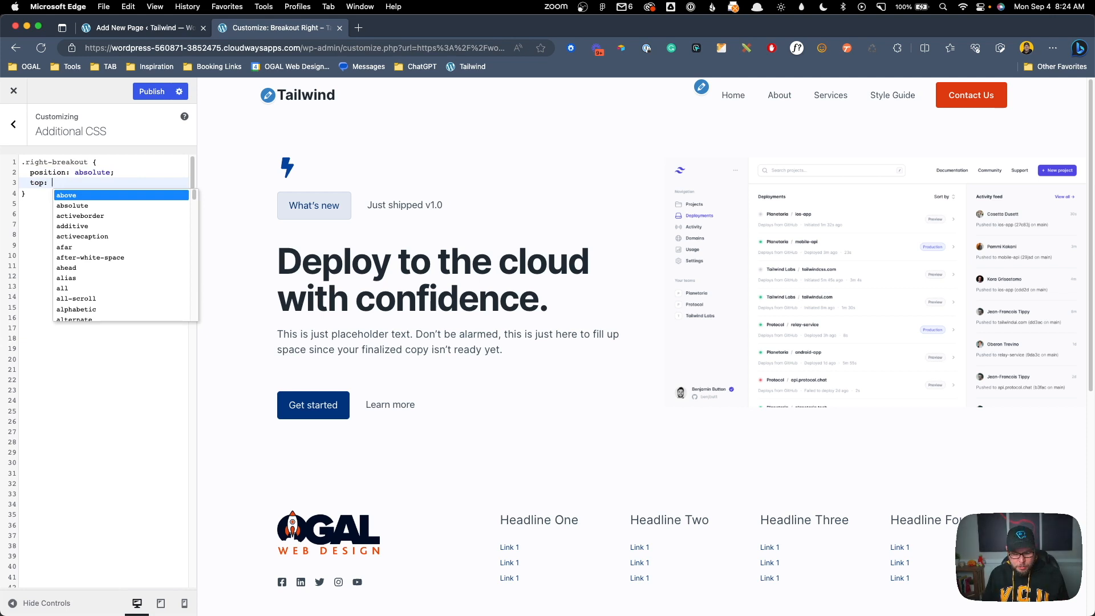
text(0;)
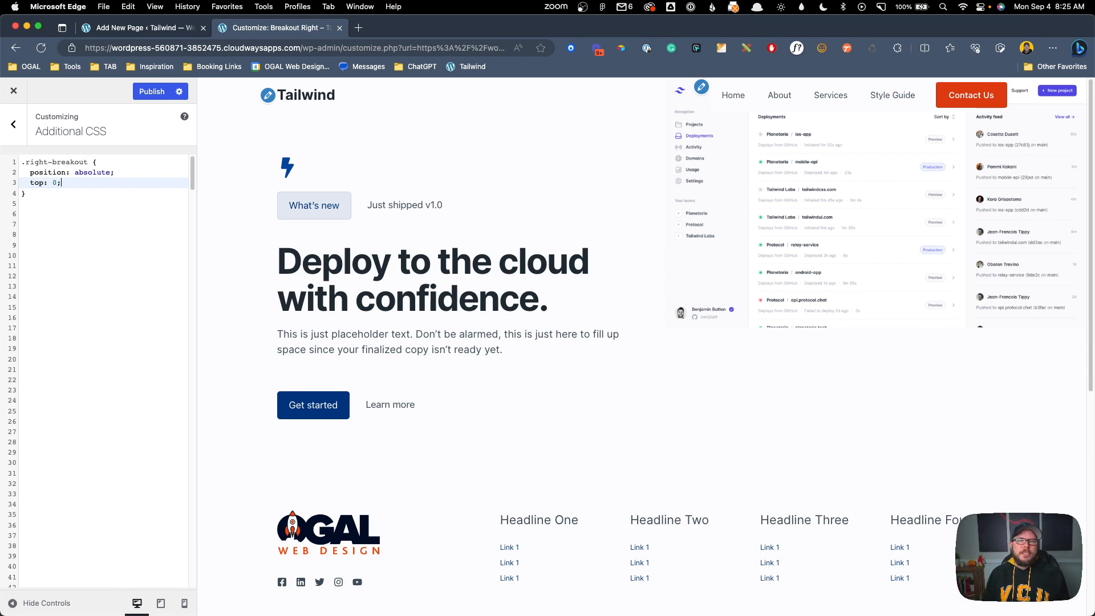
key(Return)
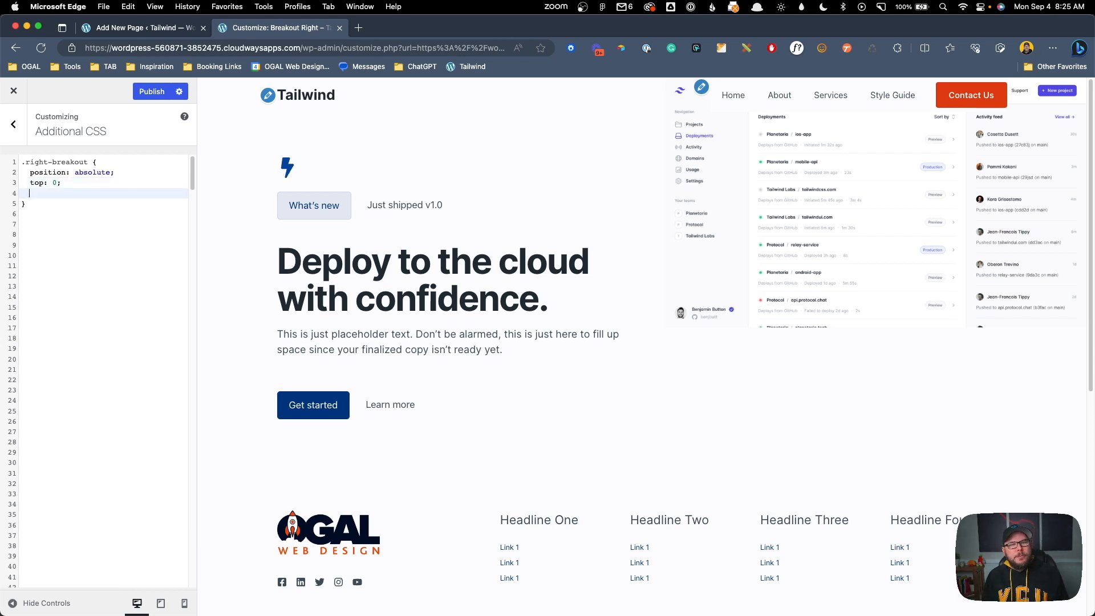
text(display: flex;)
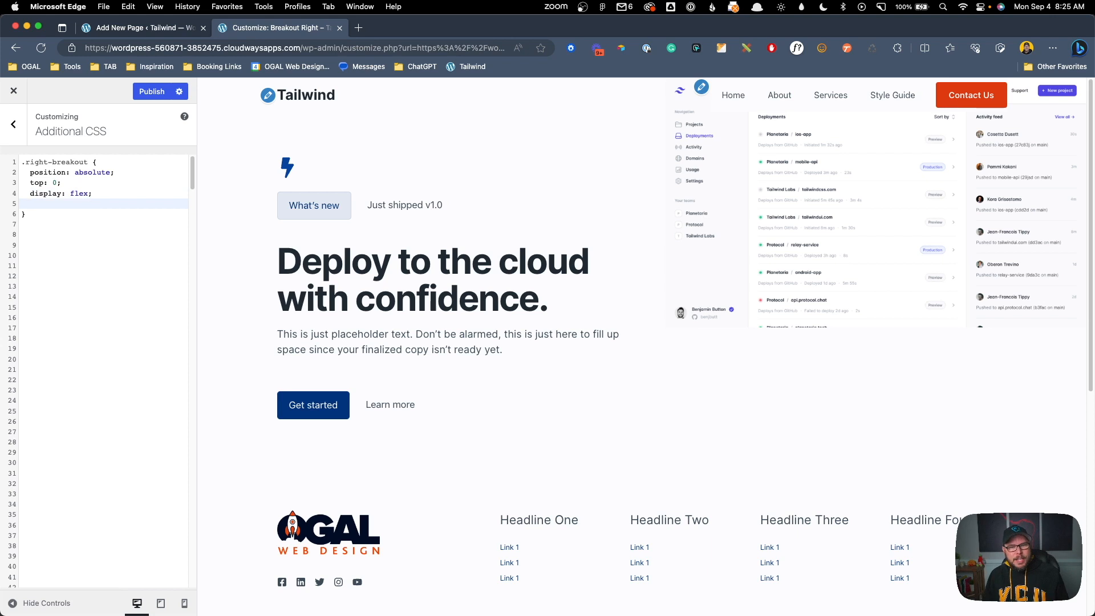
text(height: 100%)
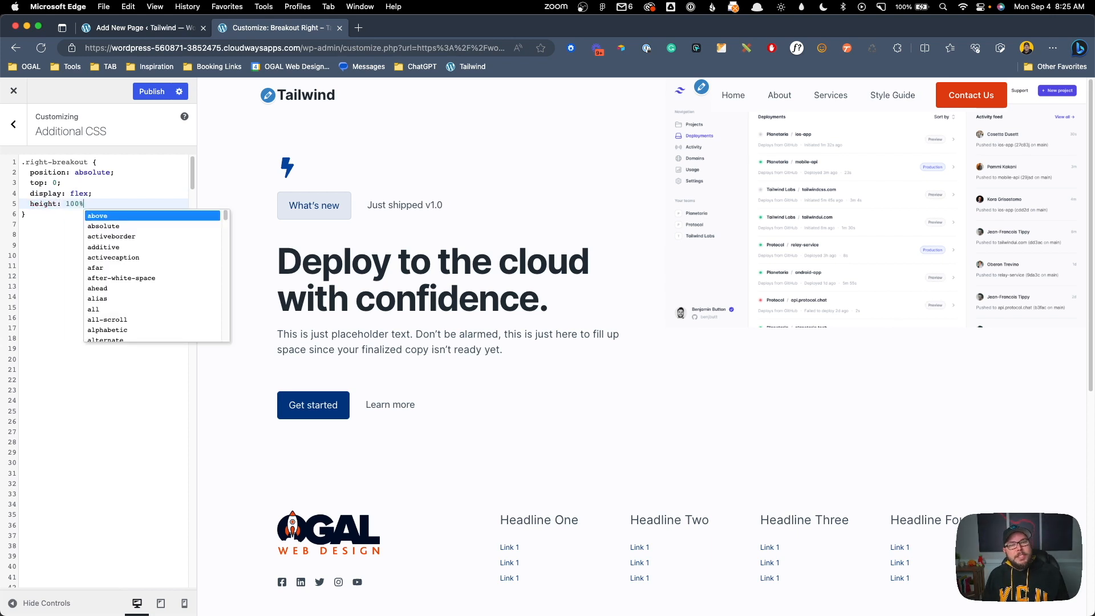
text(;)
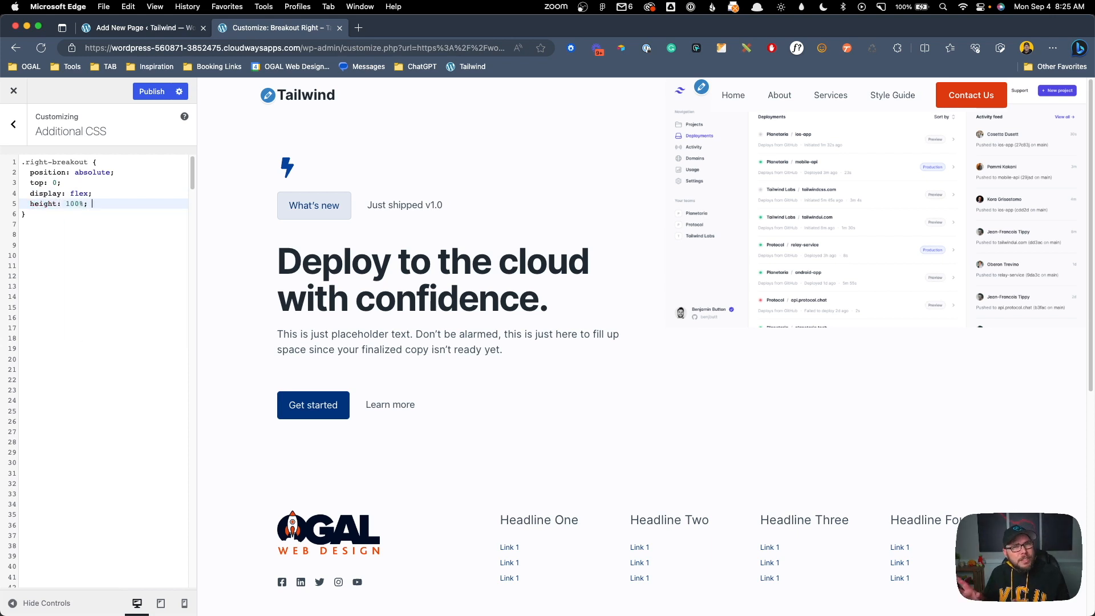
Step: Add a temporary "border: 1px solid" declaration to the .right-breakout rule to outline the container
key(Return)
text(bord)
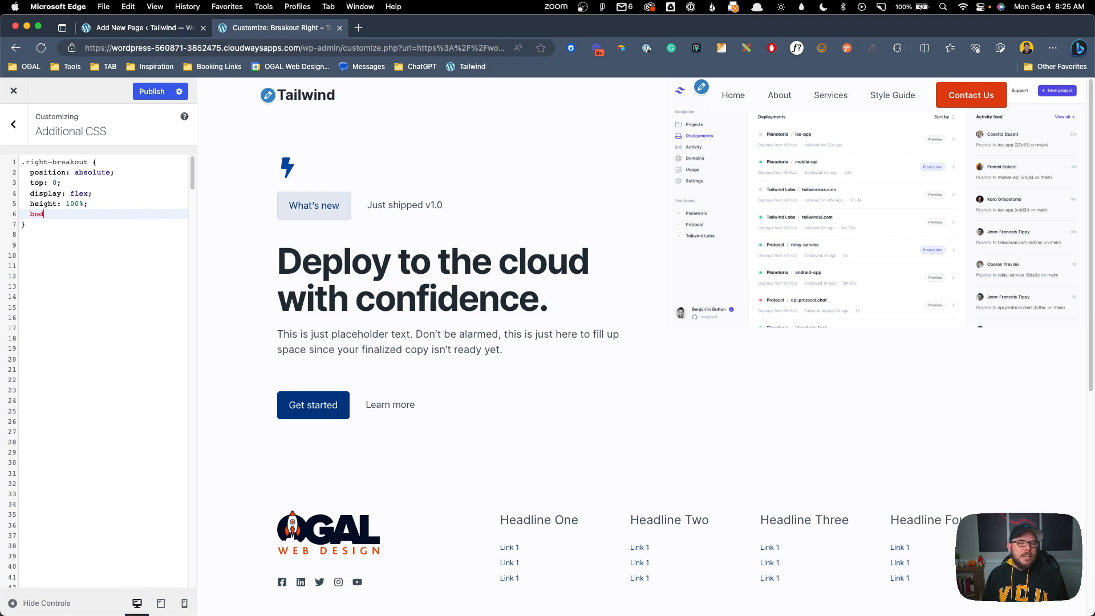
text(er: 1px)
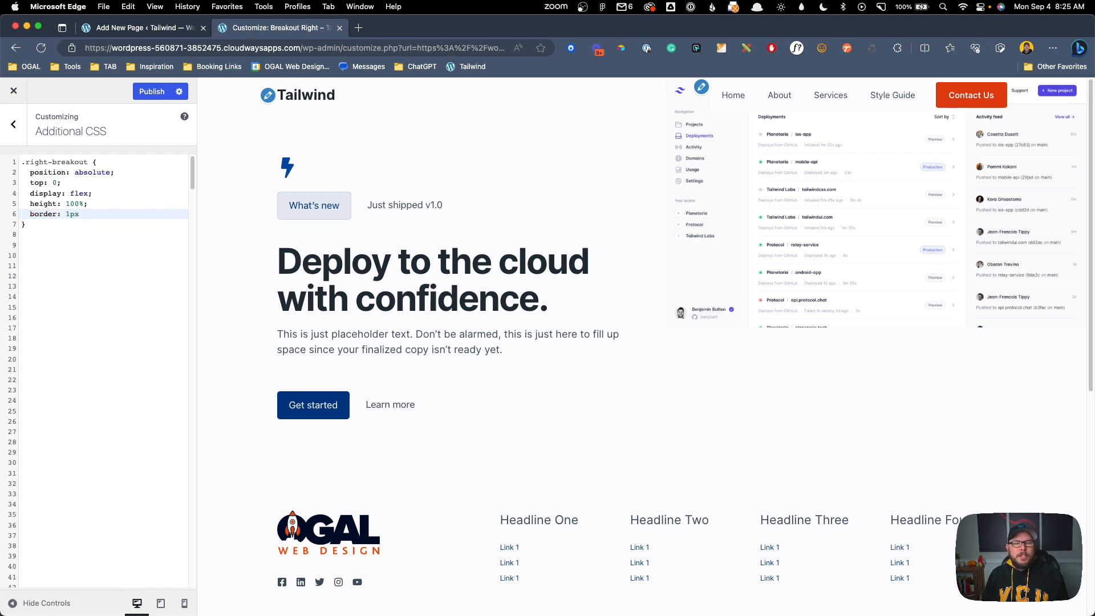
text( solid)
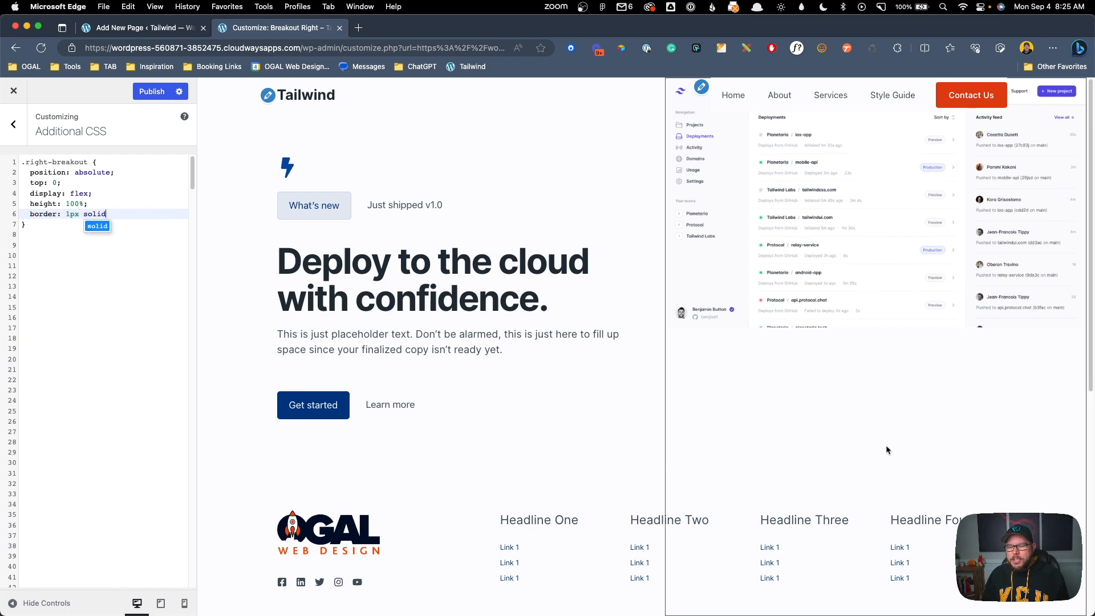
Step: Try the .right-breakout rule without its height declaration, restore the height, and delete the border line
drag(97, 200, 7, 204)
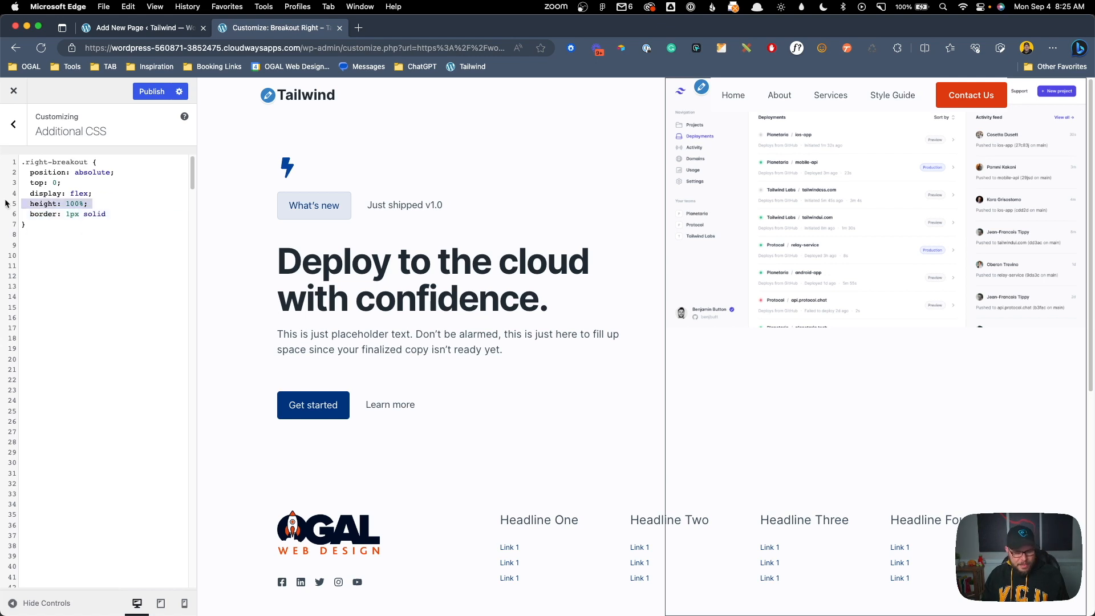
key(BackSpace)
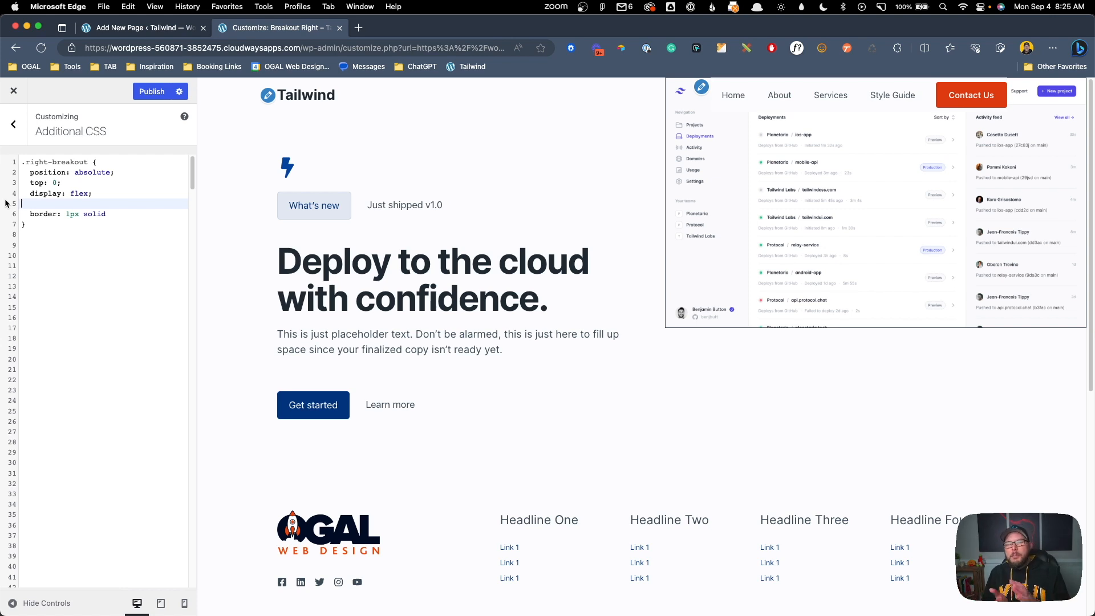
key(super+z)
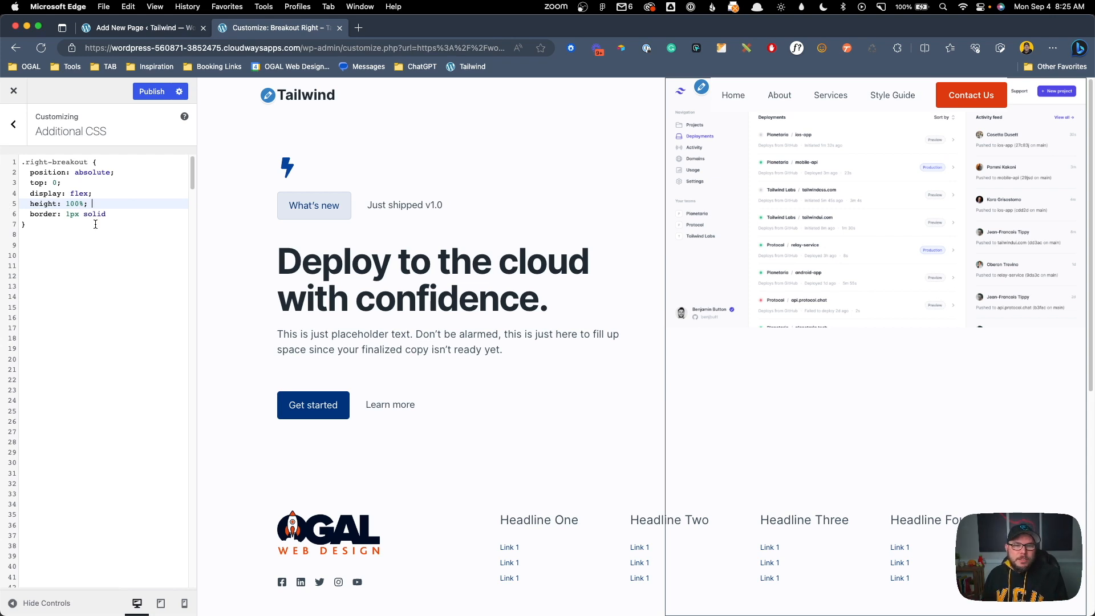
drag(115, 214, 8, 215)
key(BackSpace)
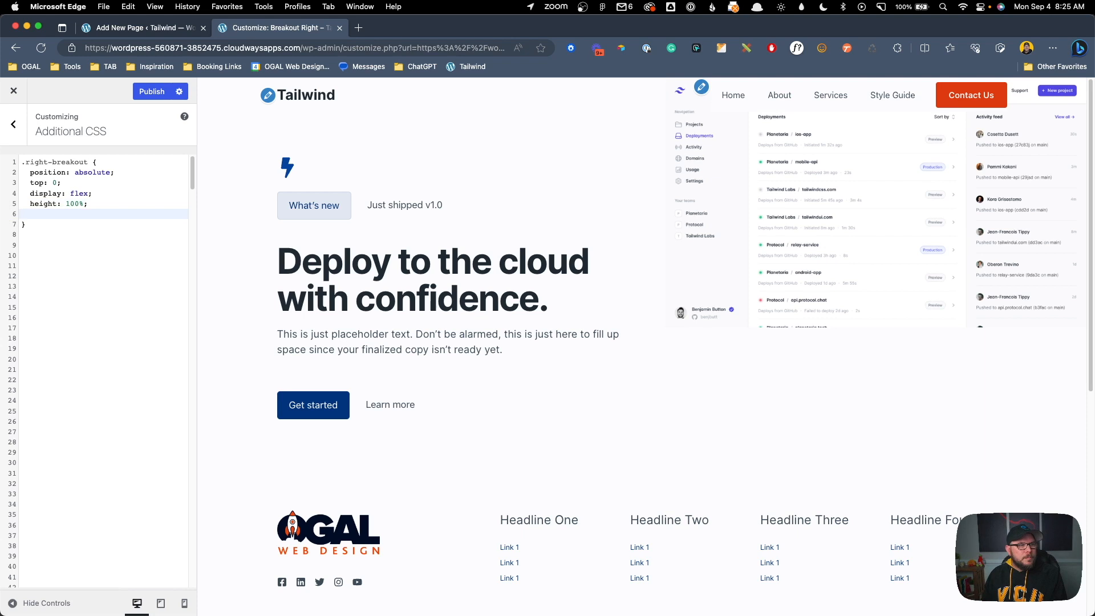
key(BackSpace)
Step: Below the first rule, write a ".right-breakout img" rule containing "height: 100%;"
click(66, 217)
key(Return)
key(Return)
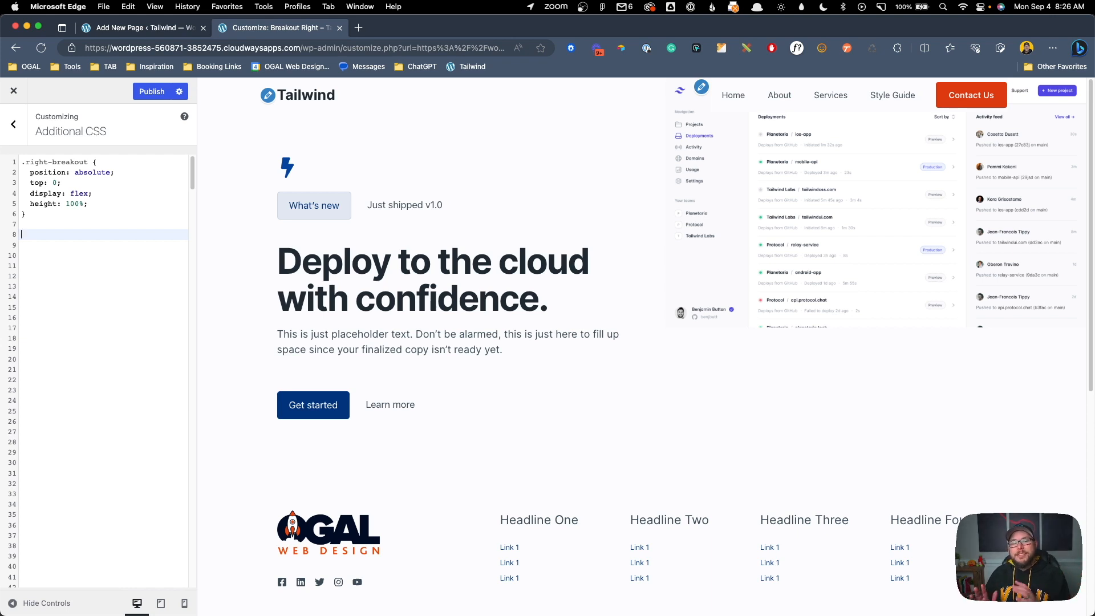
text(.right-)
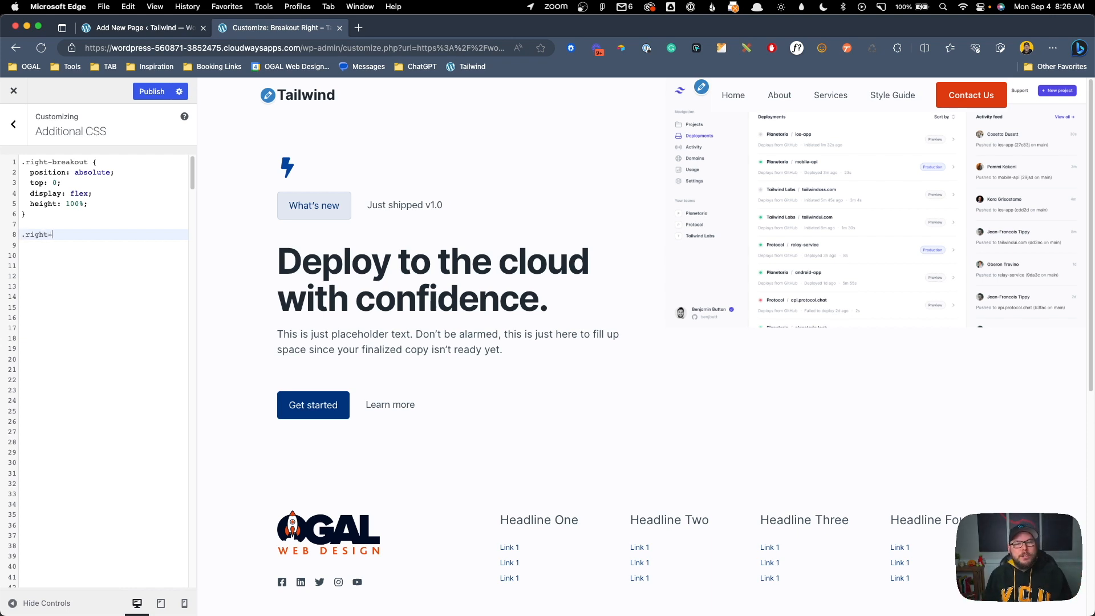
text(breakout )
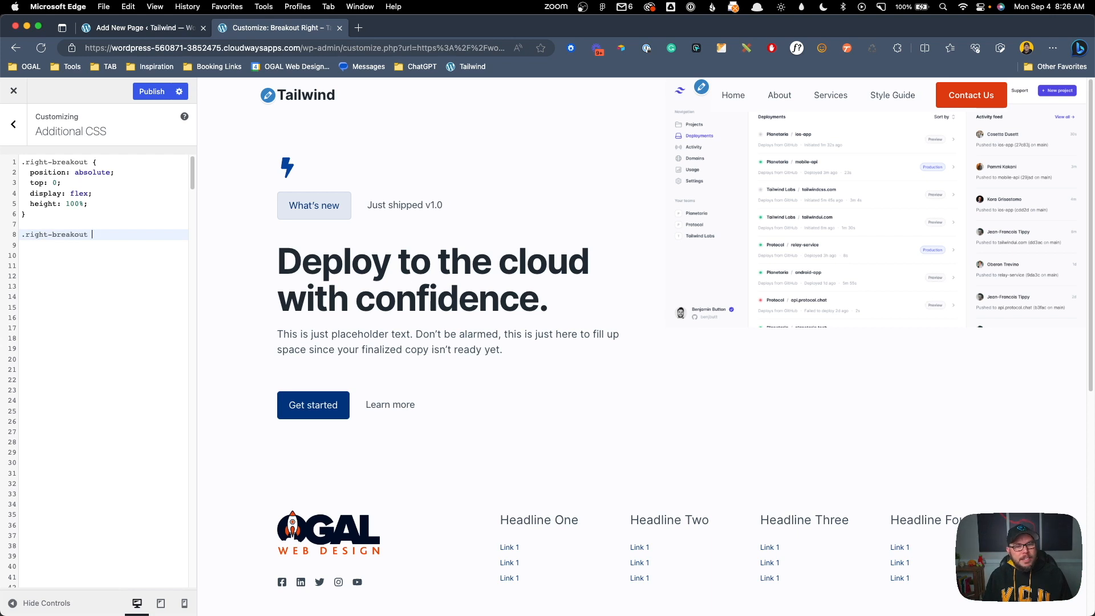
text(img {)
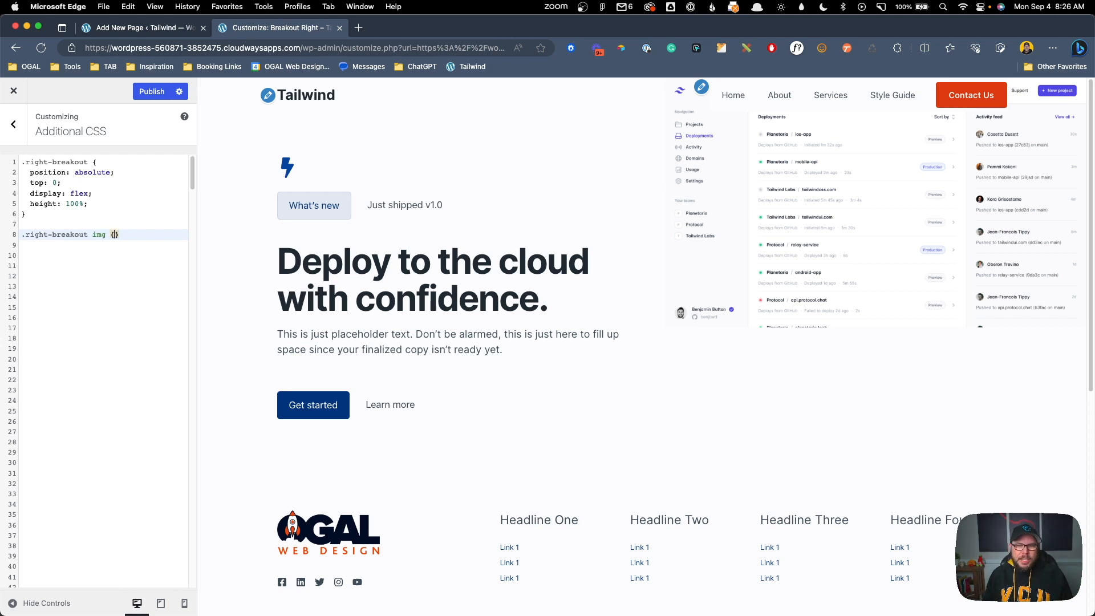
key(Return)
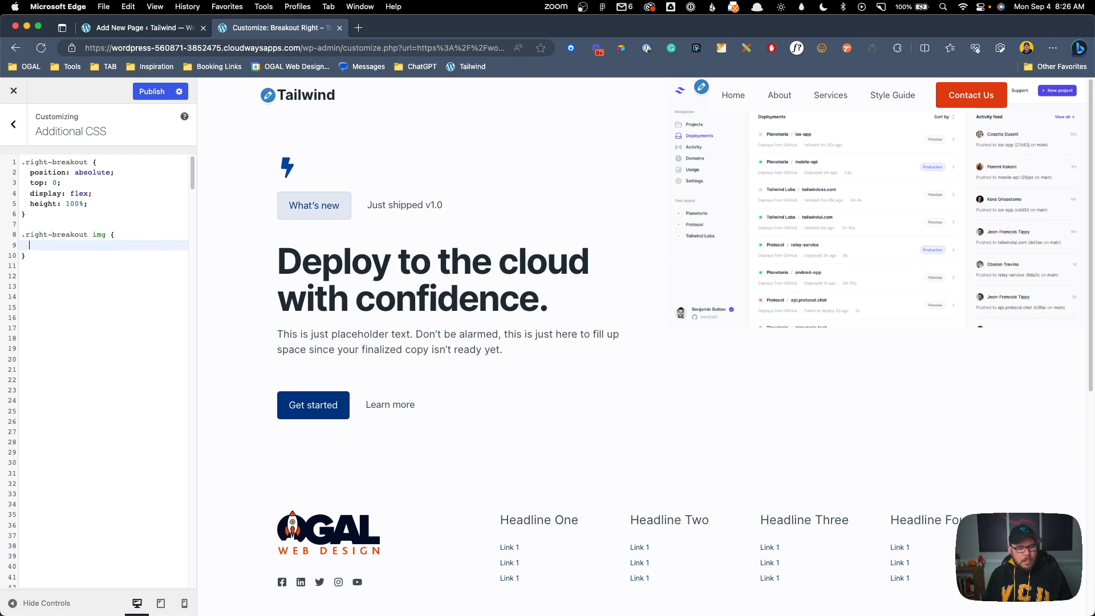
text(height: 100%;)
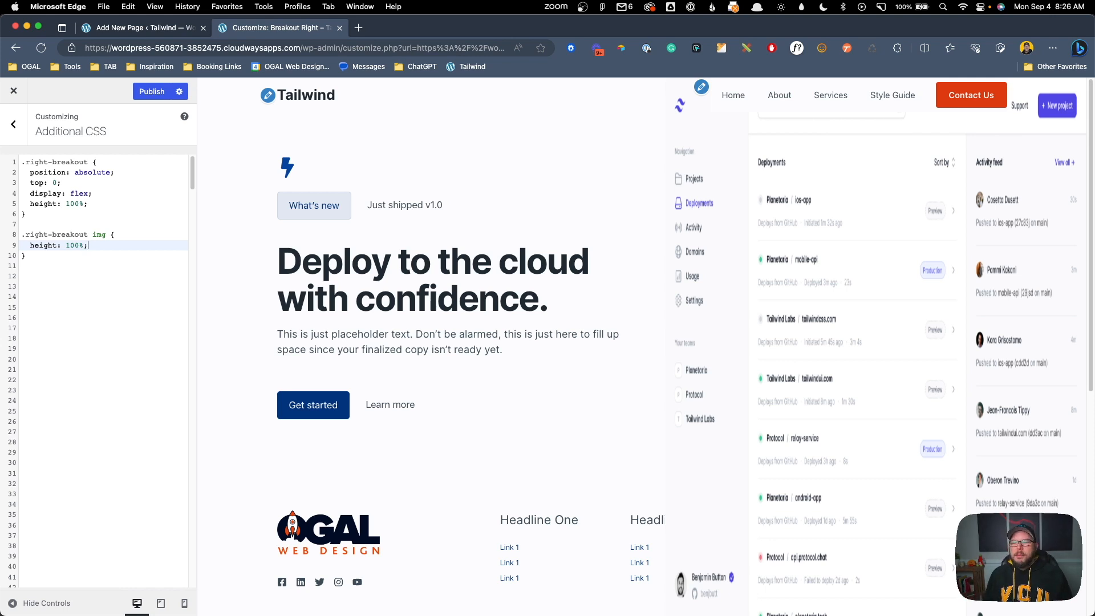
Step: Add "object-fit: cover;" and "object-position: top left" to the .right-breakout img rule and publish the custom CSS
key(Return)
text(object-fit: cover;)
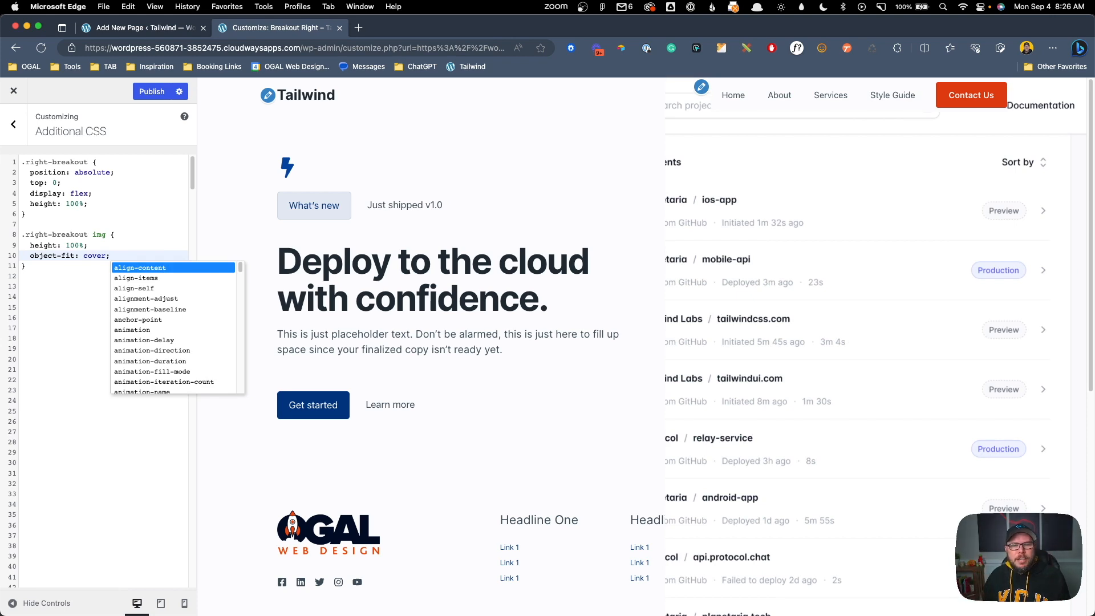
key(Escape)
key(Return)
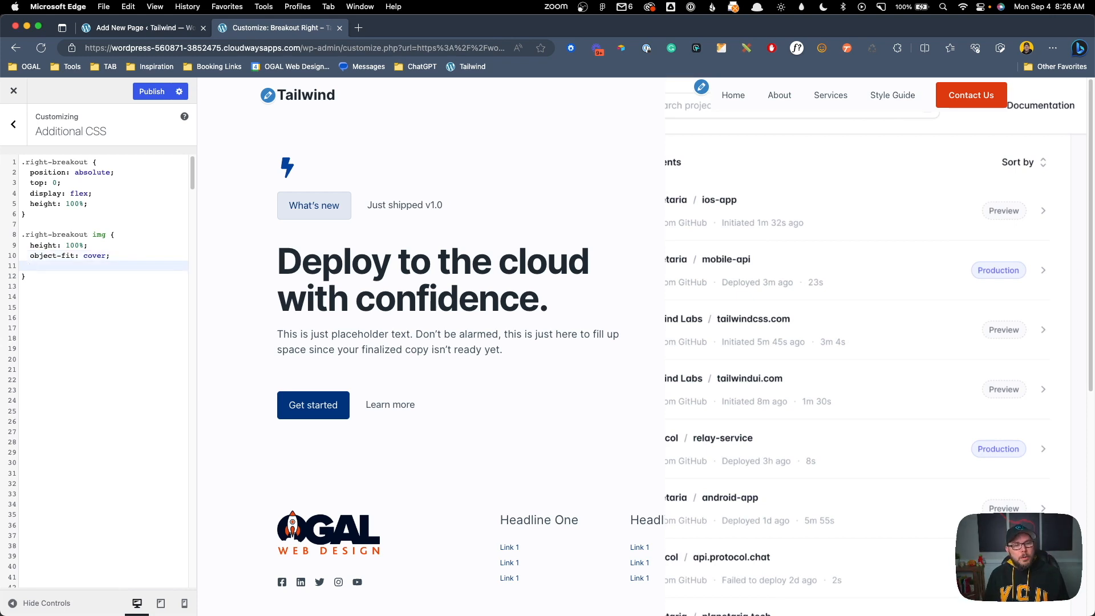
text(object)
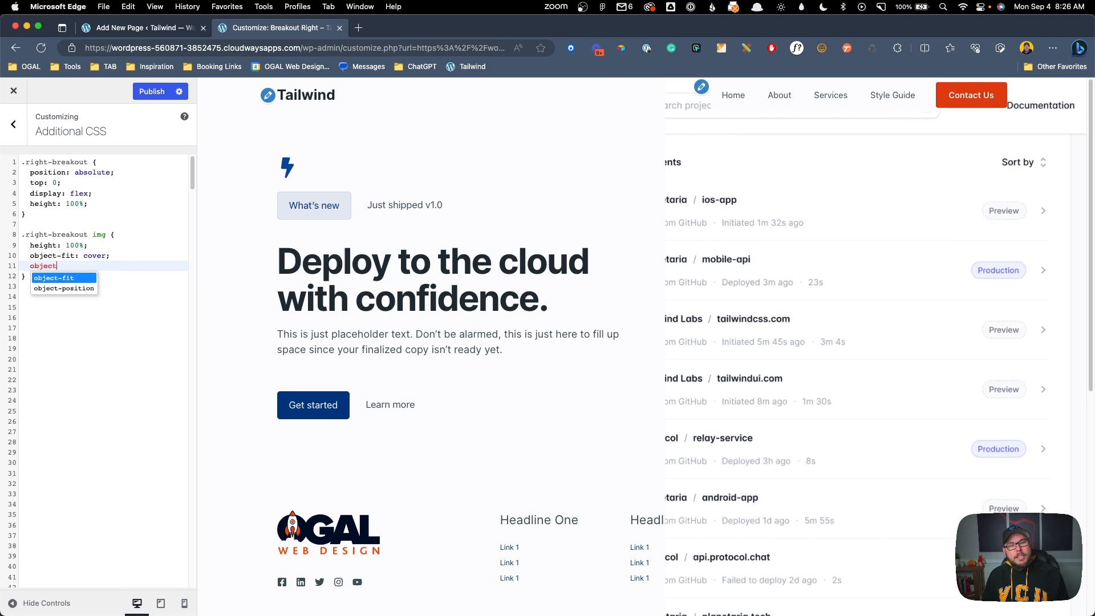
text(-positio)
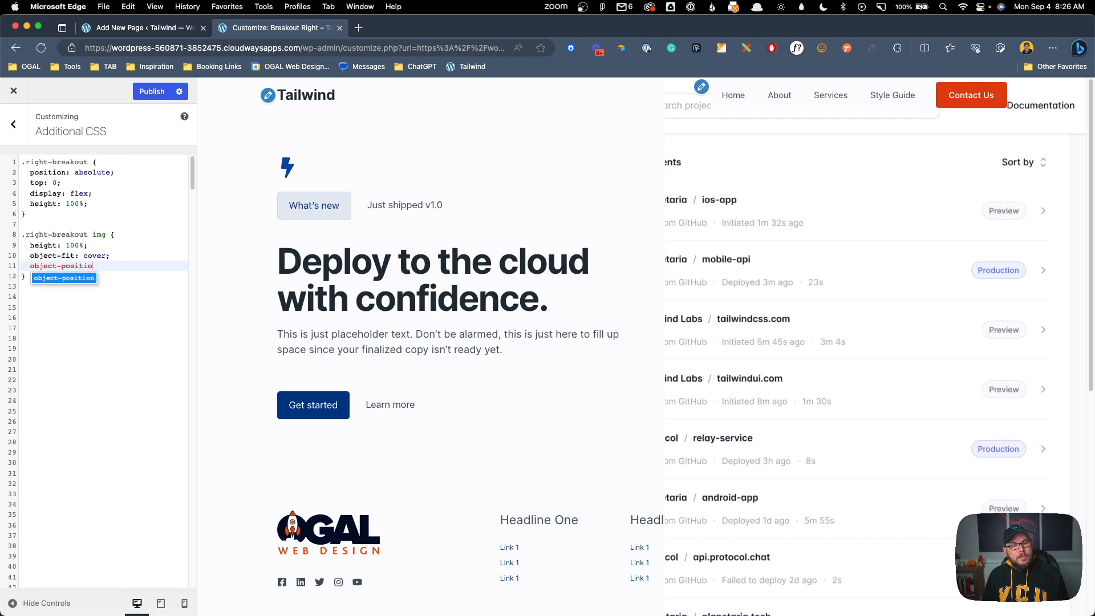
text(n: top left)
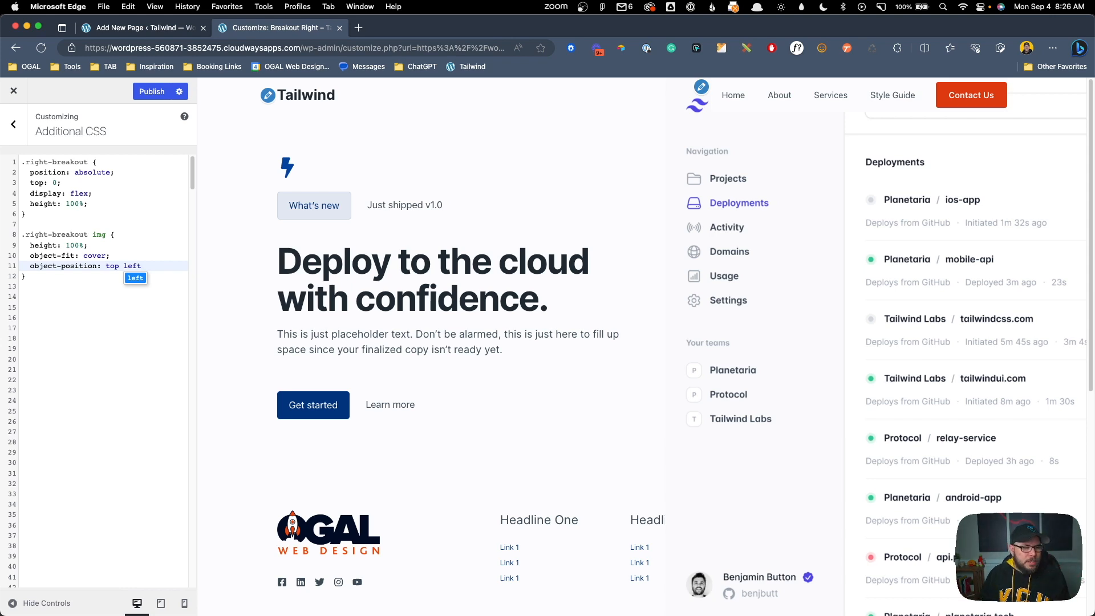
click(121, 362)
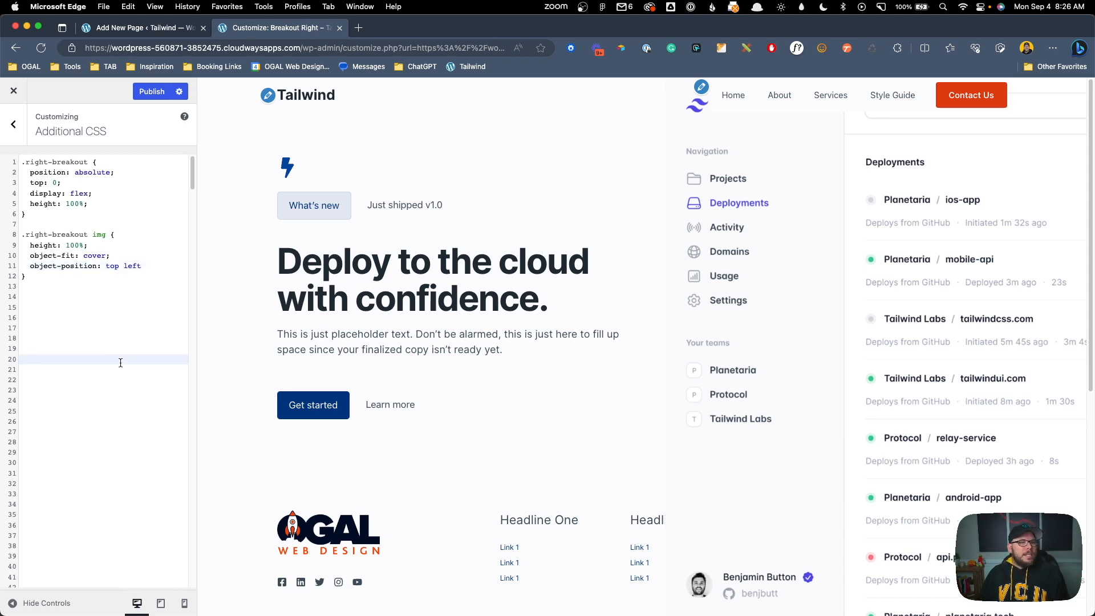
click(151, 93)
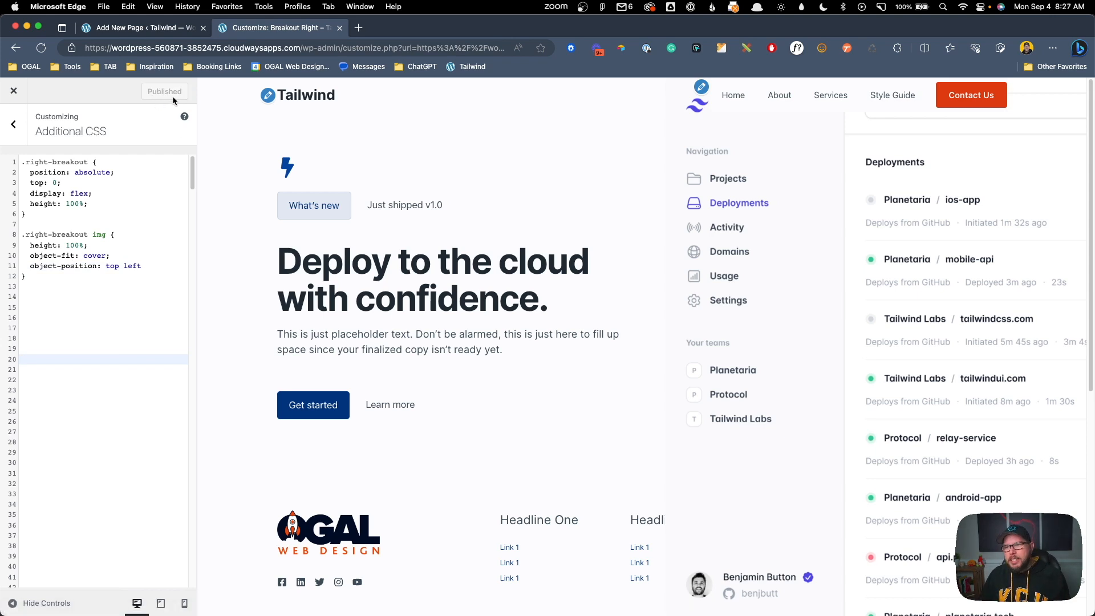
Step: Try setting the Inner Container's position to Relative in the page editor and update the page
click(147, 29)
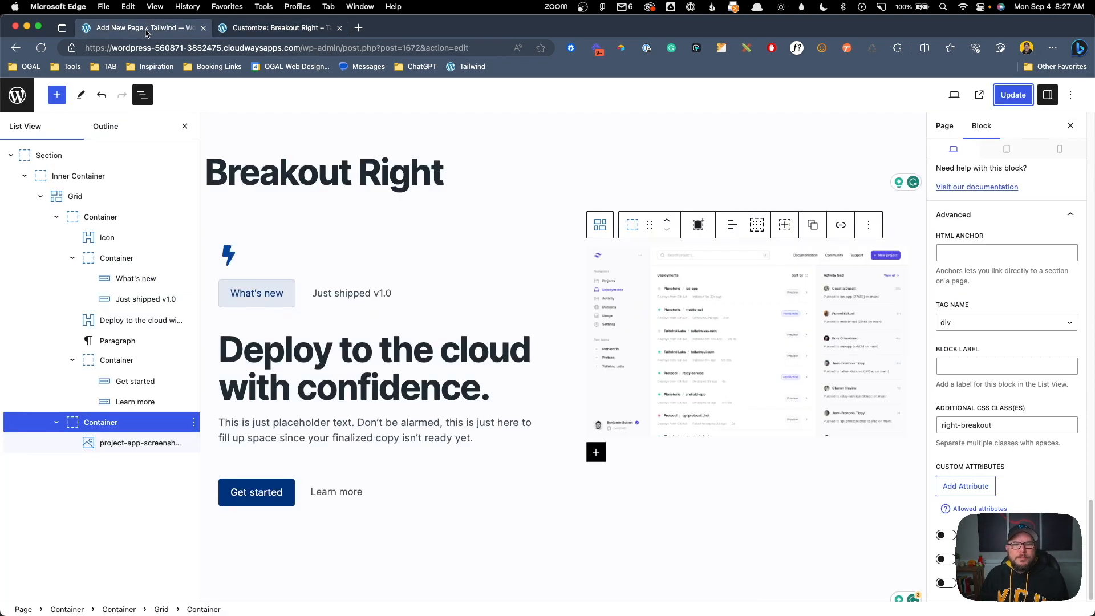
click(94, 182)
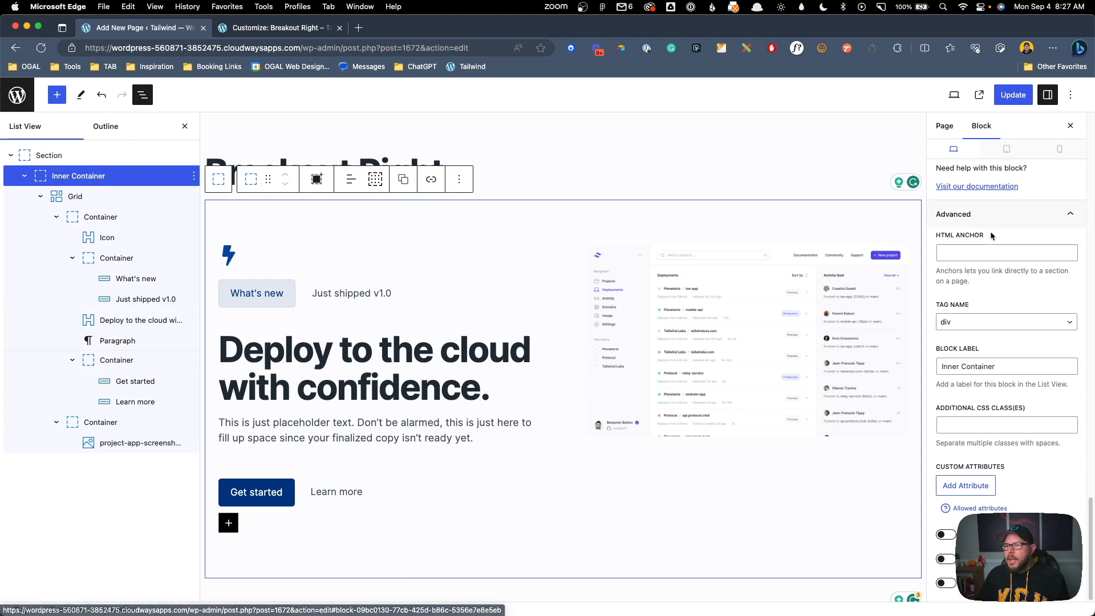
scroll(1002, 292, down, 5)
scroll(978, 250, up, 10)
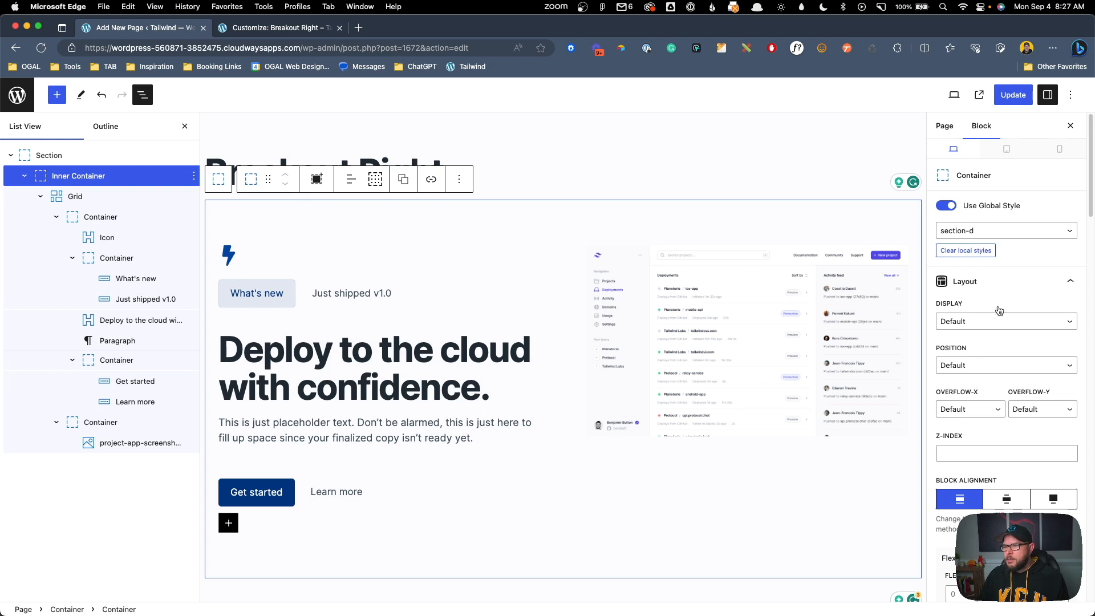
click(982, 365)
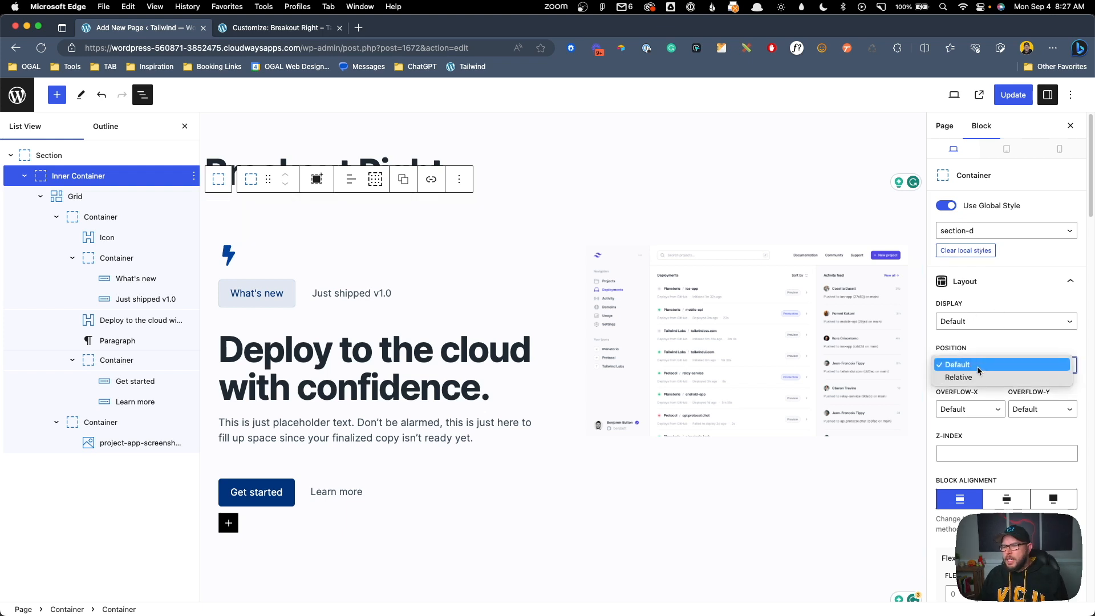
click(981, 376)
click(1013, 95)
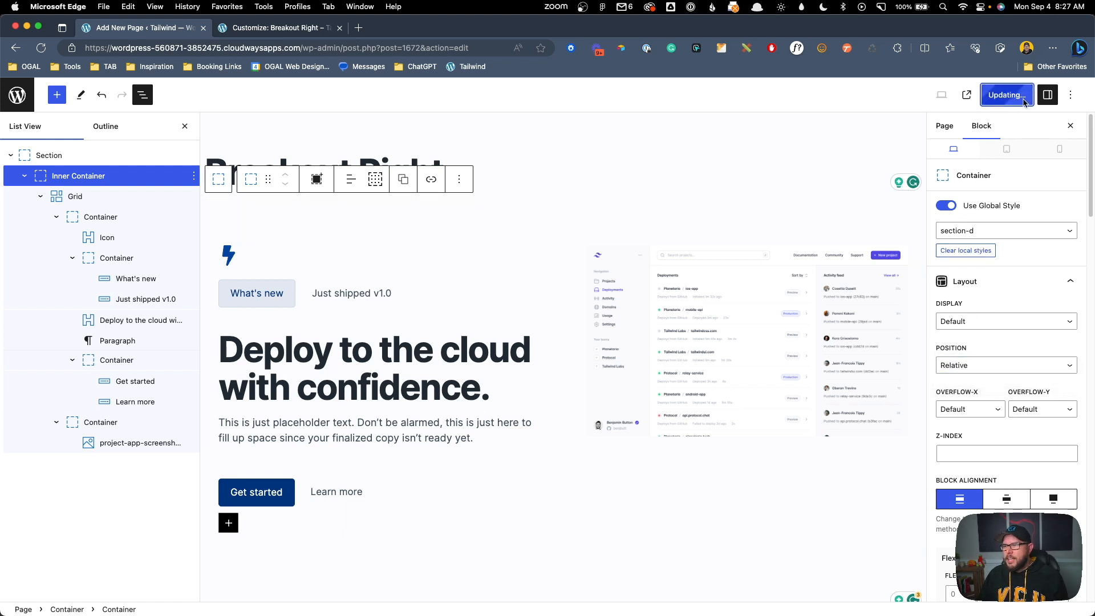
Step: Refresh the customizer preview and add a temporary "border: 1px solid" declaration after the height line in the .right-breakout rule
click(274, 27)
click(13, 92)
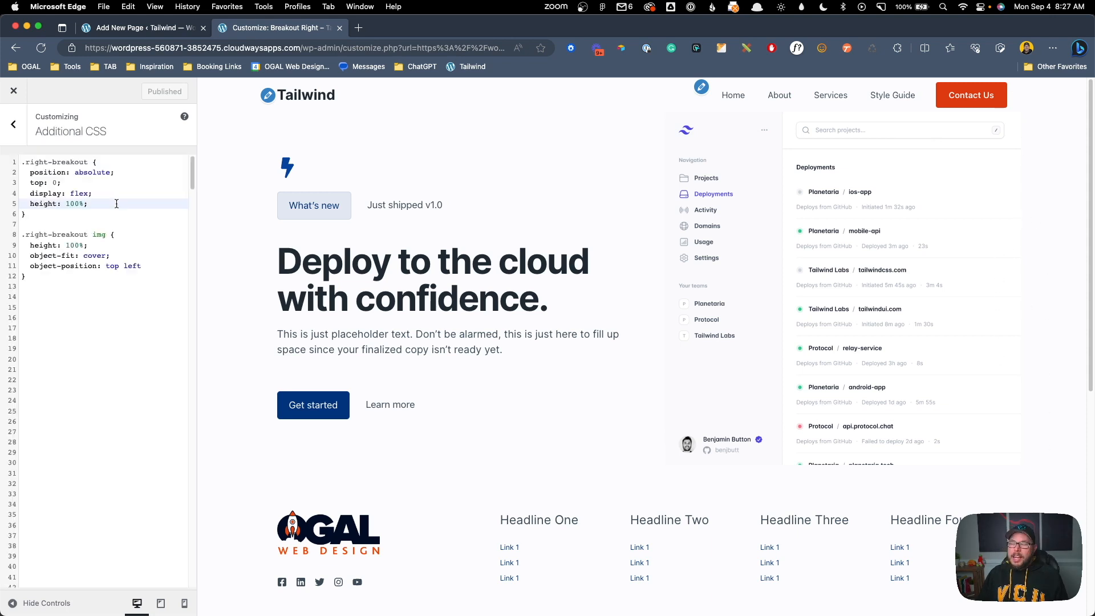
key(Return)
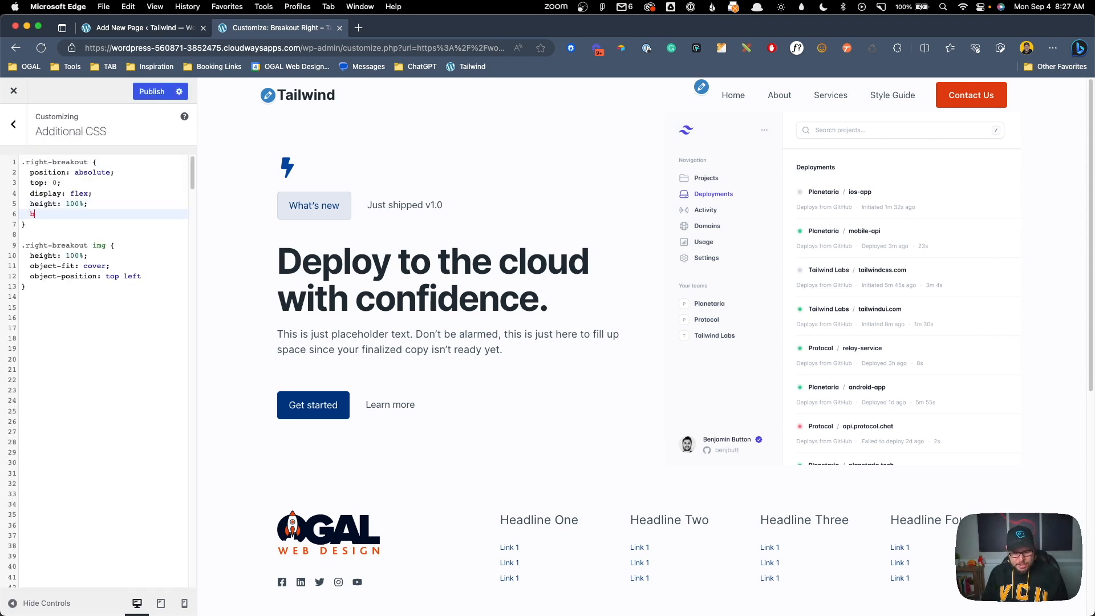
text(border: 1p)
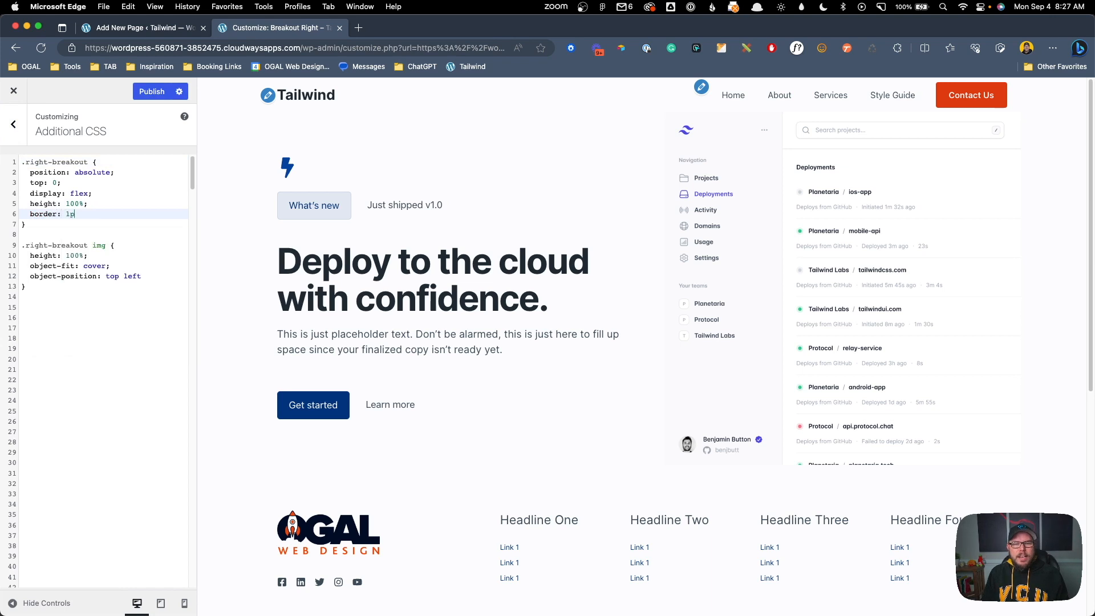
text(x solid)
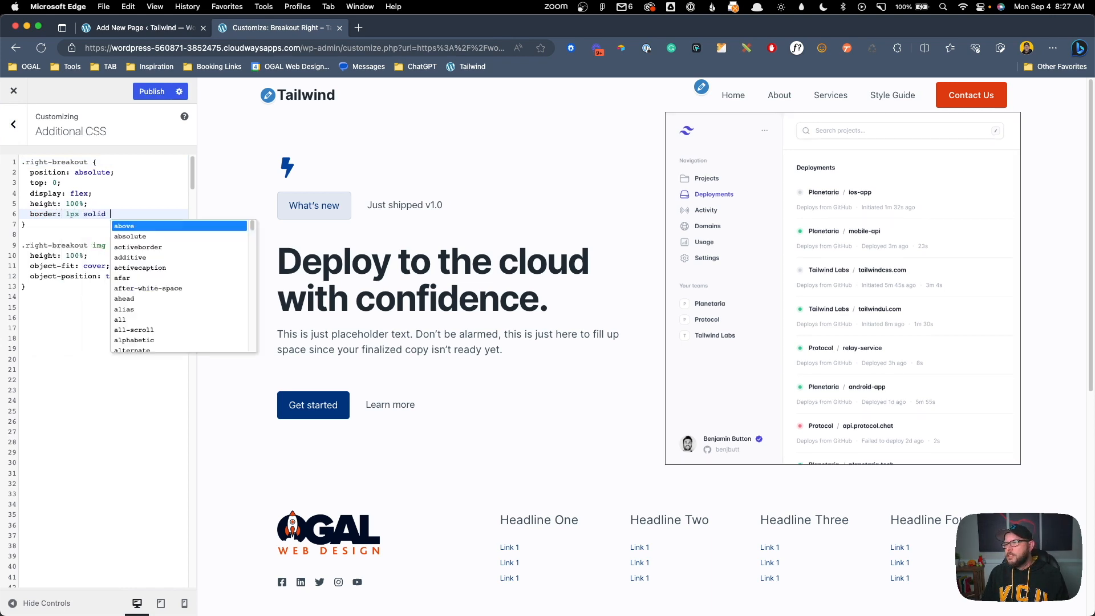
click(45, 173)
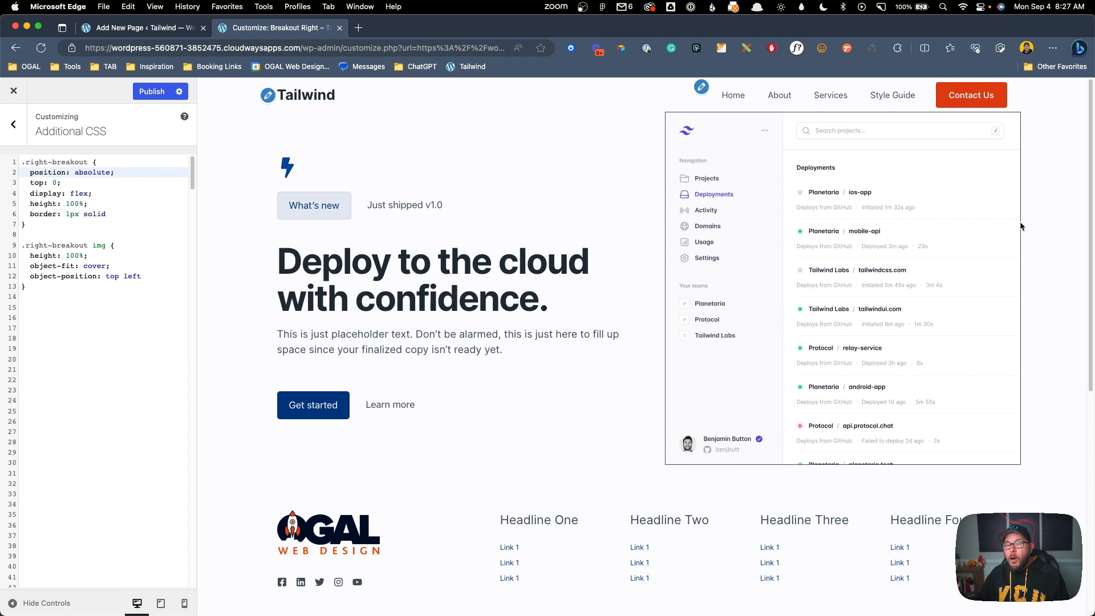
Step: Delete the temporary border declaration from the .right-breakout rule
click(155, 218)
shift+click(15, 218)
key(BackSpace)
Step: In the page editor, set the Inner Container's position back to Default
click(143, 28)
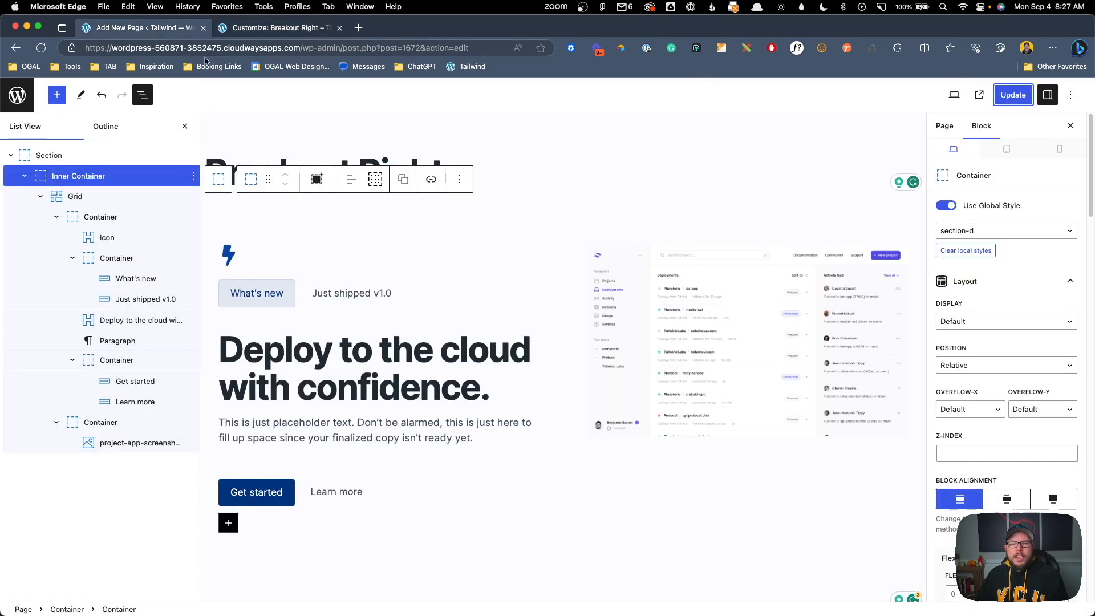
click(971, 363)
click(969, 353)
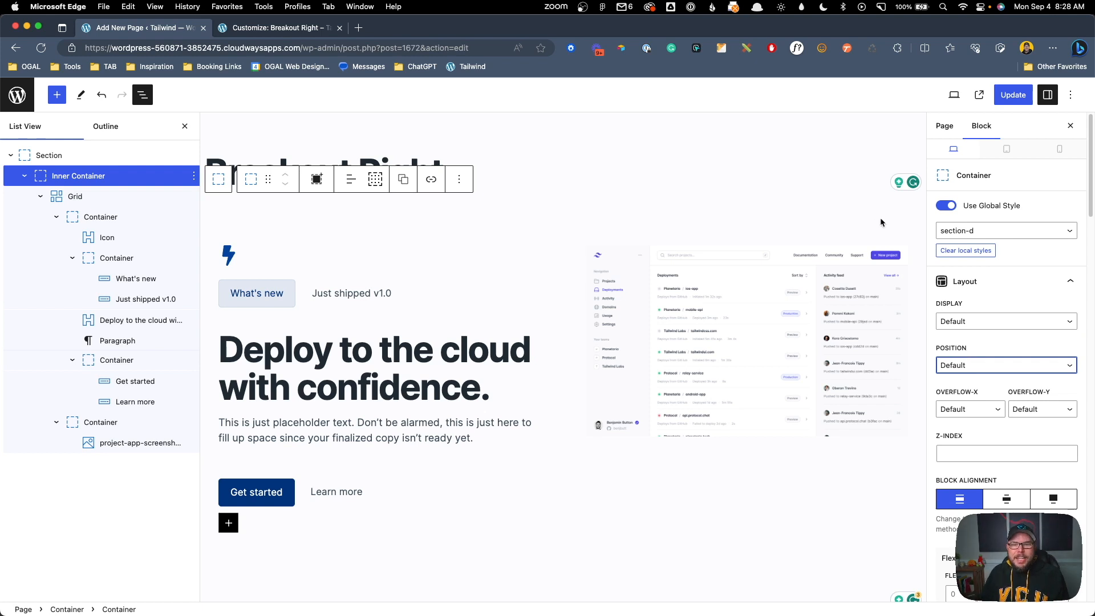
Step: Wrap the Inner Container in a new Container inside the Section and expand it in the block structure
click(117, 179)
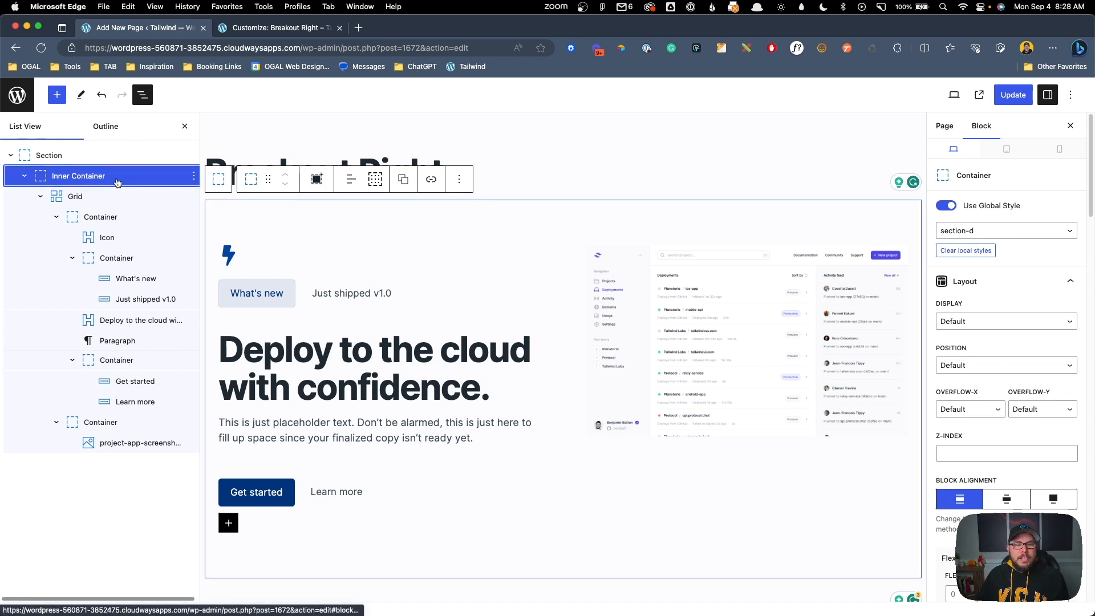
click(316, 182)
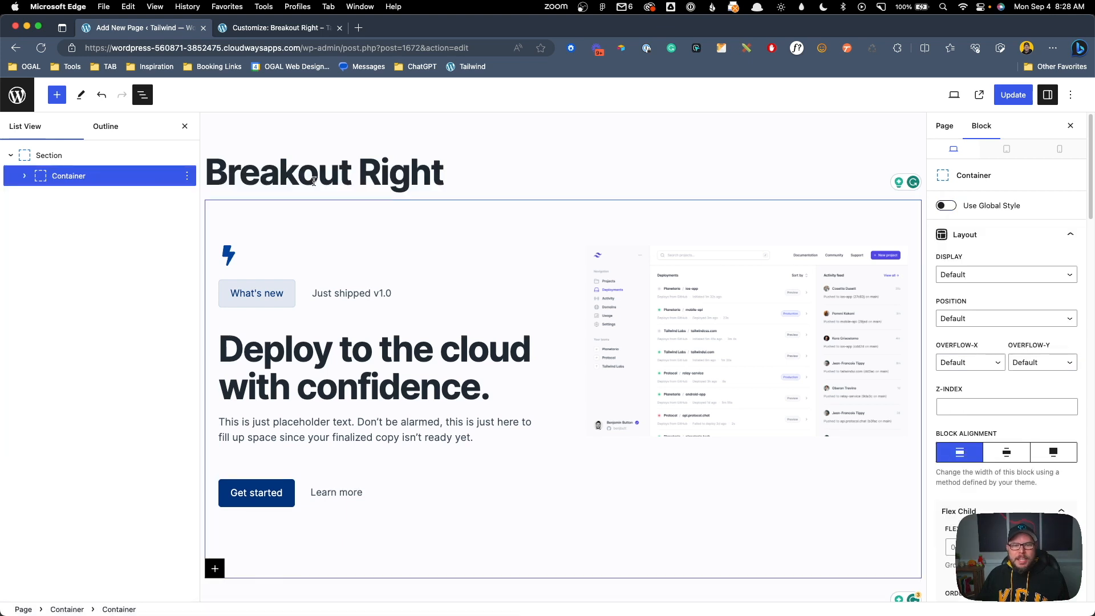
click(25, 175)
click(73, 195)
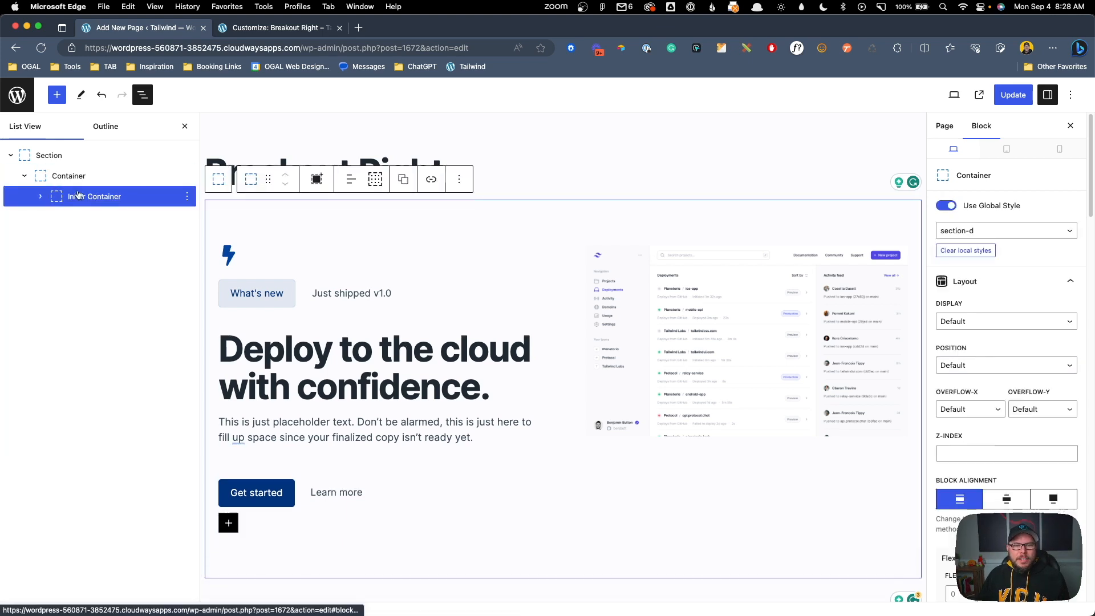
Step: Set the new outer Container's position to Relative and update the page
click(67, 179)
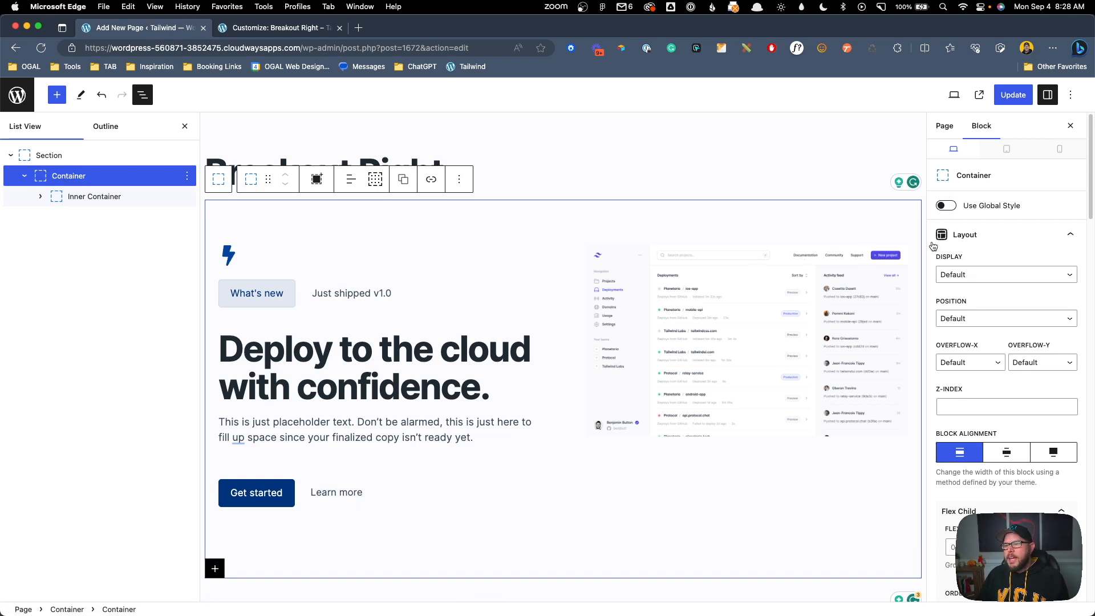
click(973, 318)
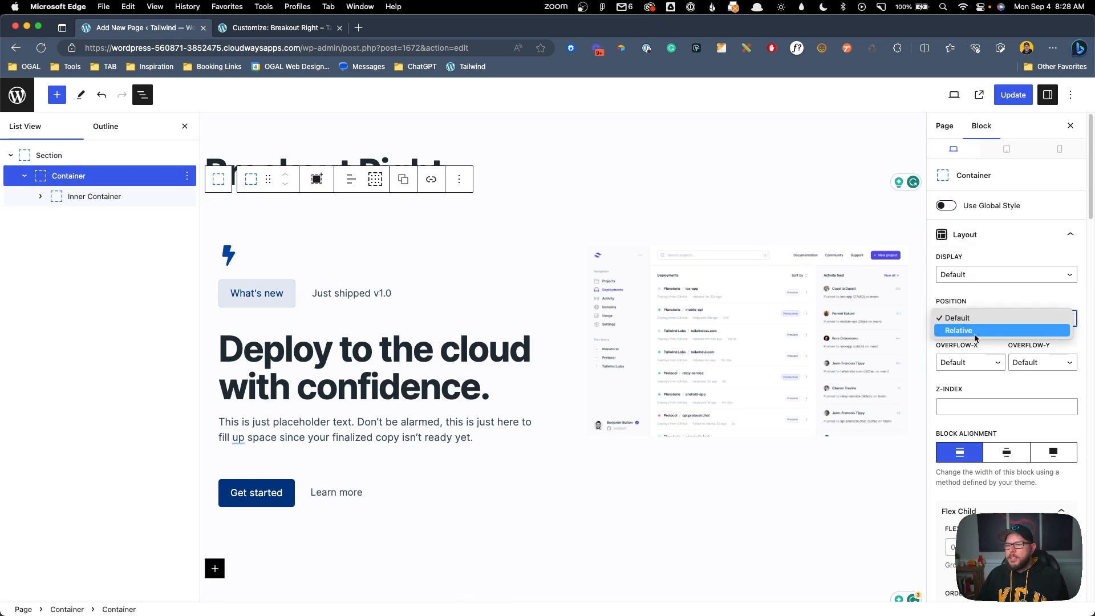
click(973, 328)
click(1013, 95)
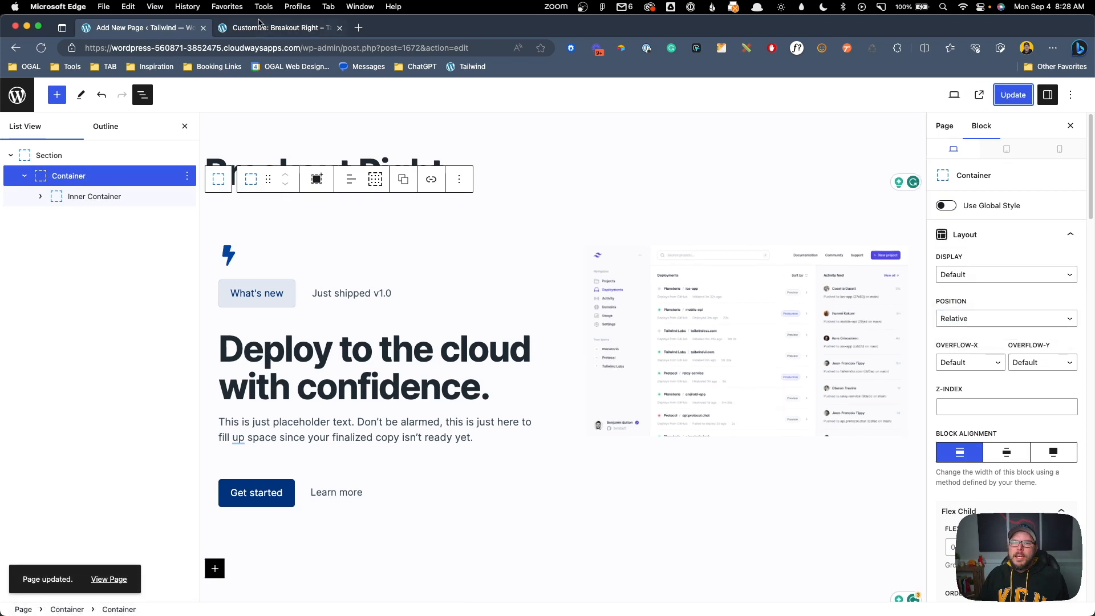
Step: Check the breakout image in the customizer preview at narrower browser widths, and restore the window to full size
click(274, 28)
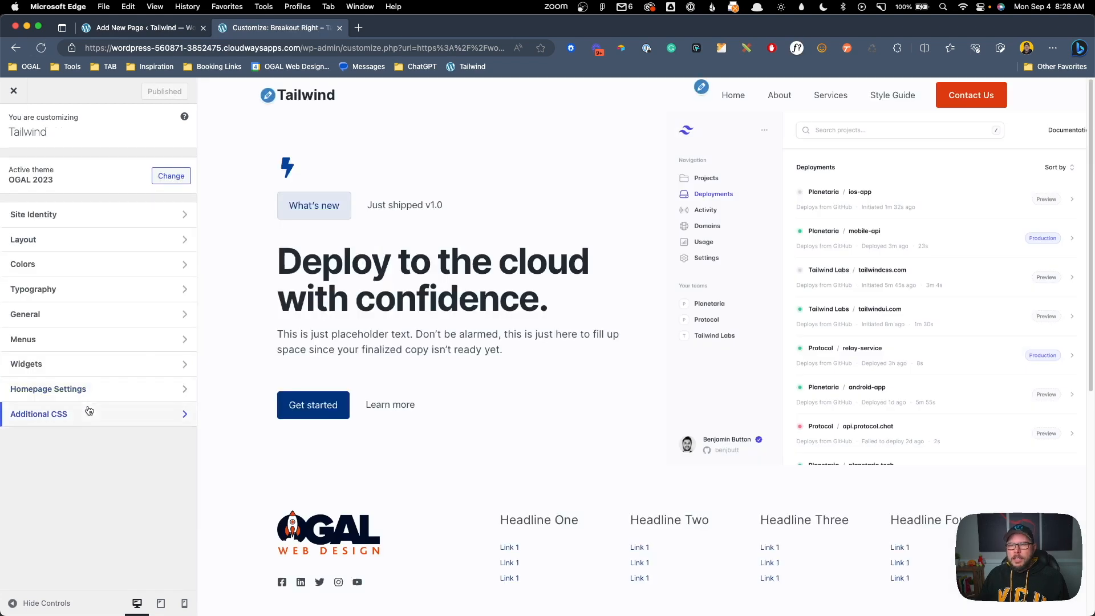
click(91, 414)
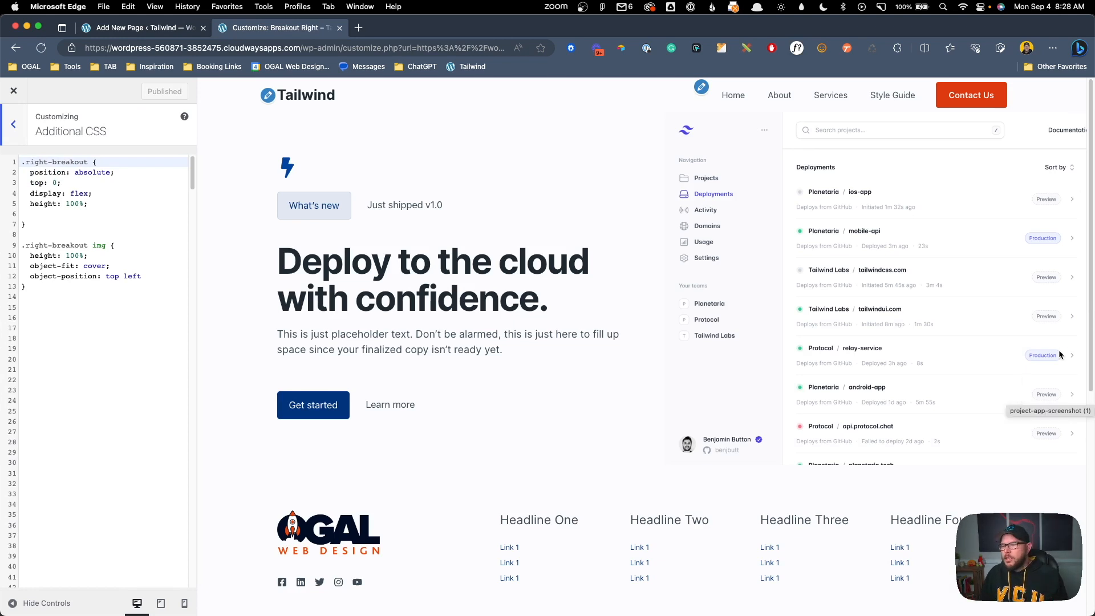
drag(1094, 293, 840, 280)
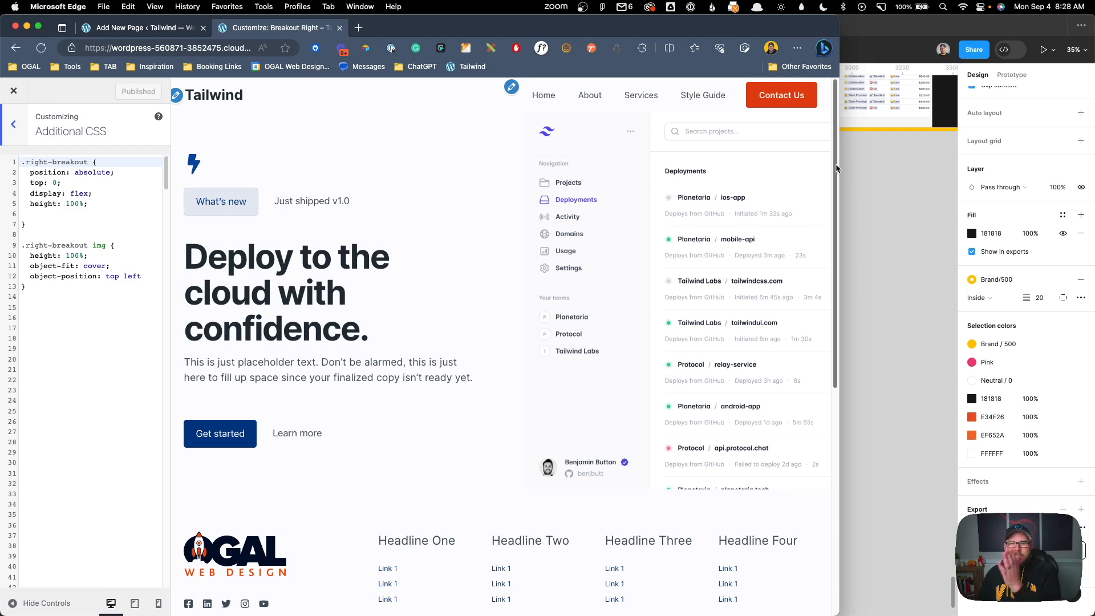
drag(840, 190, 941, 187)
double_click(849, 27)
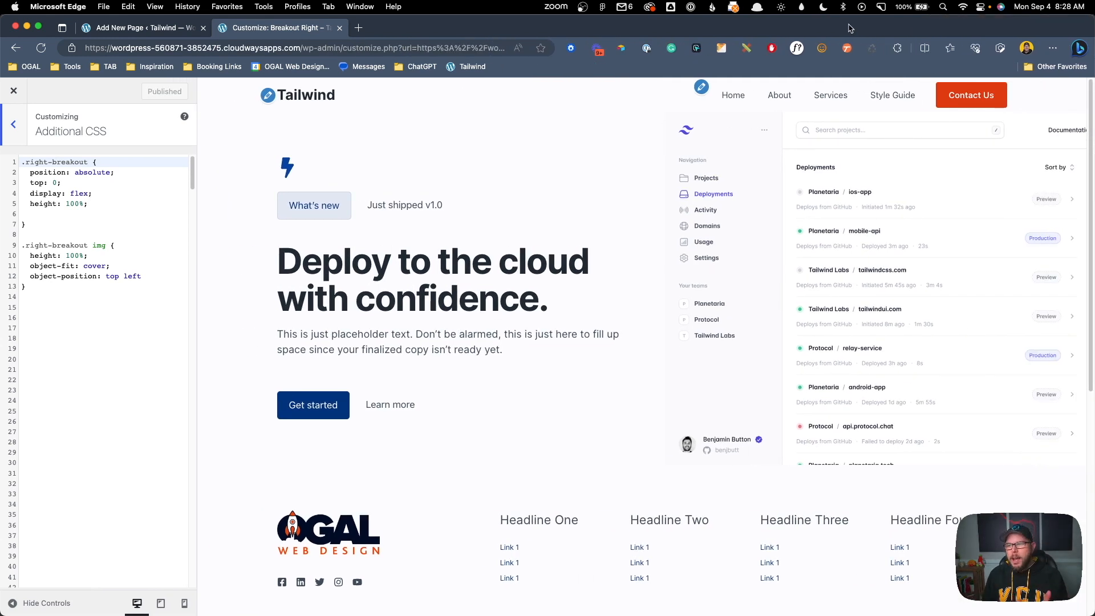
Step: In the page editor, give the grid's text Container 80 px of top padding and 80 px of bottom padding
click(162, 39)
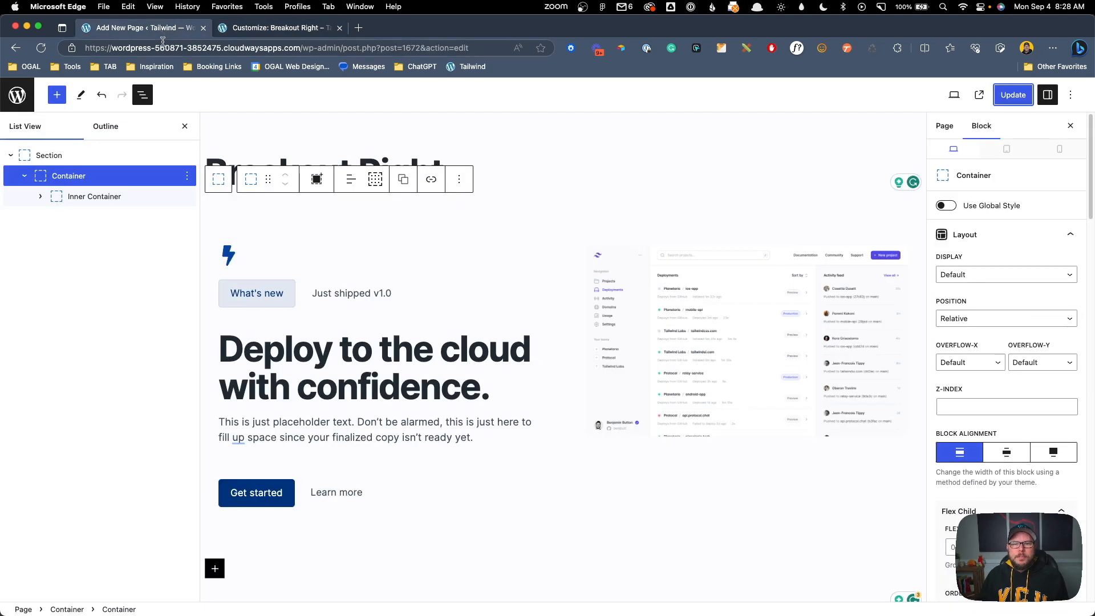
click(40, 197)
click(100, 237)
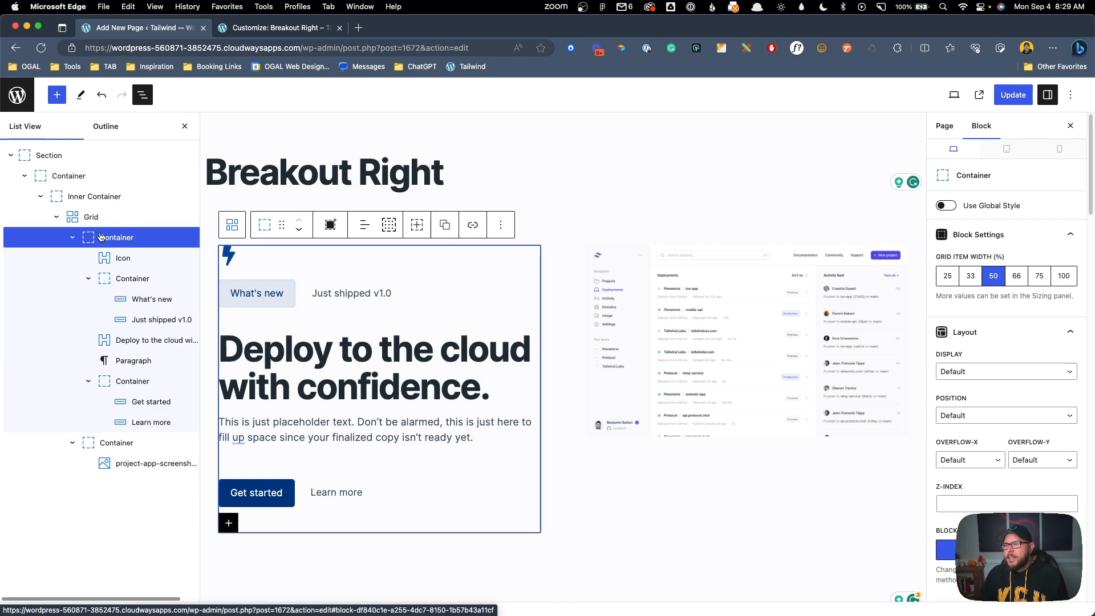
scroll(1016, 434, down, 10)
scroll(1016, 435, up, 5)
scroll(1014, 432, down, 6)
scroll(1014, 432, down, 5)
click(999, 304)
text(80)
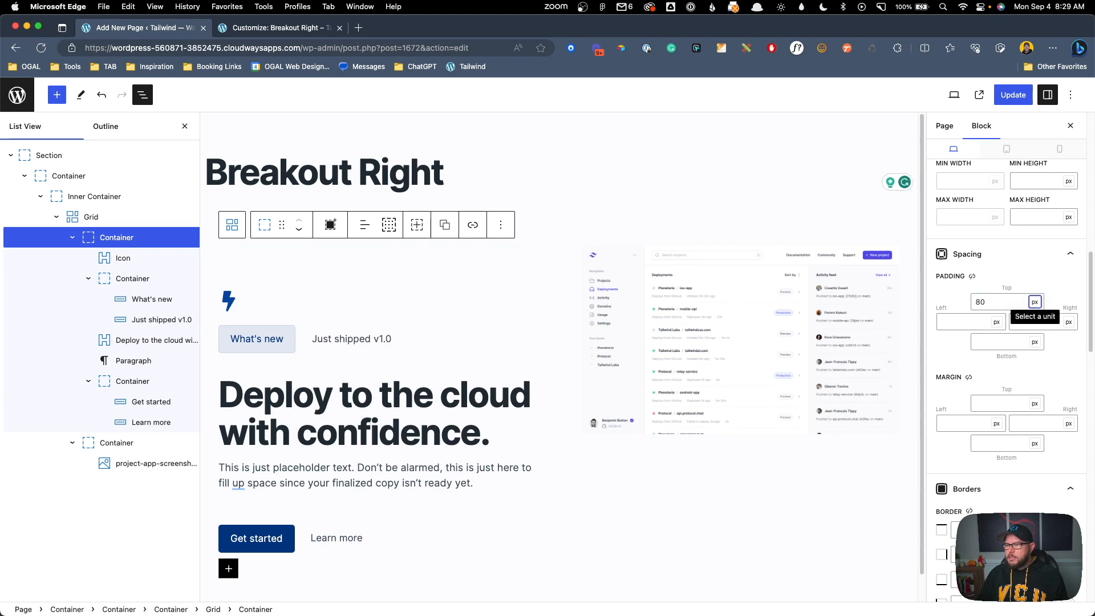
click(1001, 342)
text(80)
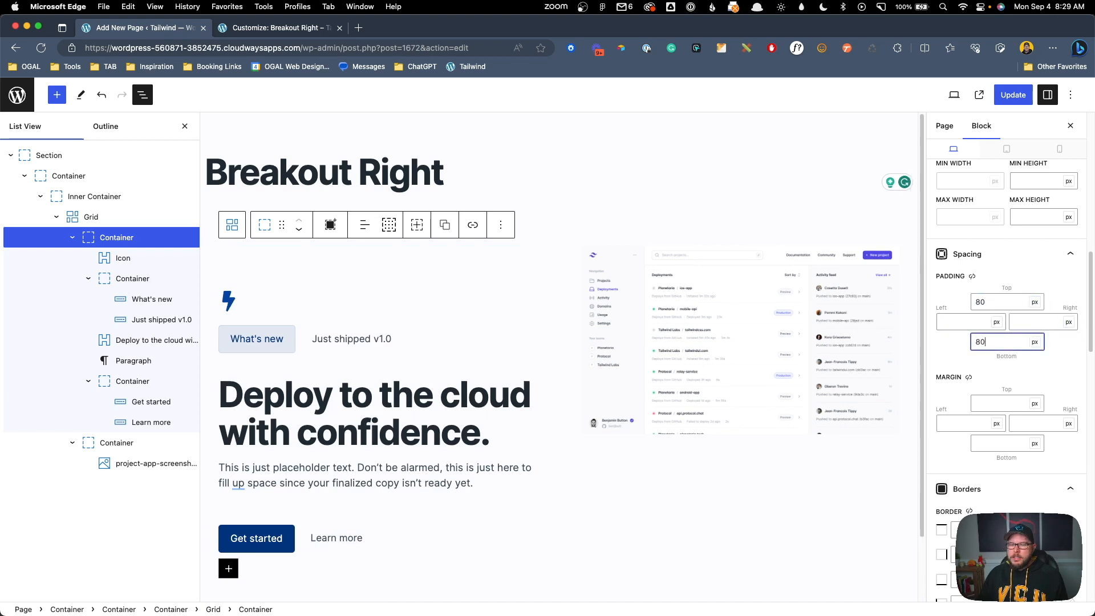
Step: Update the page and close the customizer to view the live Breakout Right page
scroll(525, 410, down, 3)
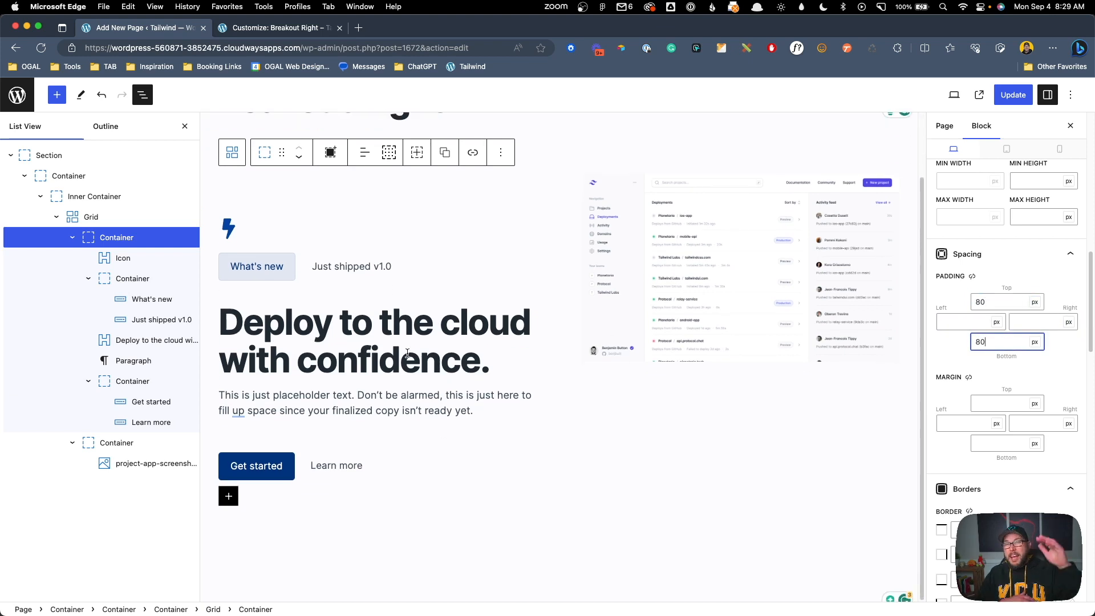
click(1008, 94)
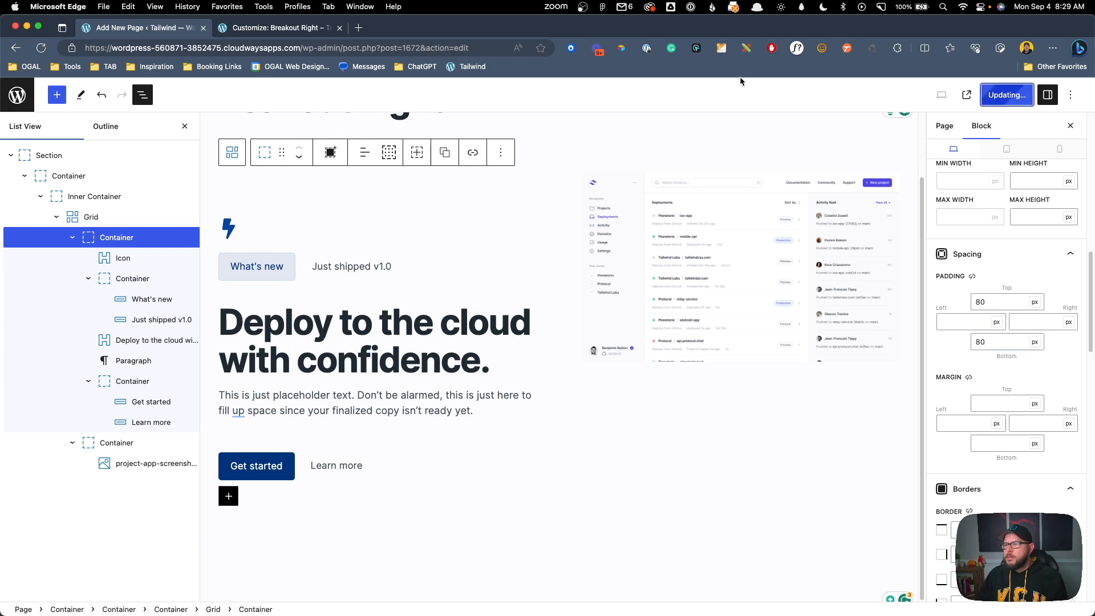
click(274, 27)
click(12, 89)
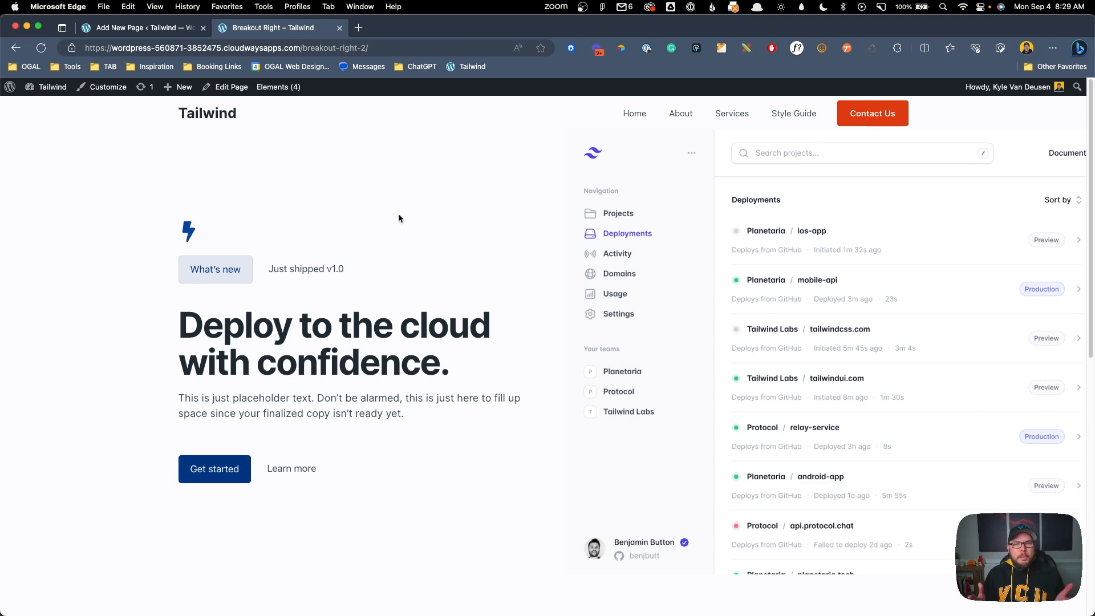
Step: Set the app screenshot image's top-left and bottom-left border radius to 2rem in the page editor
click(176, 26)
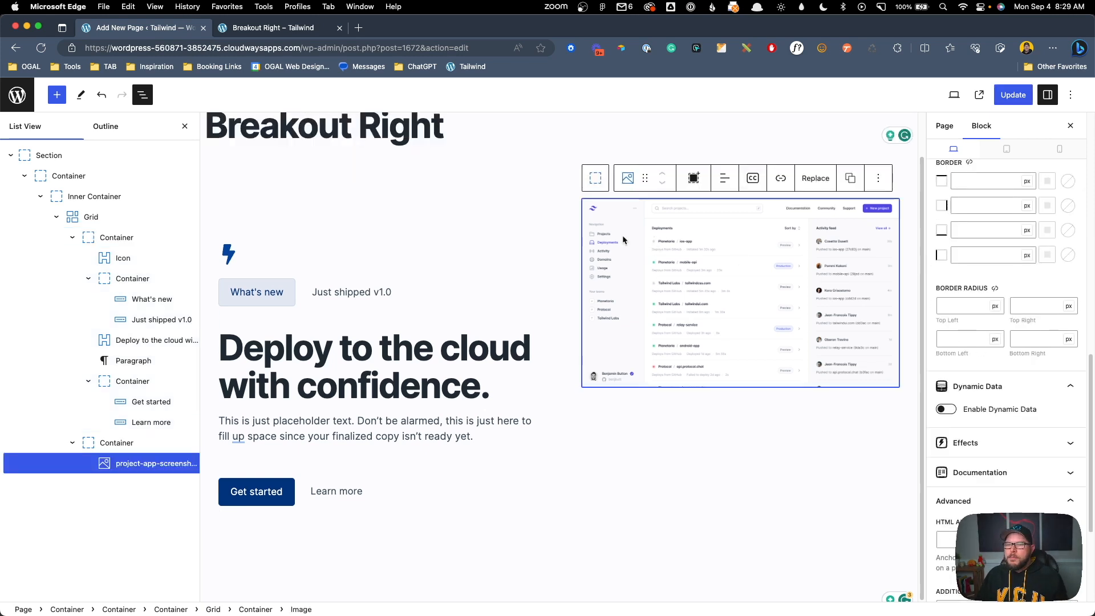
click(946, 304)
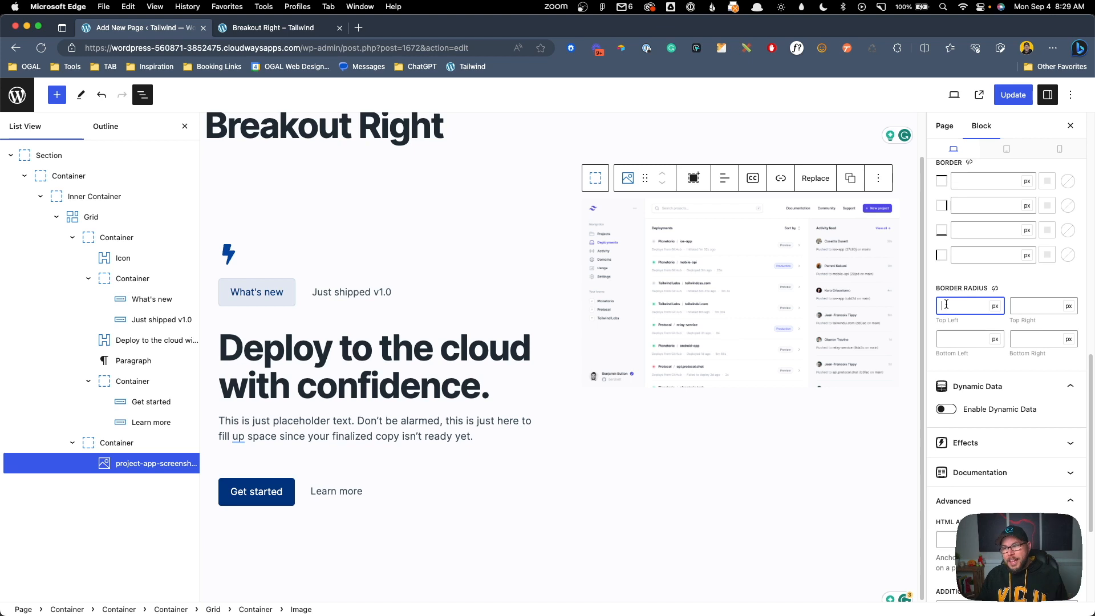
text(2rem)
key(Tab)
key(Tab)
key(Tab)
key(Tab)
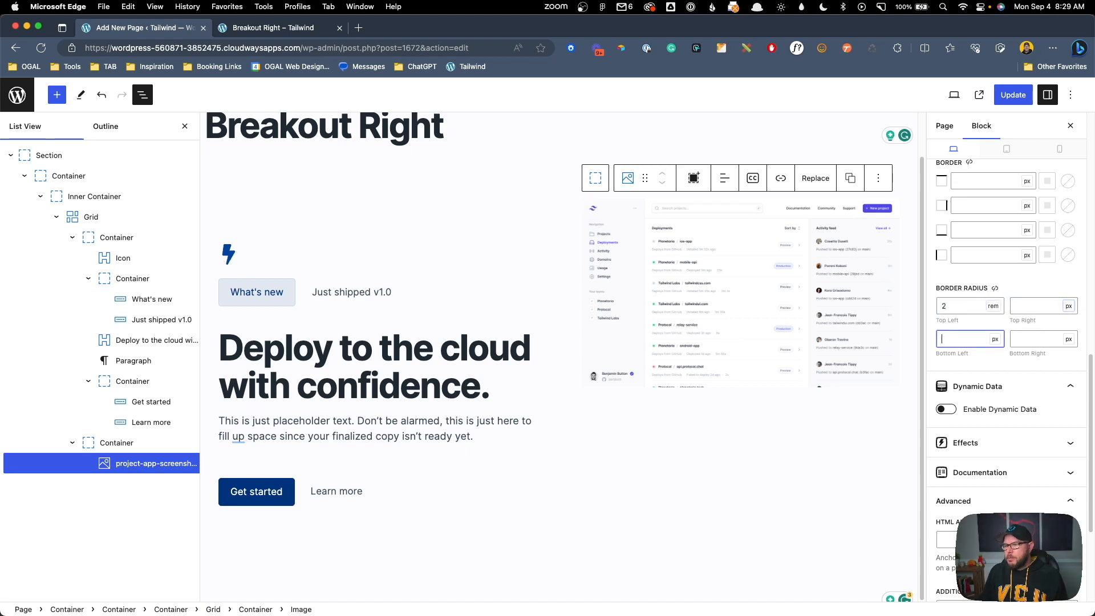
text(2rem)
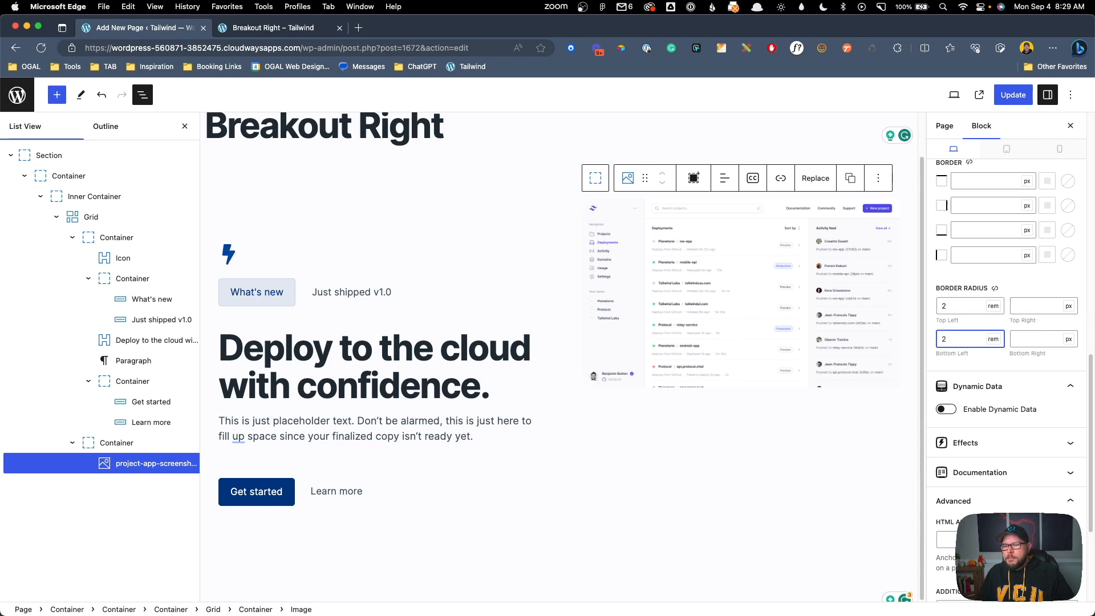
Step: Enable Box Shadow in the app screenshot image's effects and set its colour to rgba(0, 0, 0, 0.08)
scroll(971, 422, down, 5)
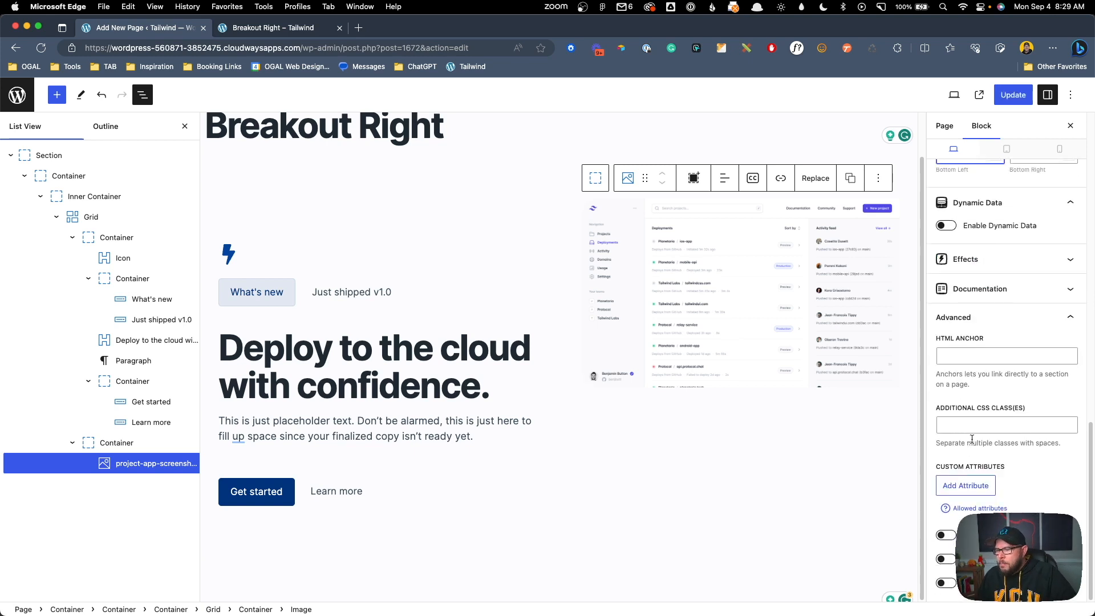
click(966, 262)
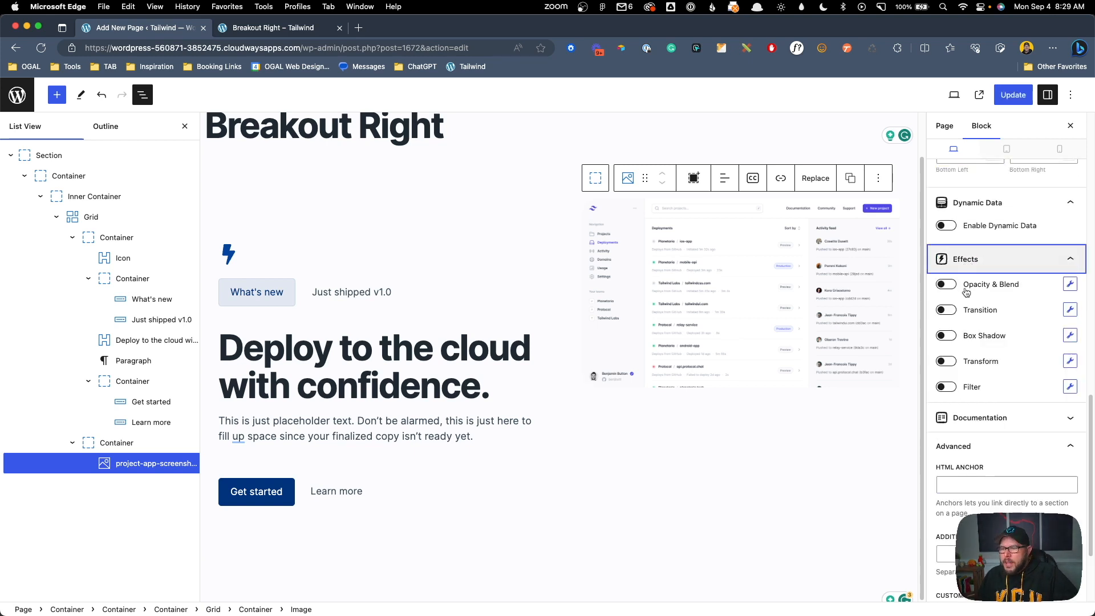
click(947, 335)
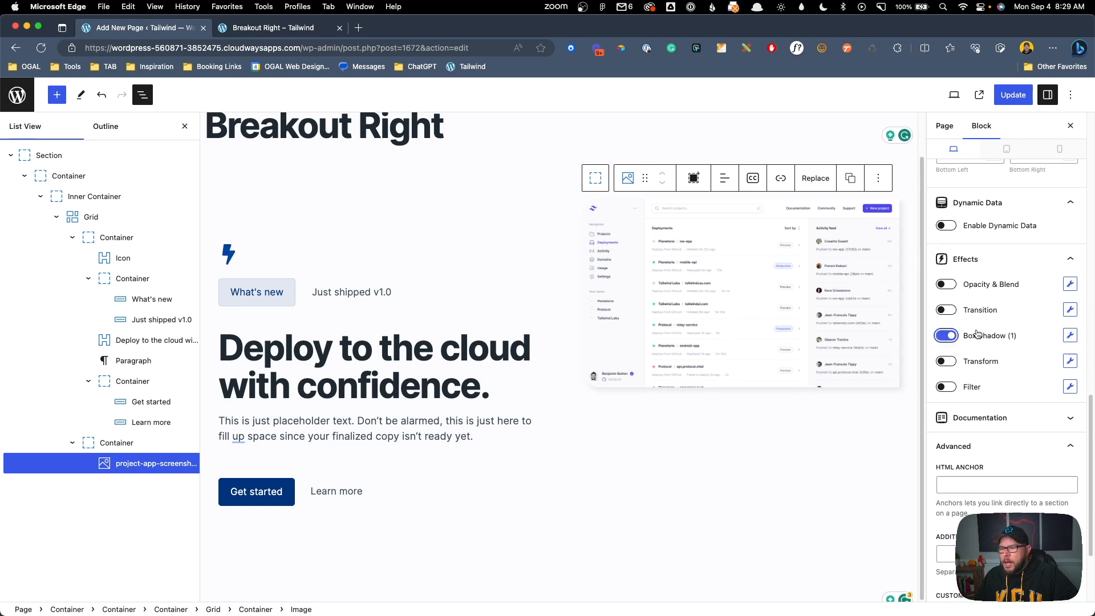
click(1073, 338)
click(780, 440)
click(639, 345)
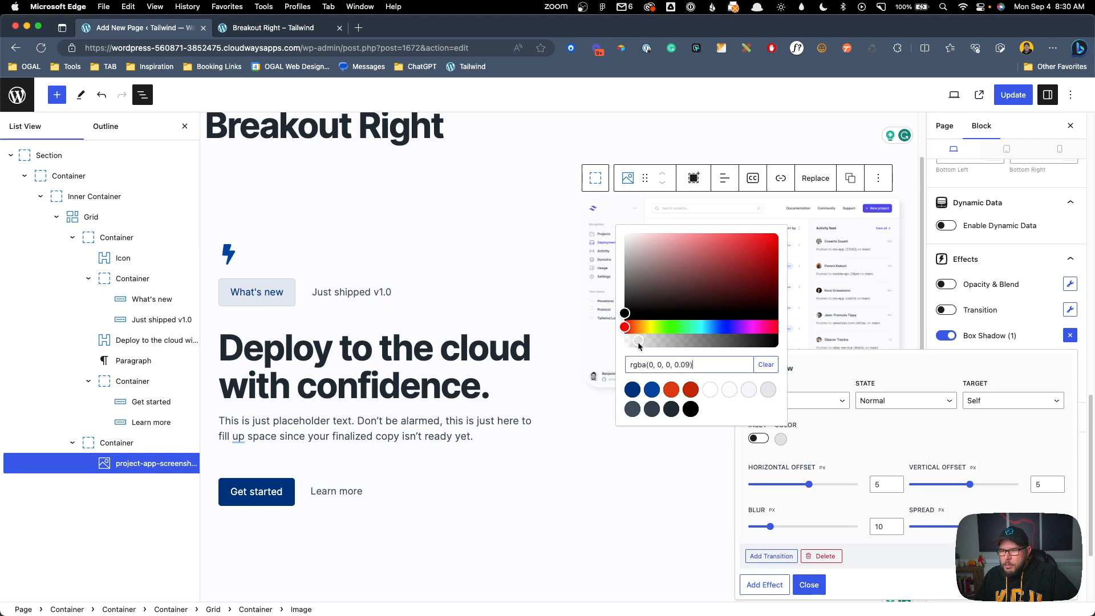
drag(638, 345, 638, 344)
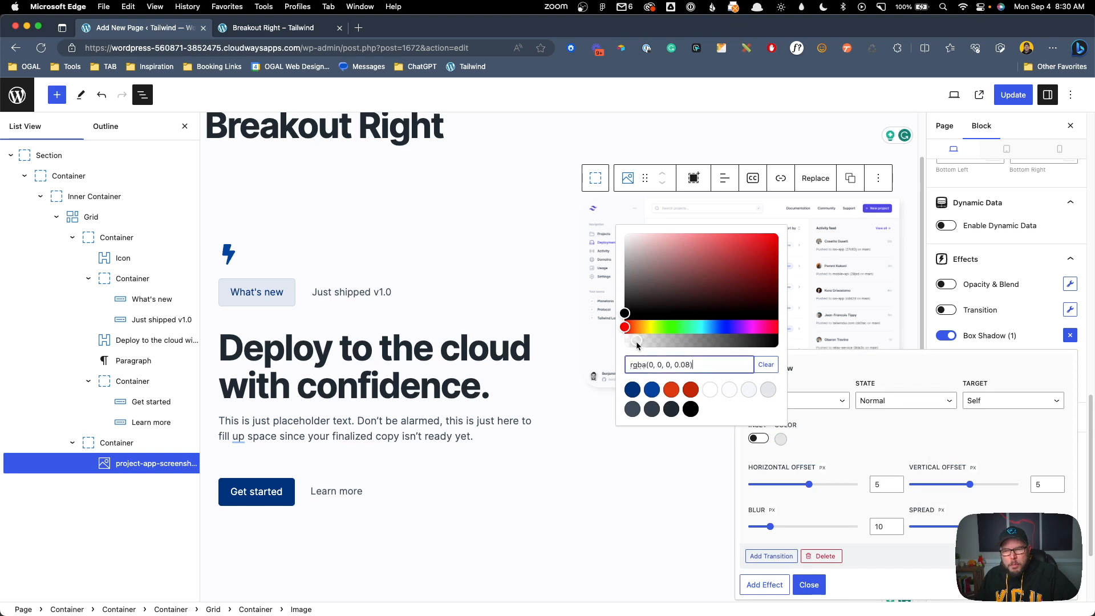
click(805, 368)
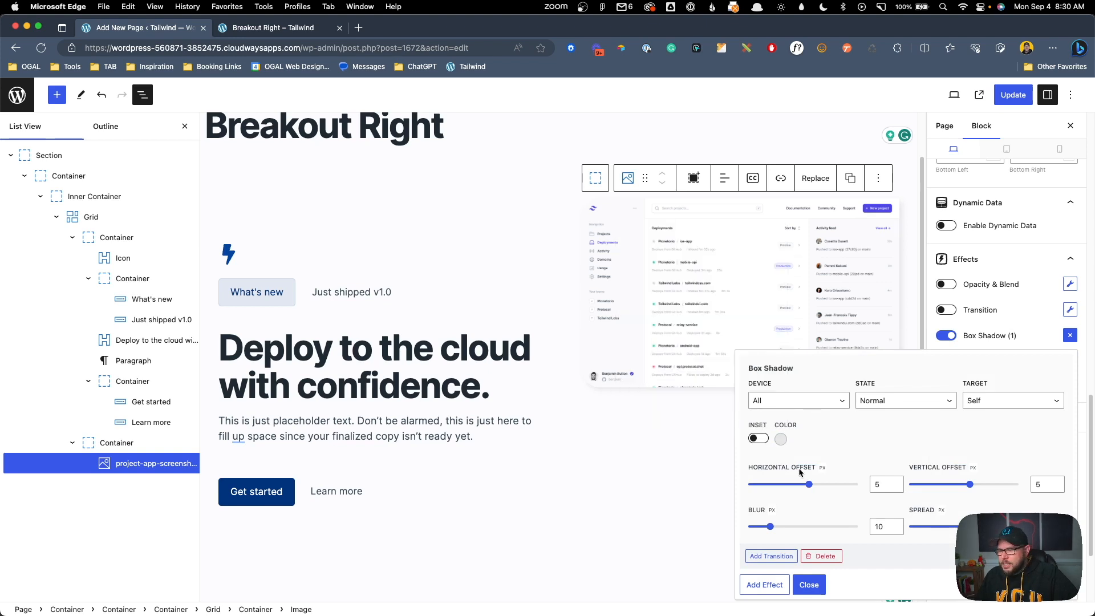
click(781, 439)
click(880, 429)
Step: Set the box shadow's horizontal and vertical offsets to 0 px and its blur to 30 px, and close the shadow settings
double_click(878, 485)
text(0)
key(Tab)
key(Tab)
text(0)
key(Tab)
key(Tab)
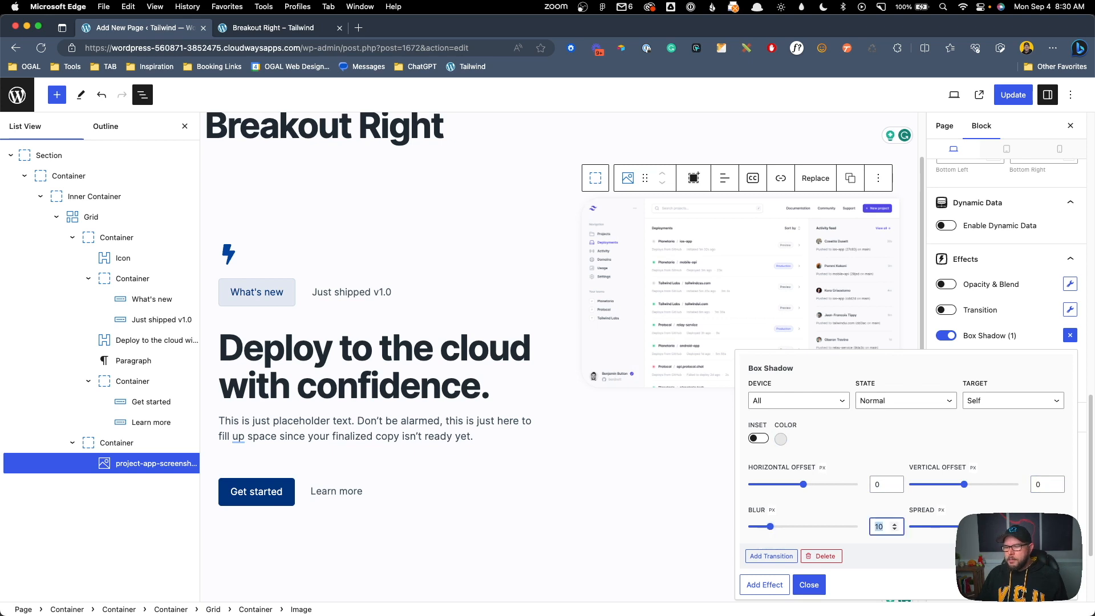
text(30)
key(Tab)
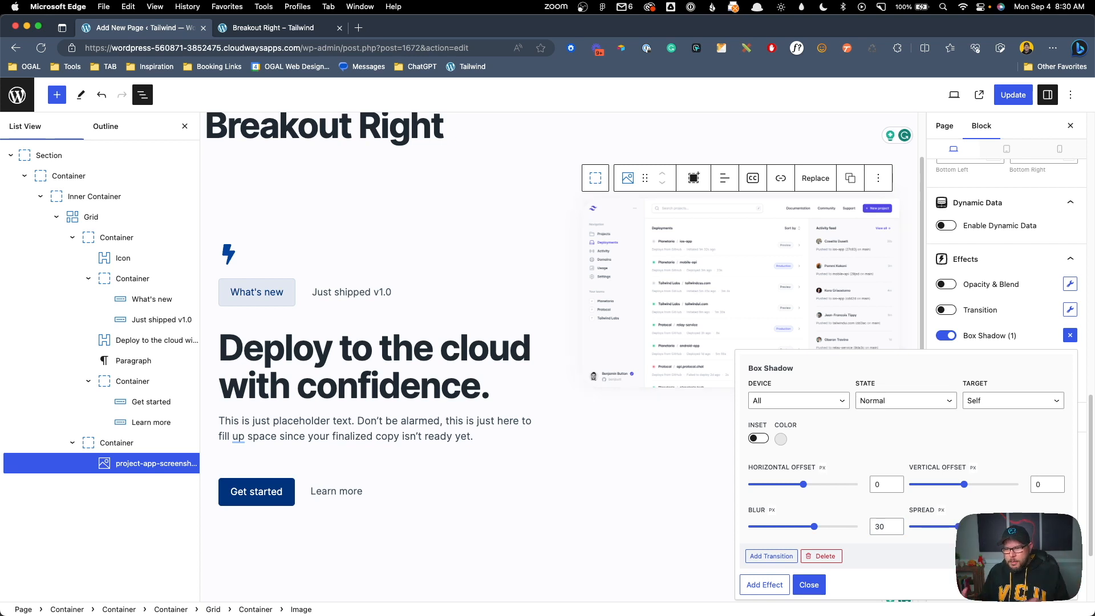
click(810, 586)
Step: Update the page and check the image on the live Breakout Right page
click(1013, 94)
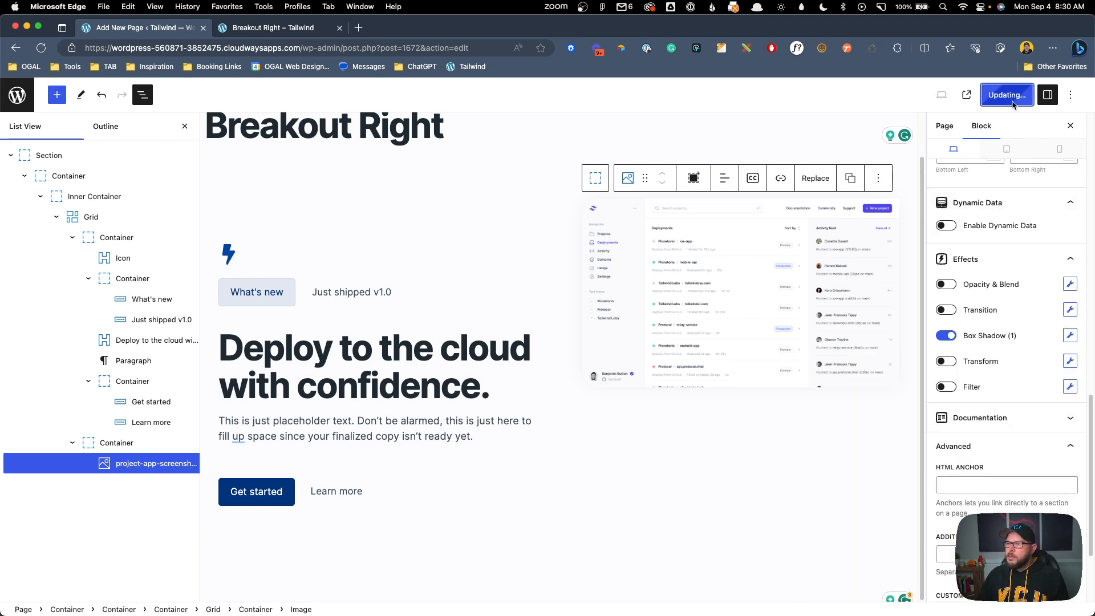
click(285, 29)
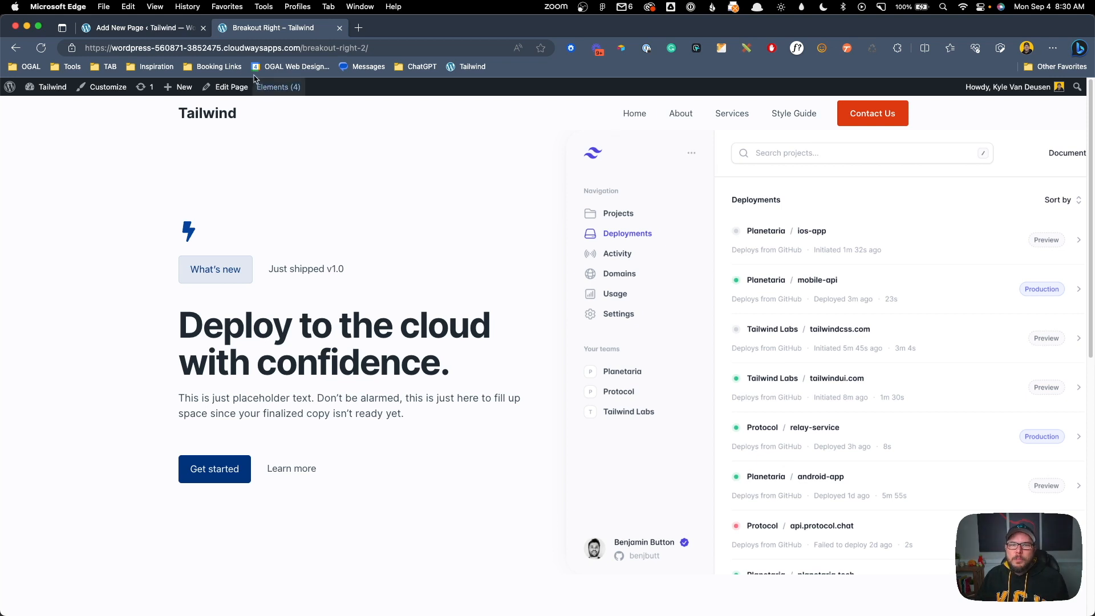
click(150, 27)
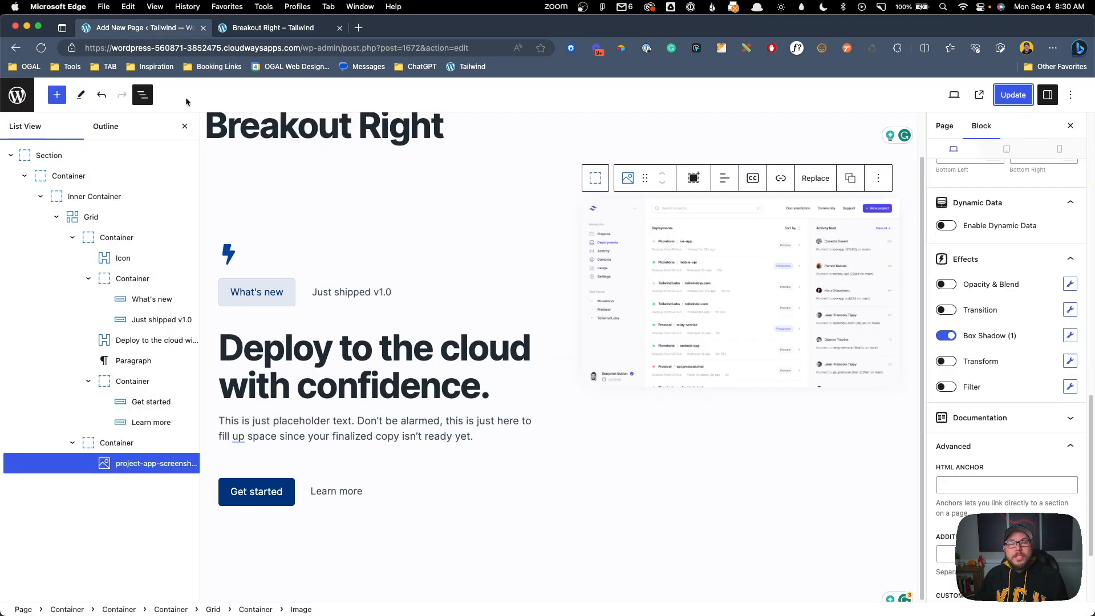
Step: In the page editor, give the outermost Section 80 px of top padding and 80 px of bottom padding
click(113, 154)
click(70, 177)
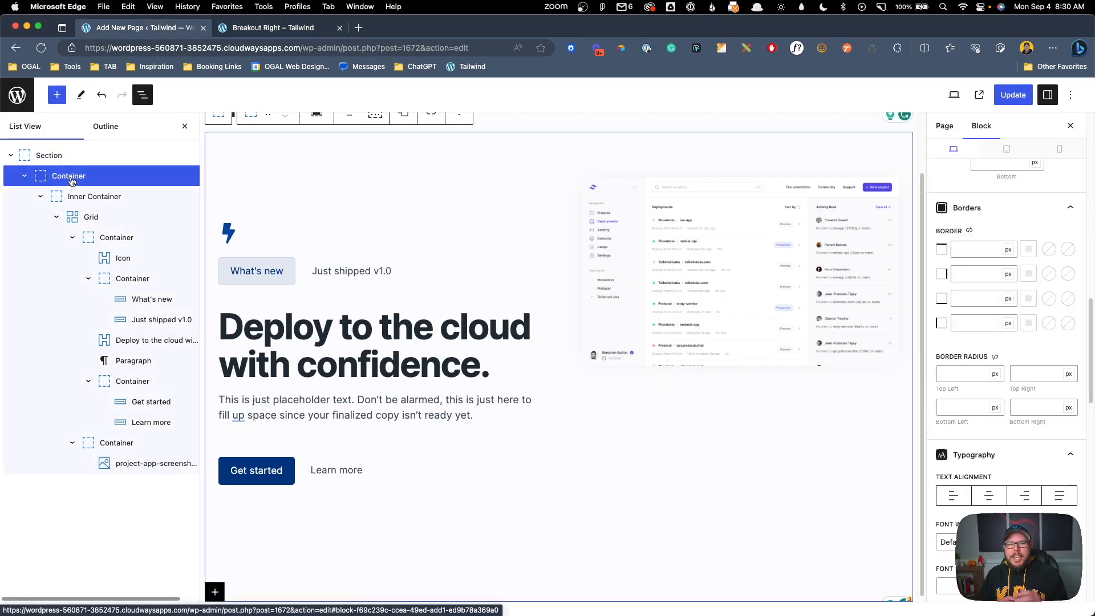
click(60, 155)
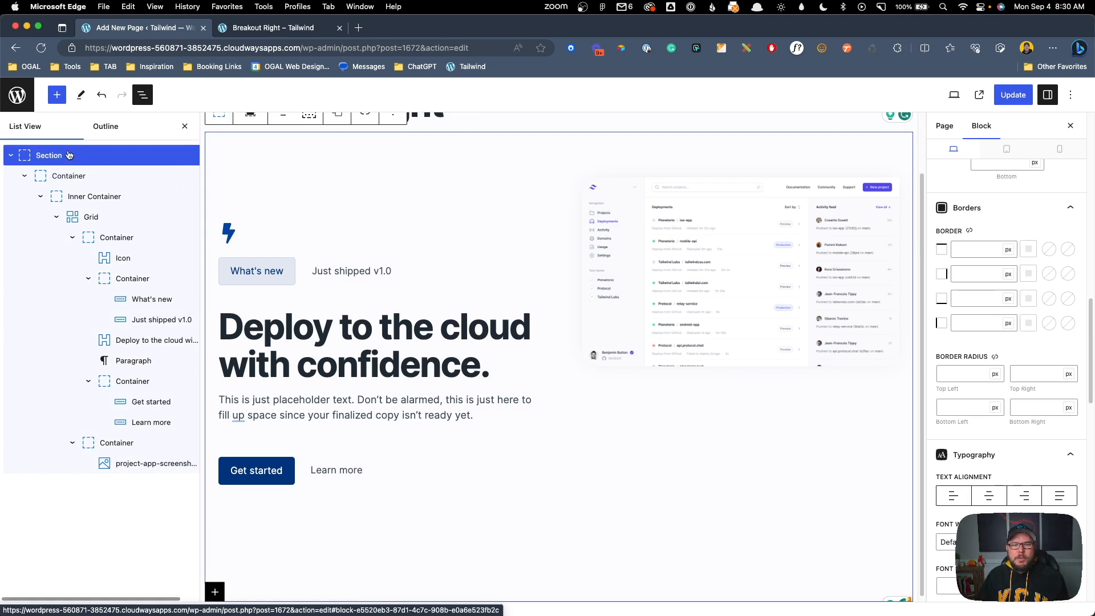
scroll(994, 362, up, 5)
click(993, 343)
click(1001, 242)
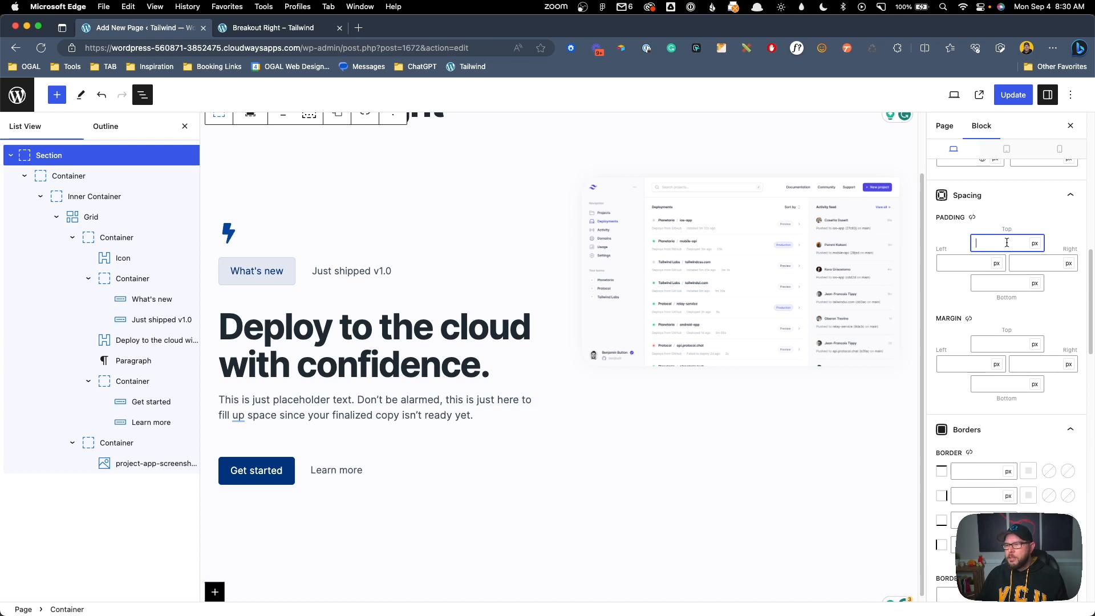
text(80)
key(Tab)
key(Tab)
key(Tab)
text(80)
Step: Save the page changes and reload the live Breakout Right page to review the section's spacing and image shadow
click(1013, 95)
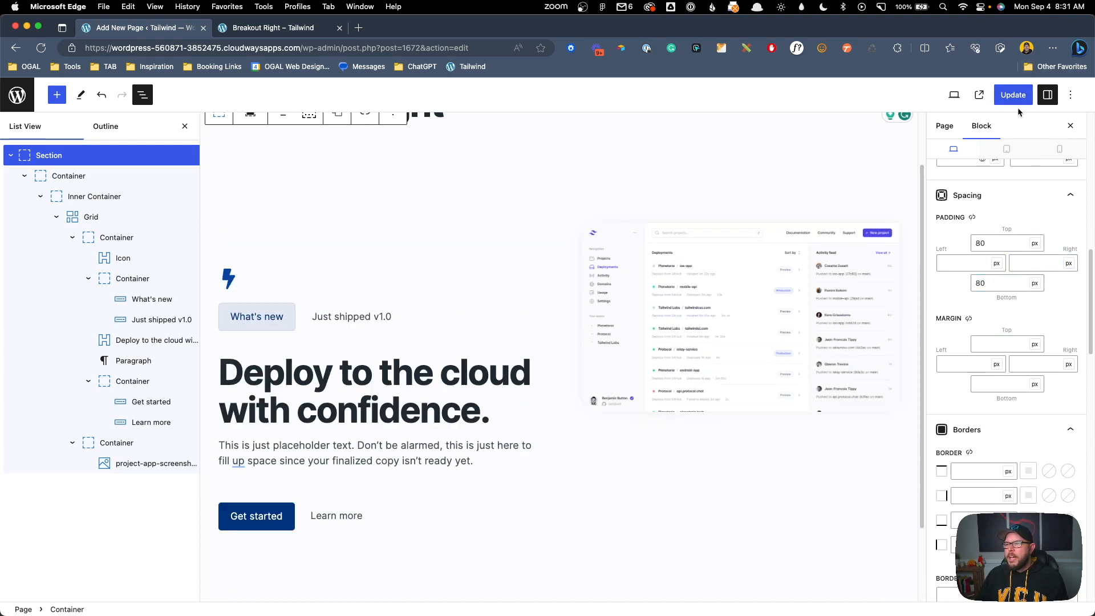
click(288, 27)
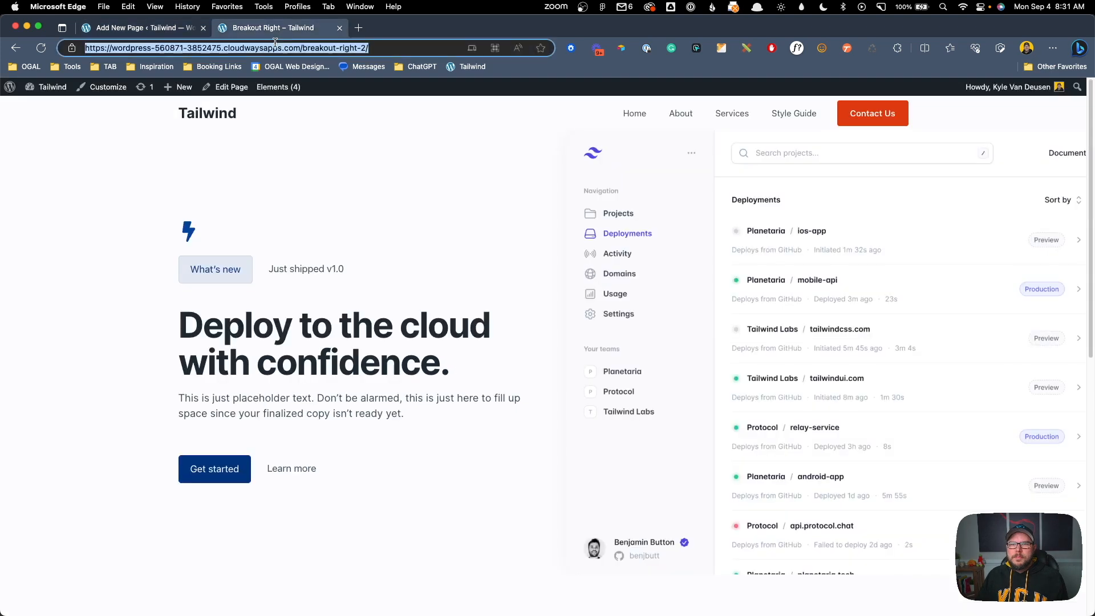
key(super+r)
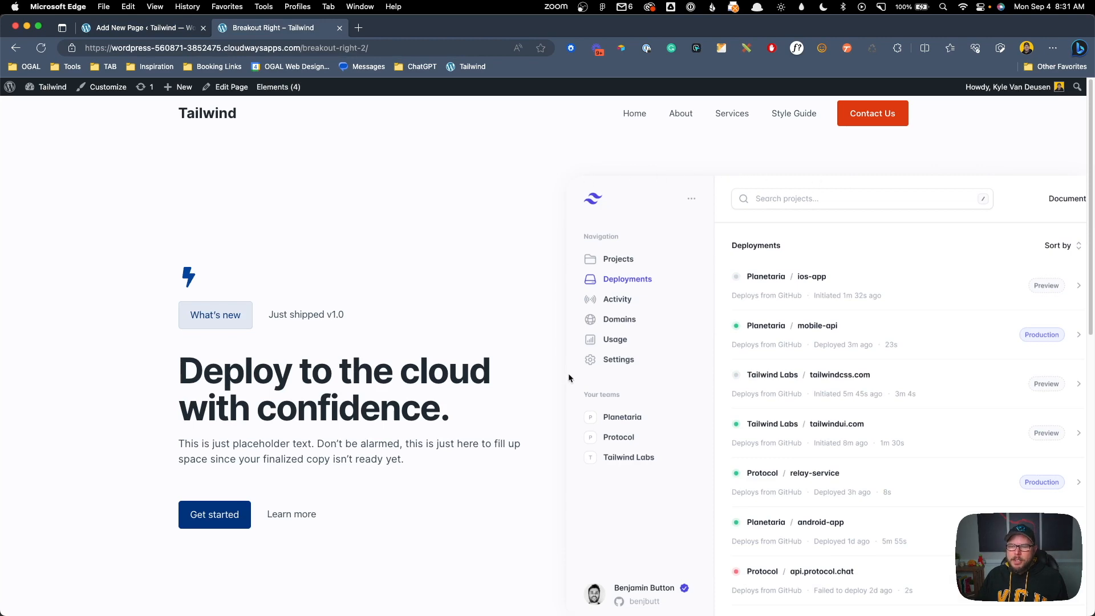
scroll(569, 377, down, 6)
scroll(759, 277, up, 6)
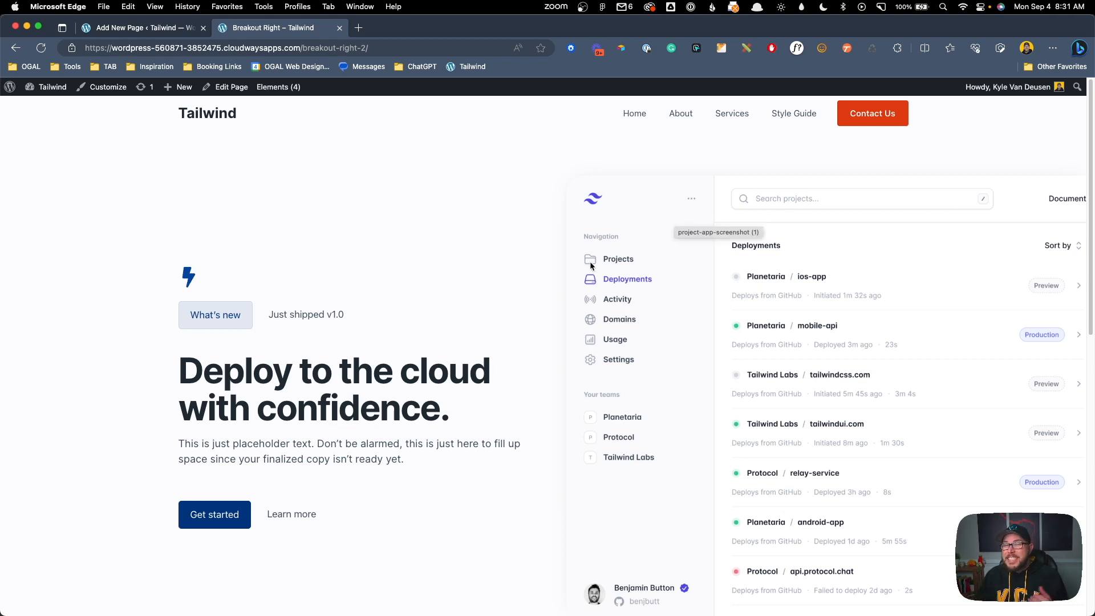
key(ctrl+shift+Tab)
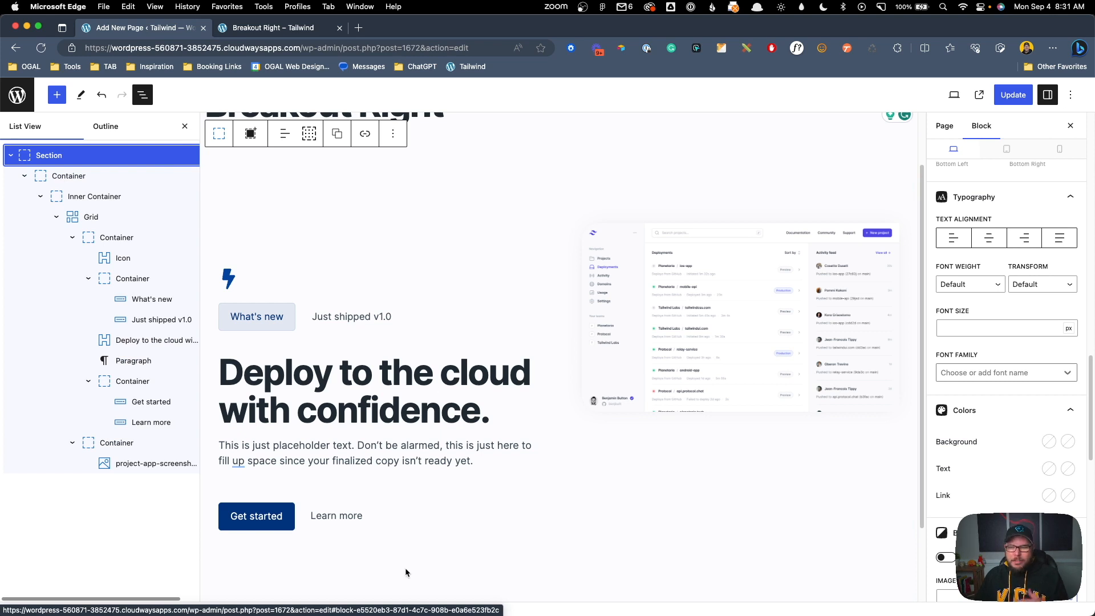
Step: Switch to Figma and draw a vertical line about 607 px long on an empty part of the canvas
click(401, 599)
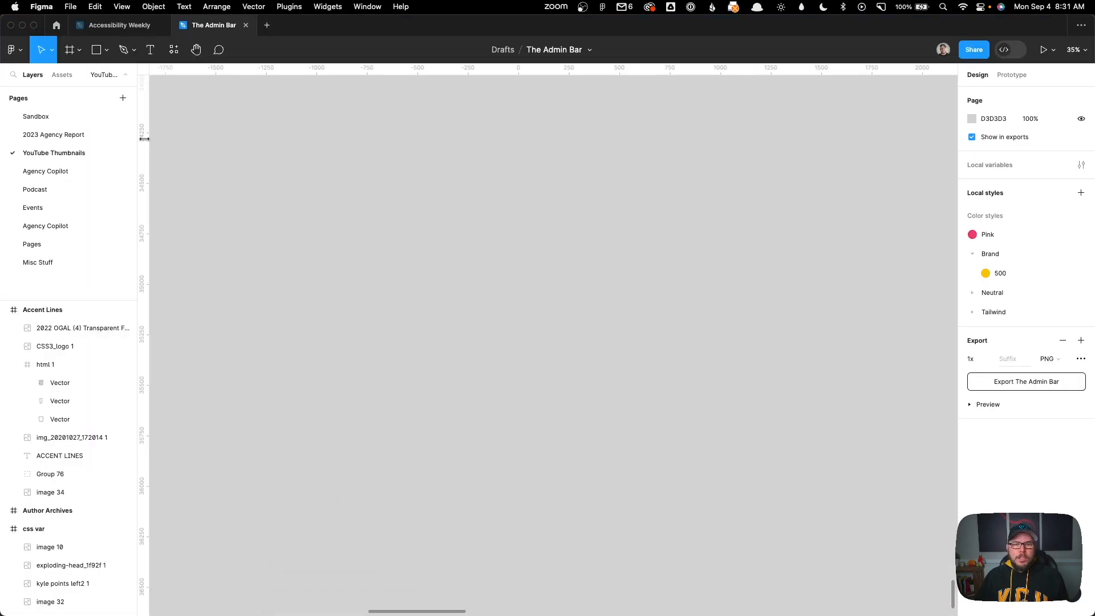
click(107, 49)
click(86, 90)
drag(508, 253, 523, 377)
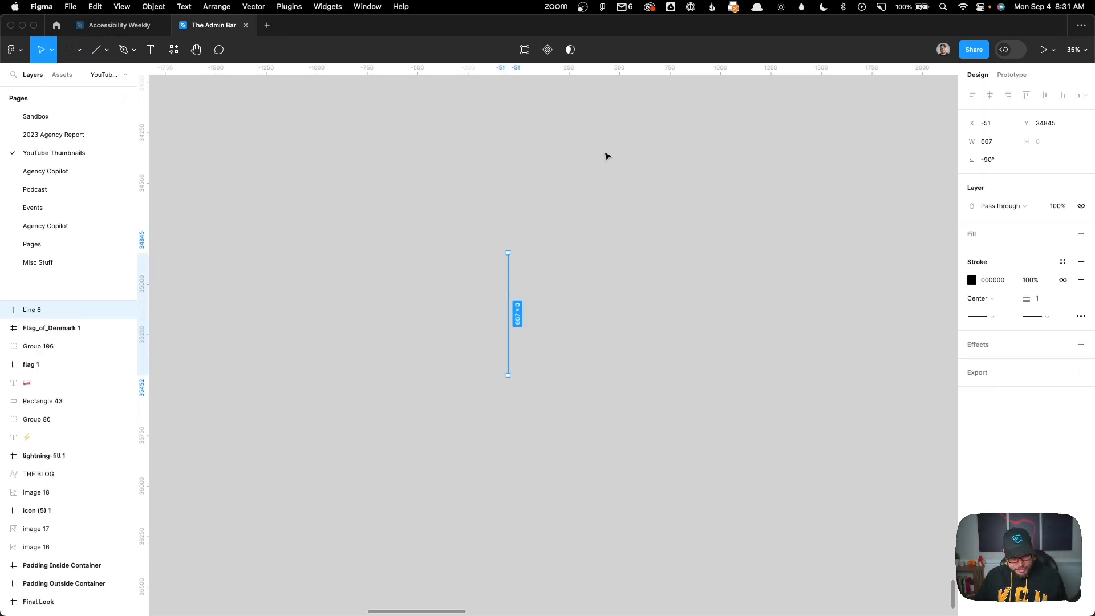
Step: Duplicate the vertical line in place and rotate the copy to 180° so the two lines form a centred cross
key(super+d)
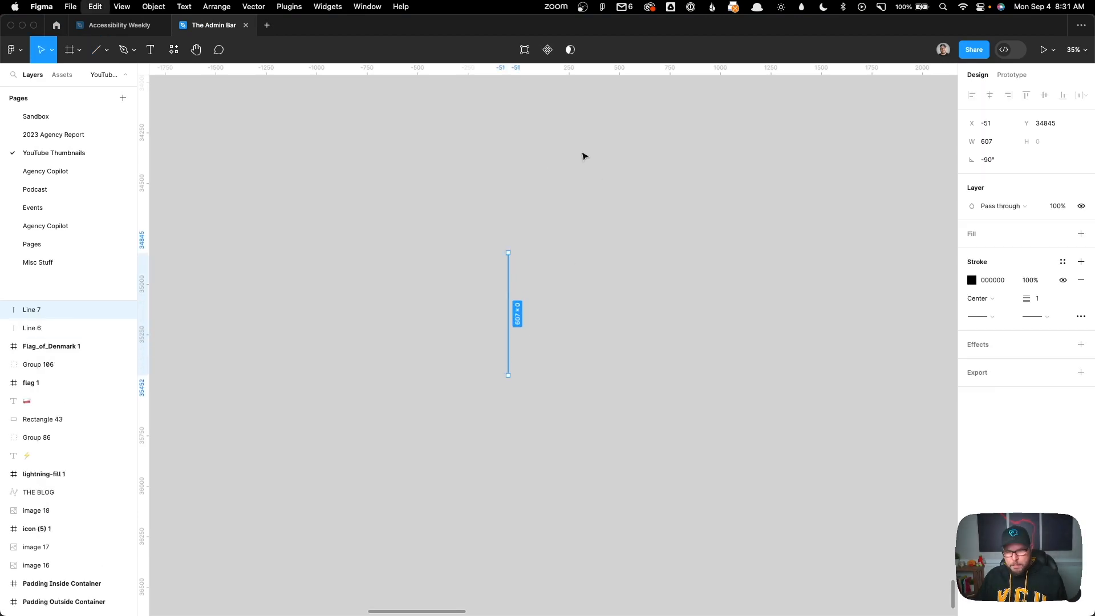
drag(506, 245, 587, 310)
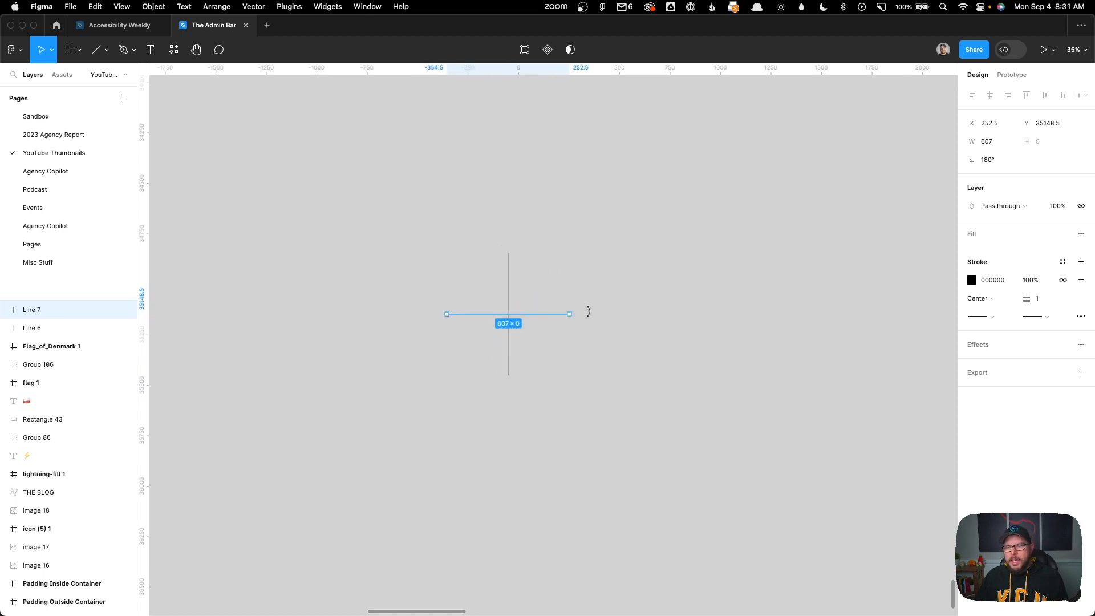
click(638, 466)
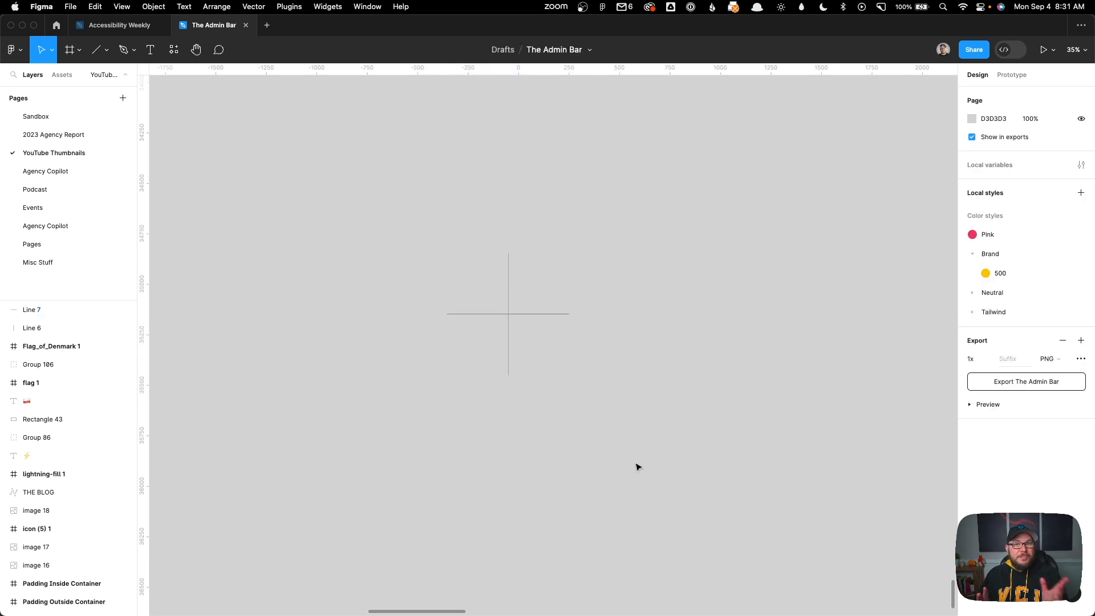
Step: Select both crossing lines and group them
drag(638, 469, 477, 269)
key(super+g)
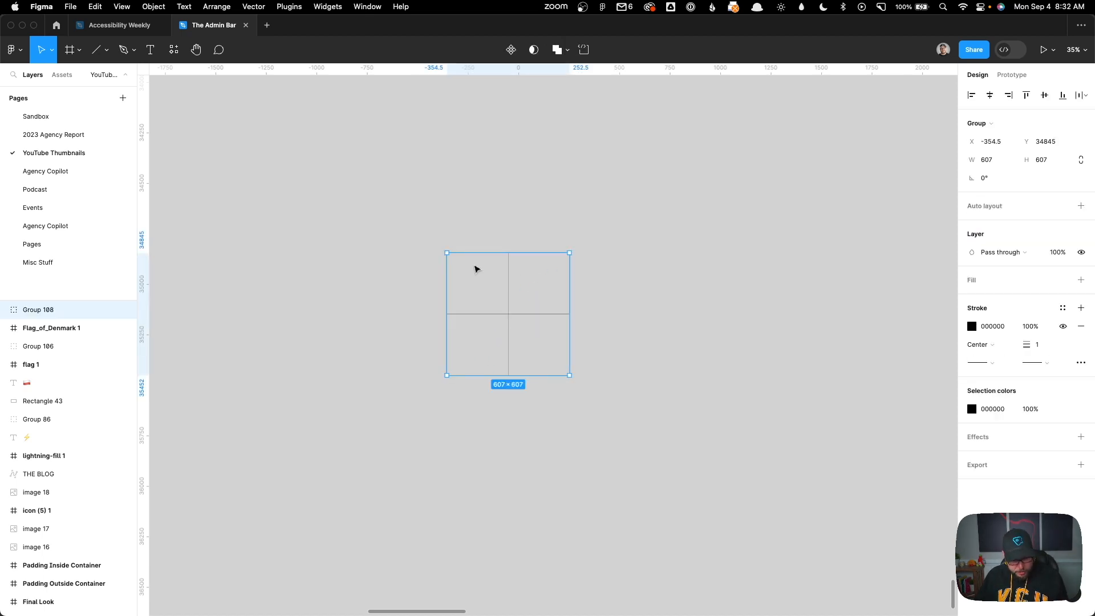
key(super+g)
Step: Export the grouped cross as an SVG named background-pattern to the Downloads folder
click(973, 464)
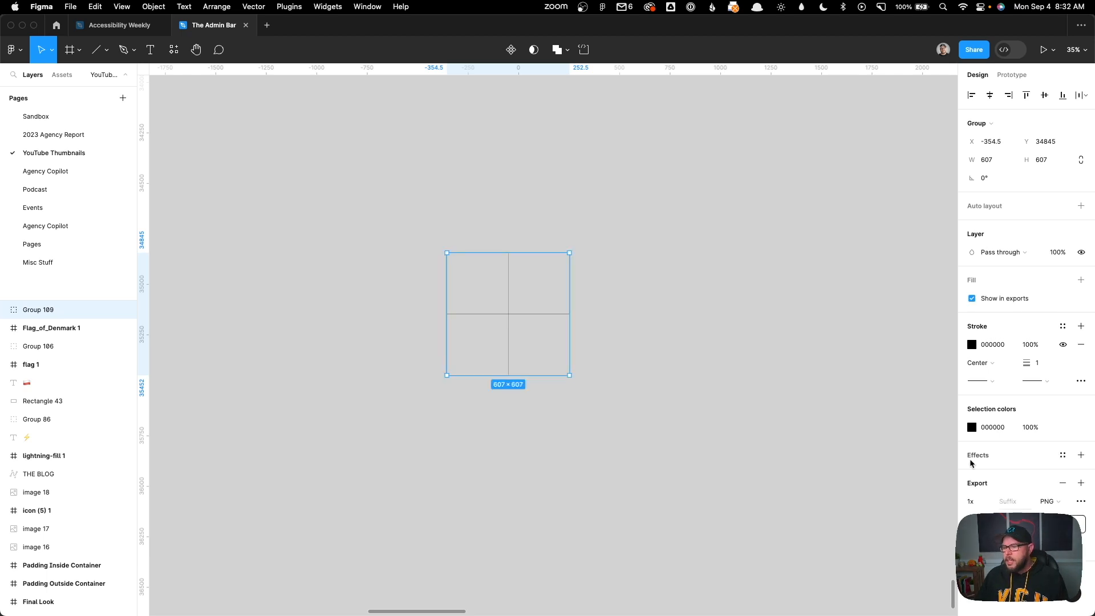
click(1044, 502)
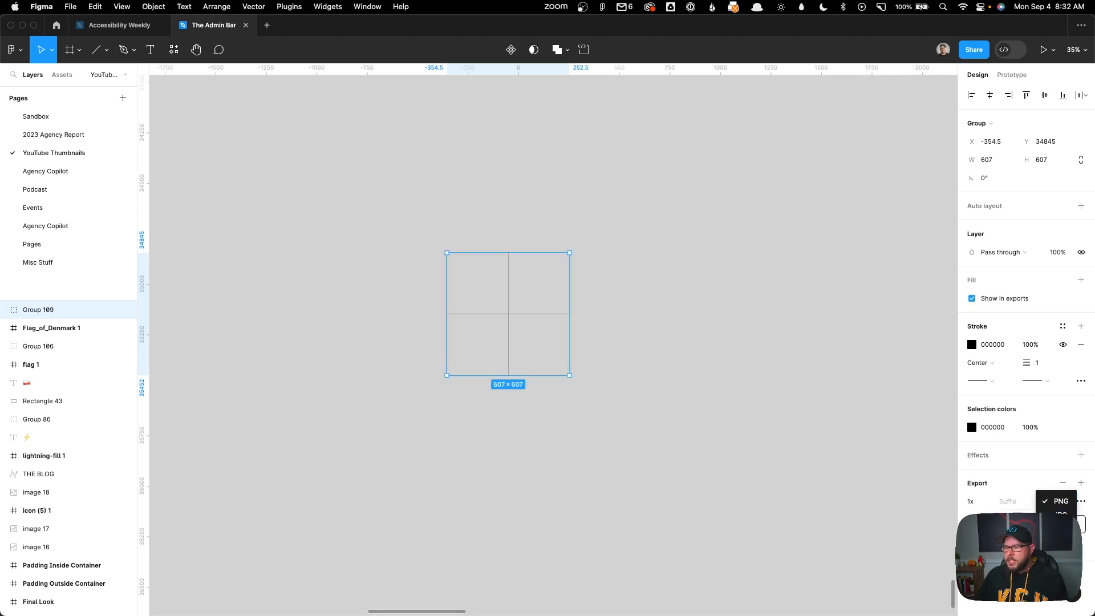
click(1061, 528)
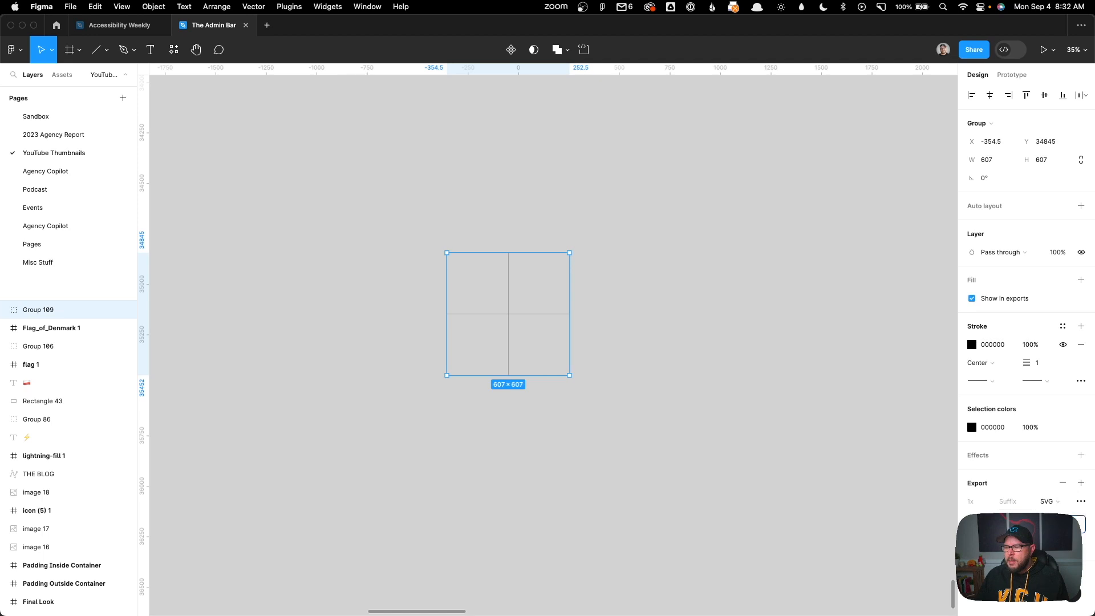
click(1060, 523)
text(background-pattern)
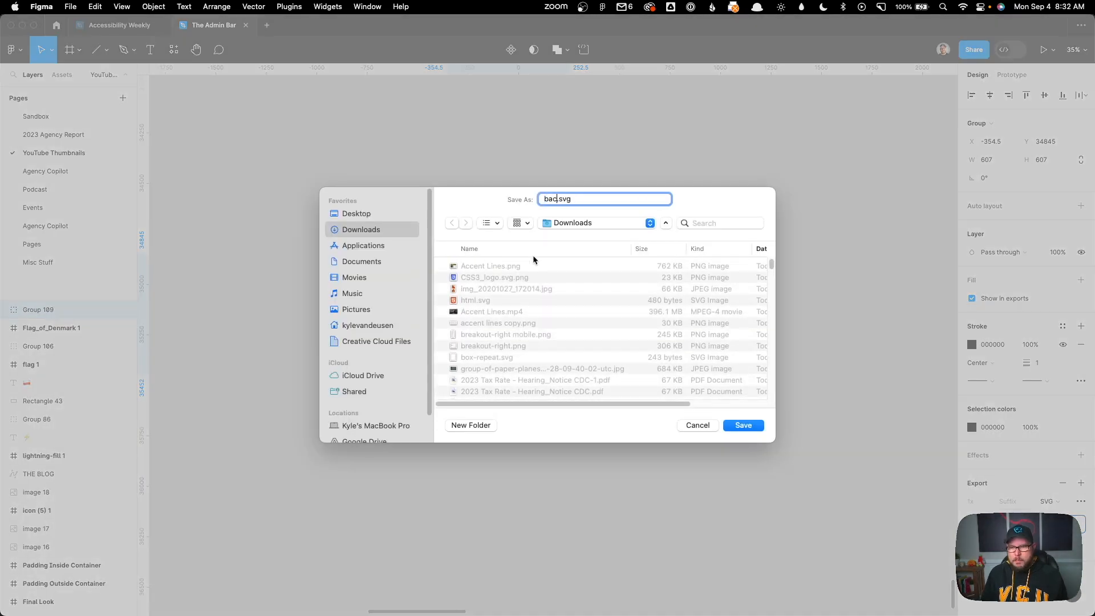
key(Return)
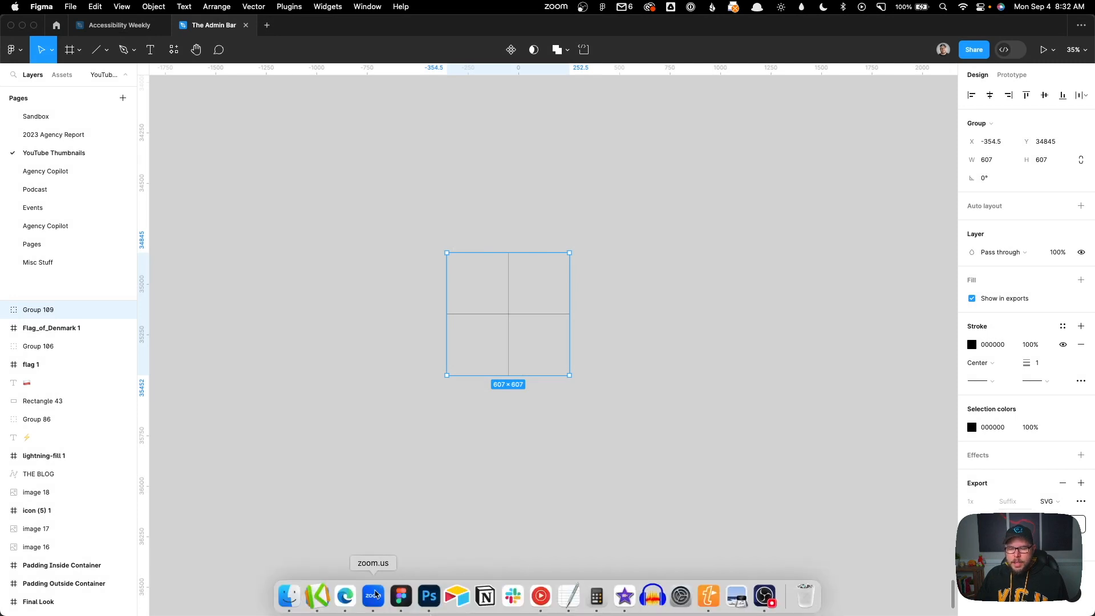
Step: Switch back to the page editor in Edge and upload background-pattern.svg from Downloads for the Section's background image
click(345, 596)
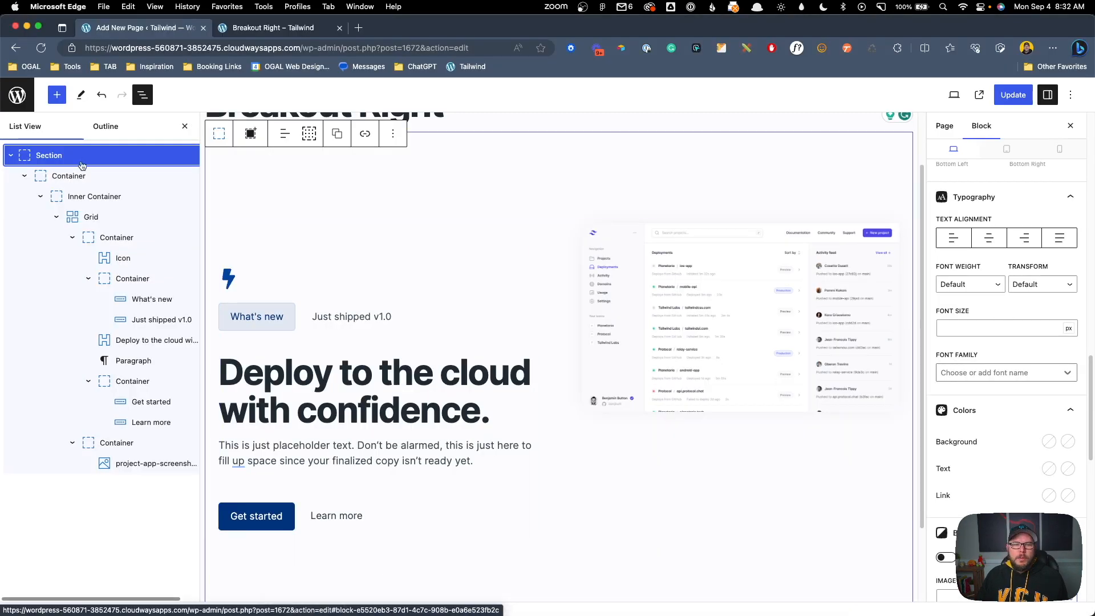
scroll(1006, 308, down, 5)
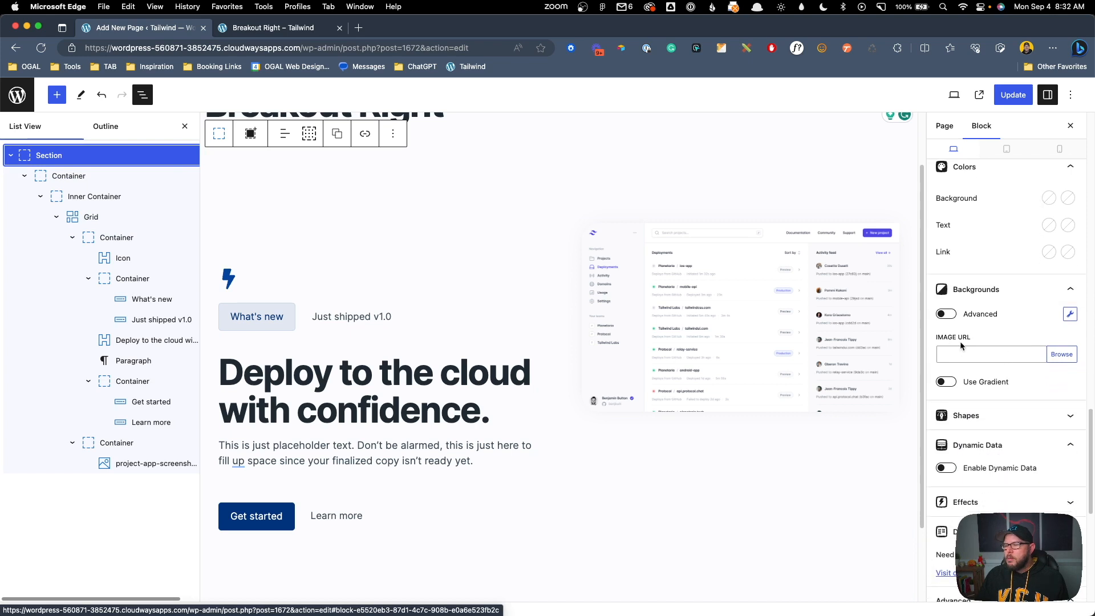
click(1062, 354)
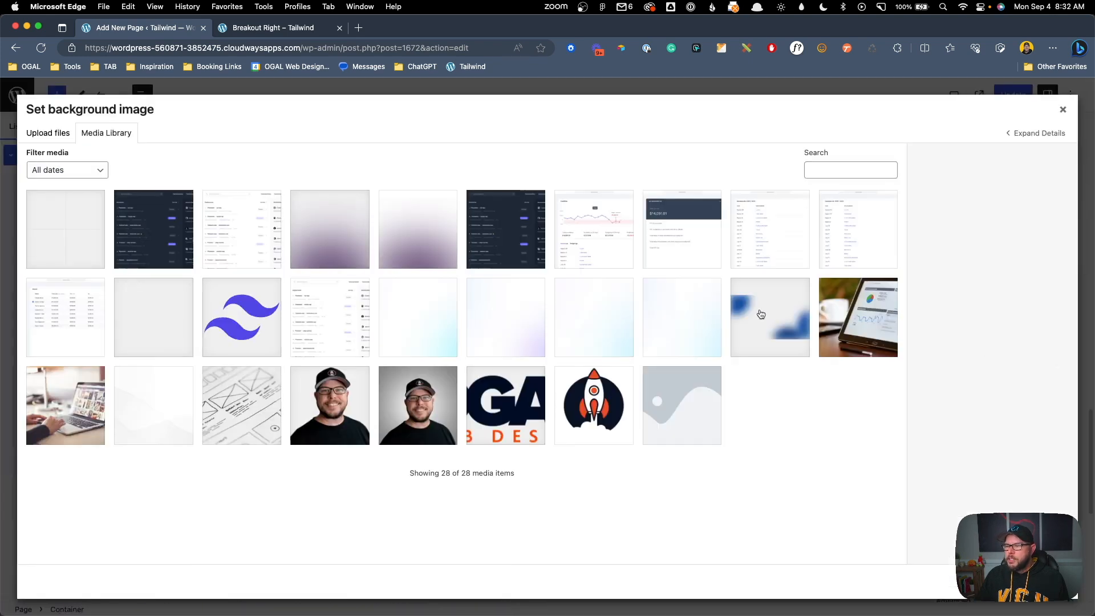
click(51, 133)
click(535, 334)
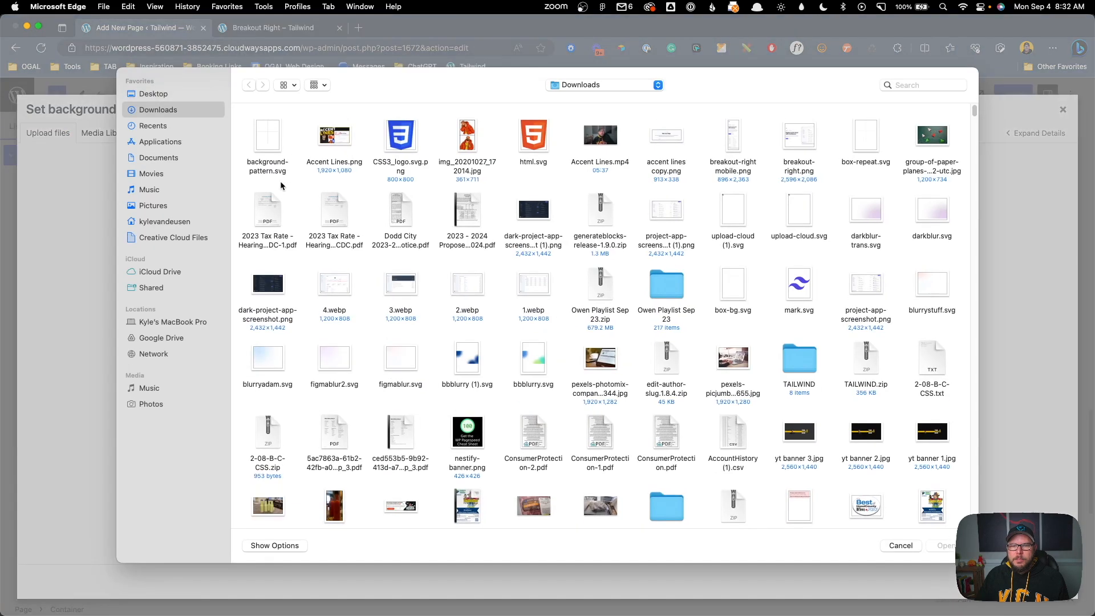
click(275, 144)
double_click(275, 141)
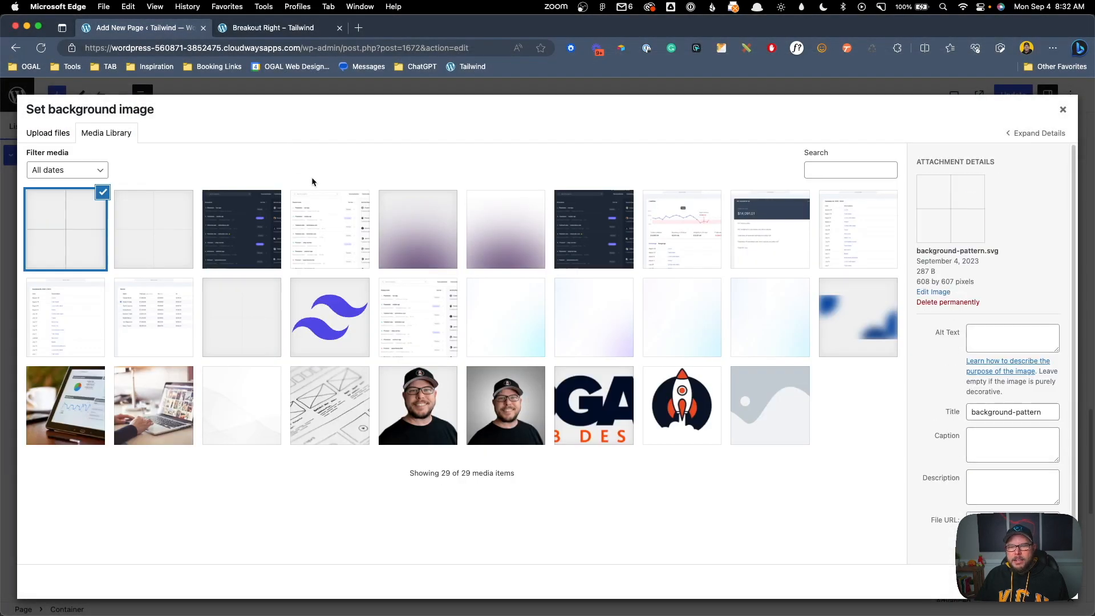
Step: Insert background-pattern.svg as the Section's background image, sized 150px and set to repeat
click(1039, 581)
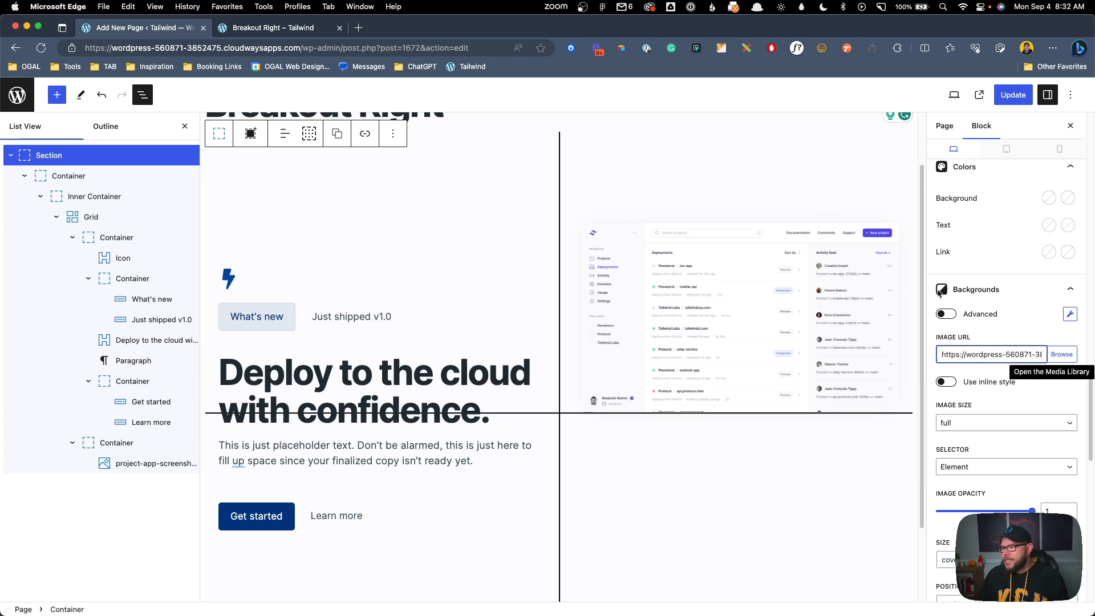
scroll(969, 370, down, 5)
double_click(969, 371)
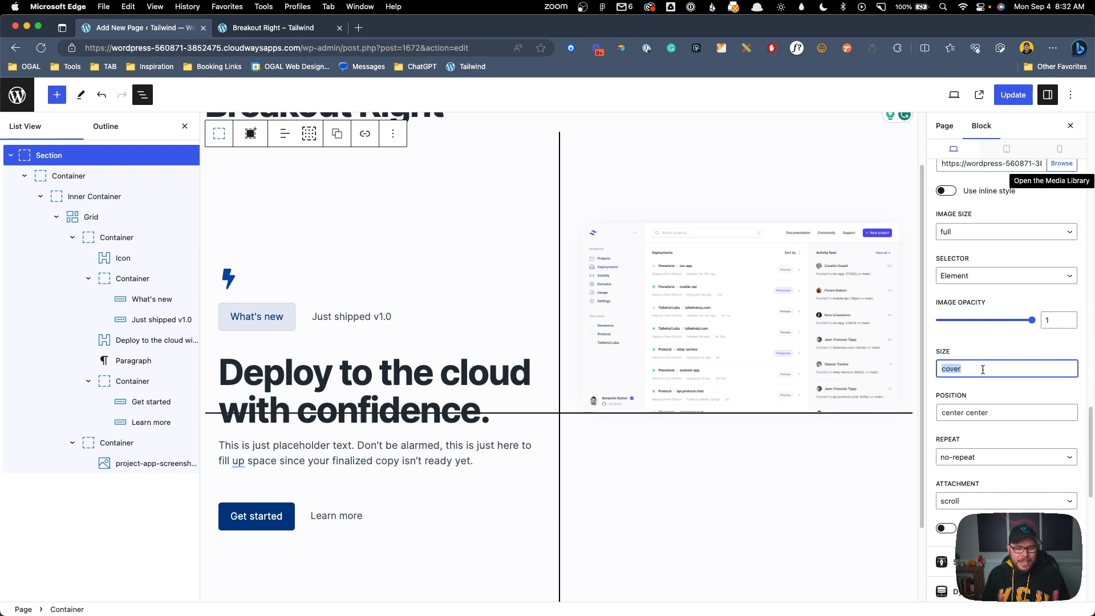
text(150px)
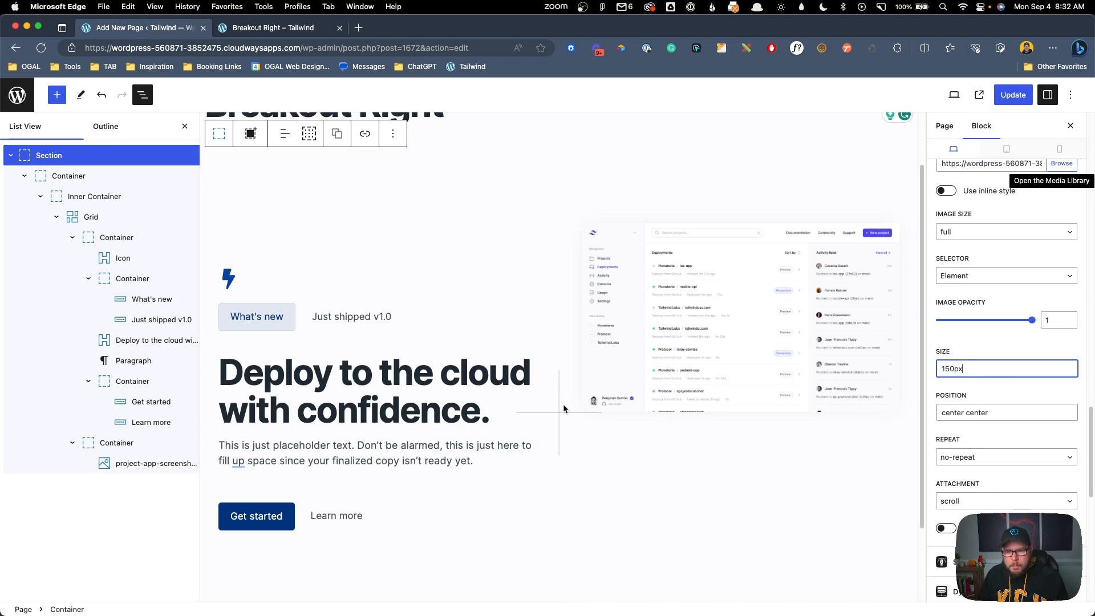
click(982, 457)
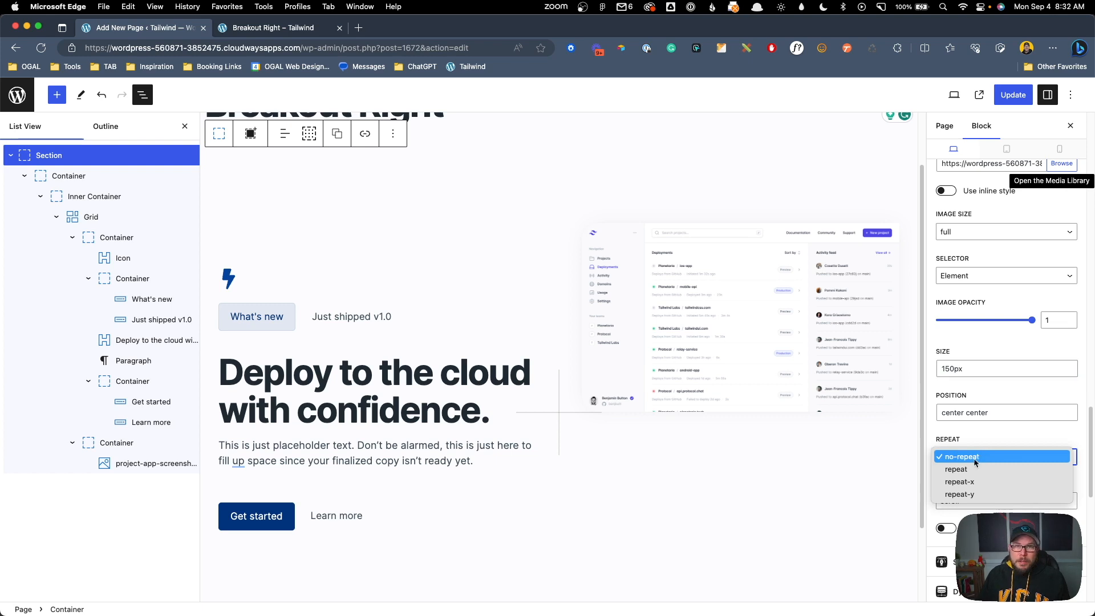
click(976, 468)
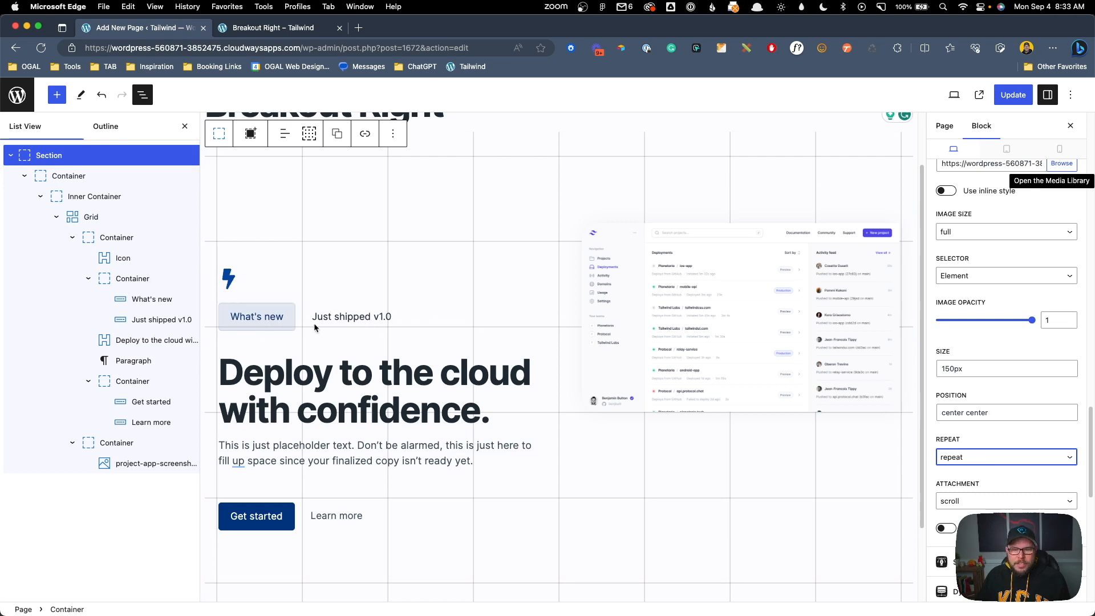
Step: Set the z-index of the Container directly inside the Section to 2
click(63, 176)
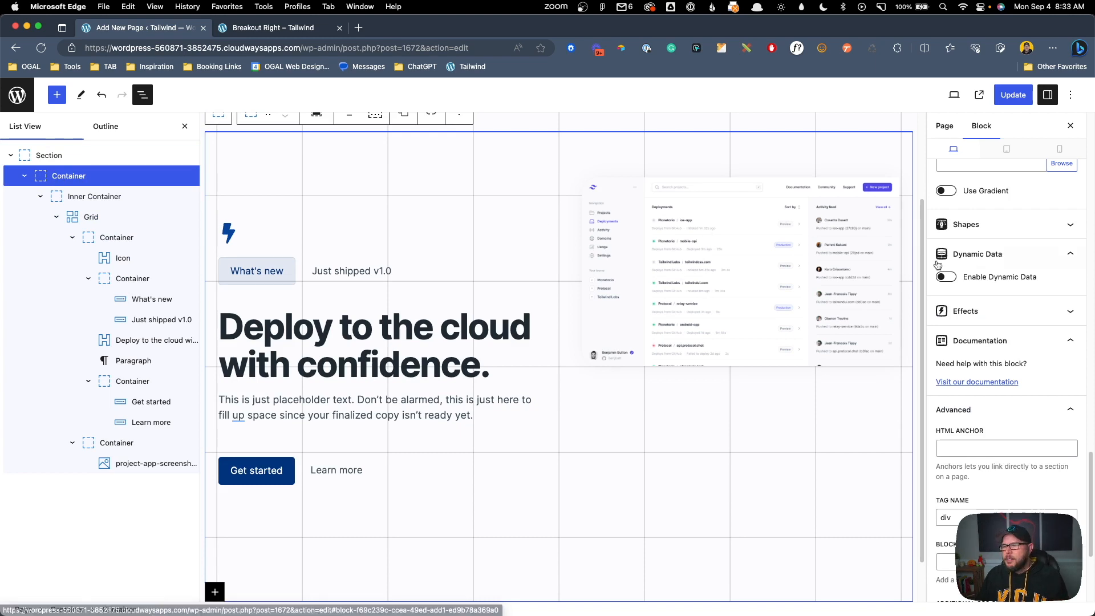
scroll(972, 290, up, 15)
scroll(972, 289, up, 15)
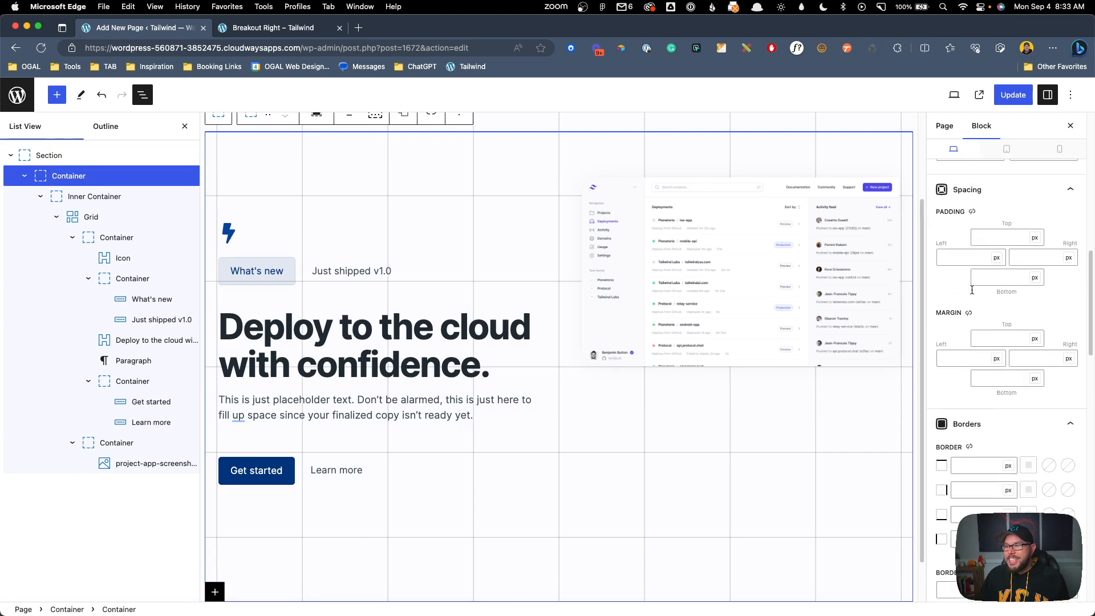
scroll(972, 293, up, 3)
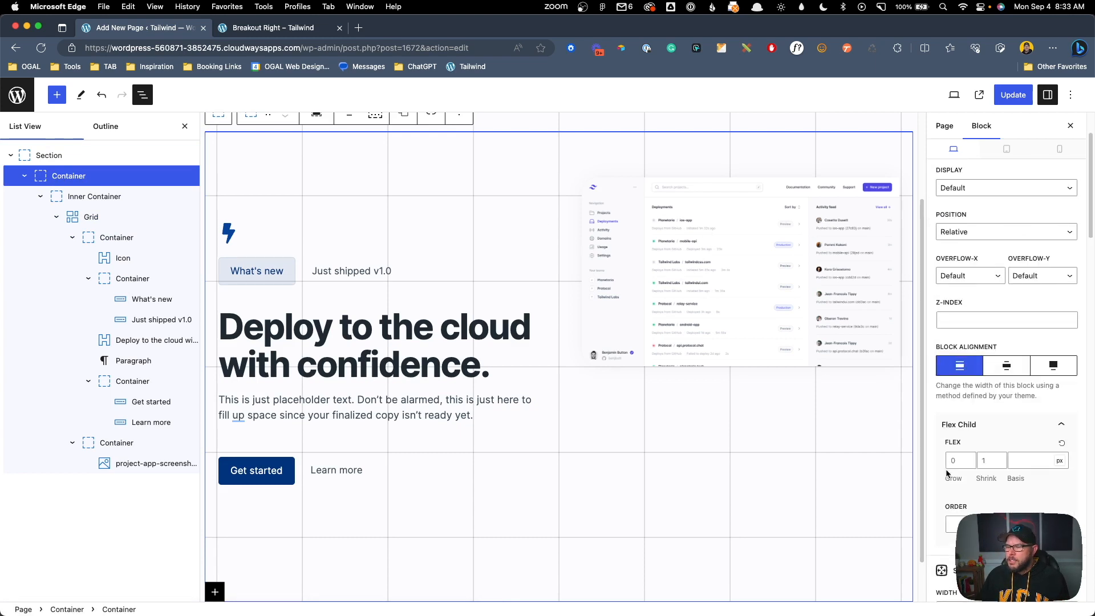
click(970, 320)
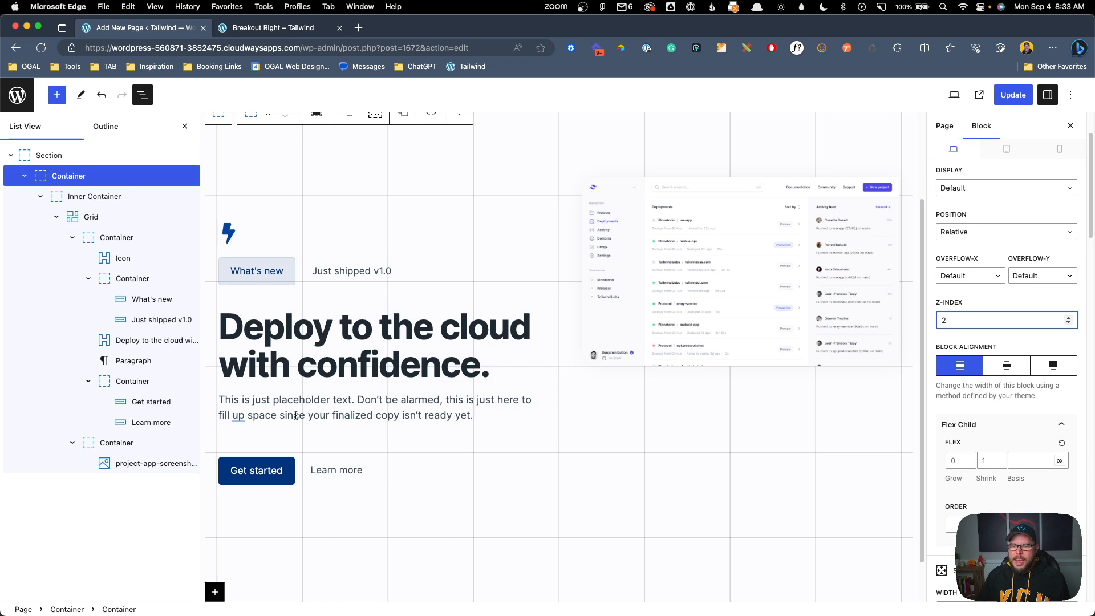
Step: Enable a gradient on the Section's background and set the gradient's selector to Pseudo Element
click(57, 155)
scroll(894, 389, down, 2)
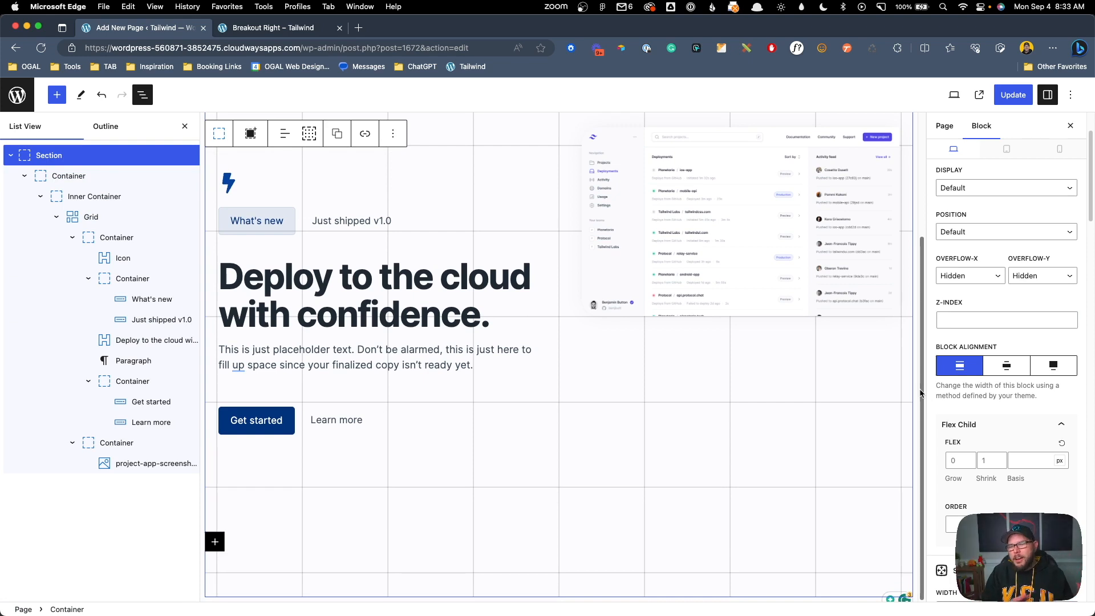
scroll(981, 393, down, 10)
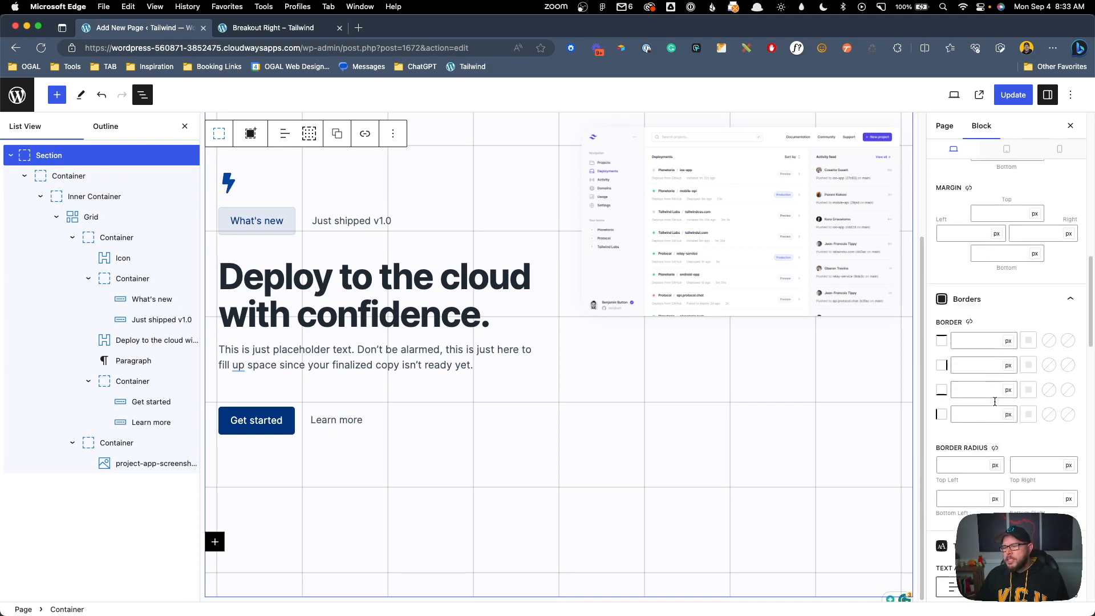
scroll(995, 402, down, 15)
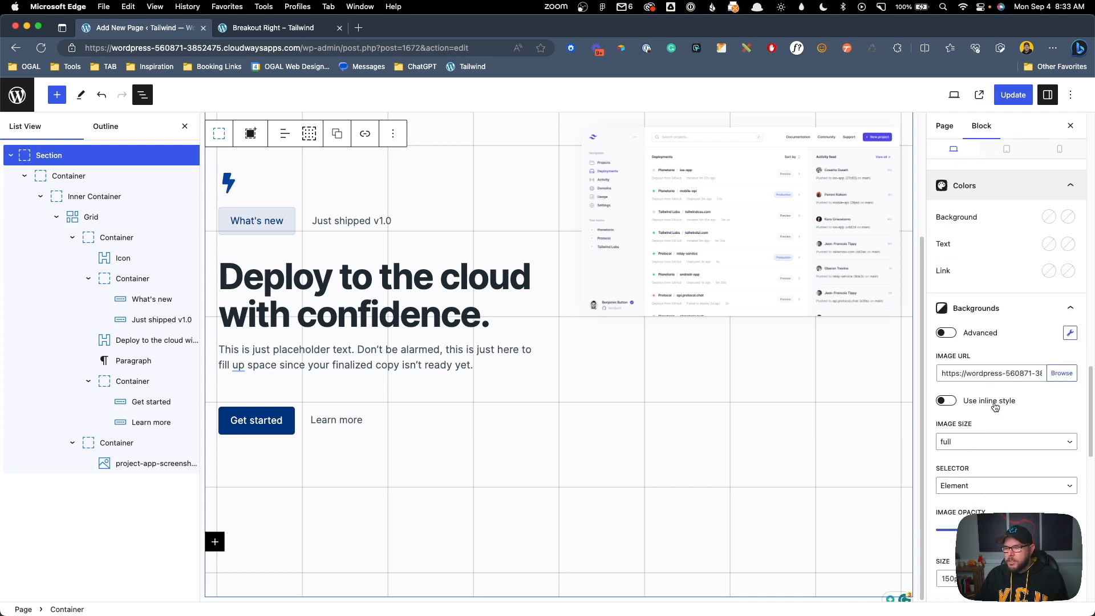
scroll(995, 407, down, 3)
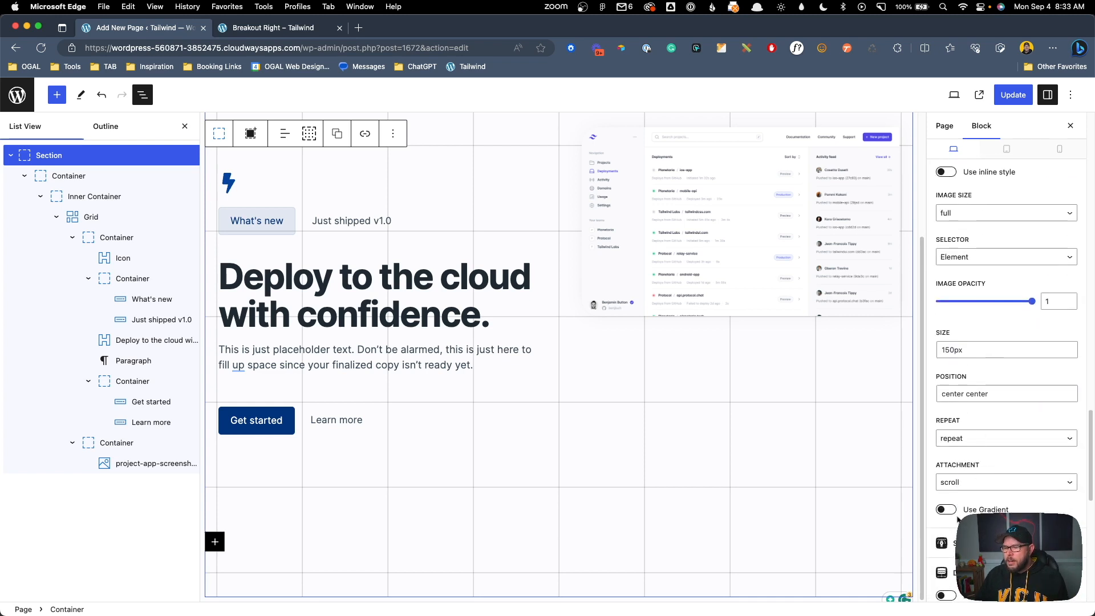
click(947, 510)
scroll(998, 500, down, 8)
click(962, 358)
click(967, 366)
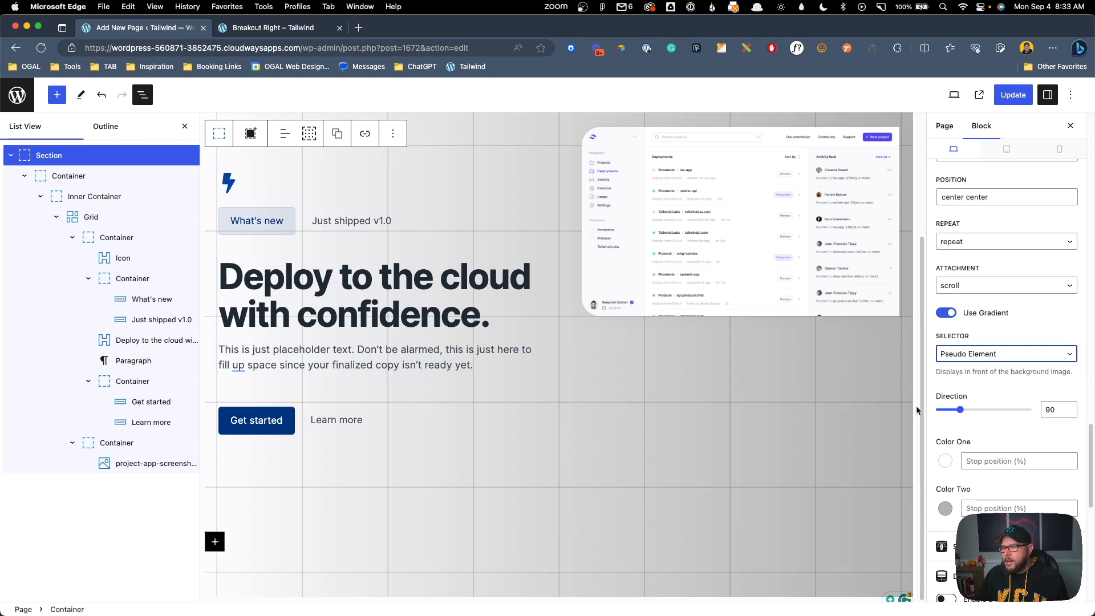
Step: Set the gradient's Color One to the red var(--contrast-alt) and Color Two to the blue var(--primary-alt)
click(945, 461)
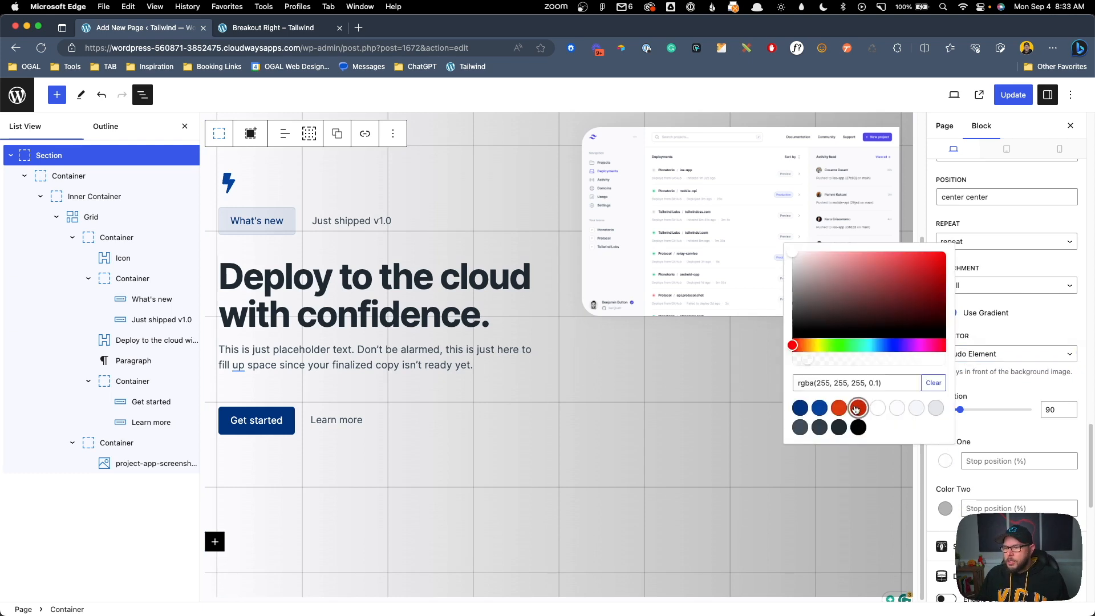
click(856, 409)
click(945, 508)
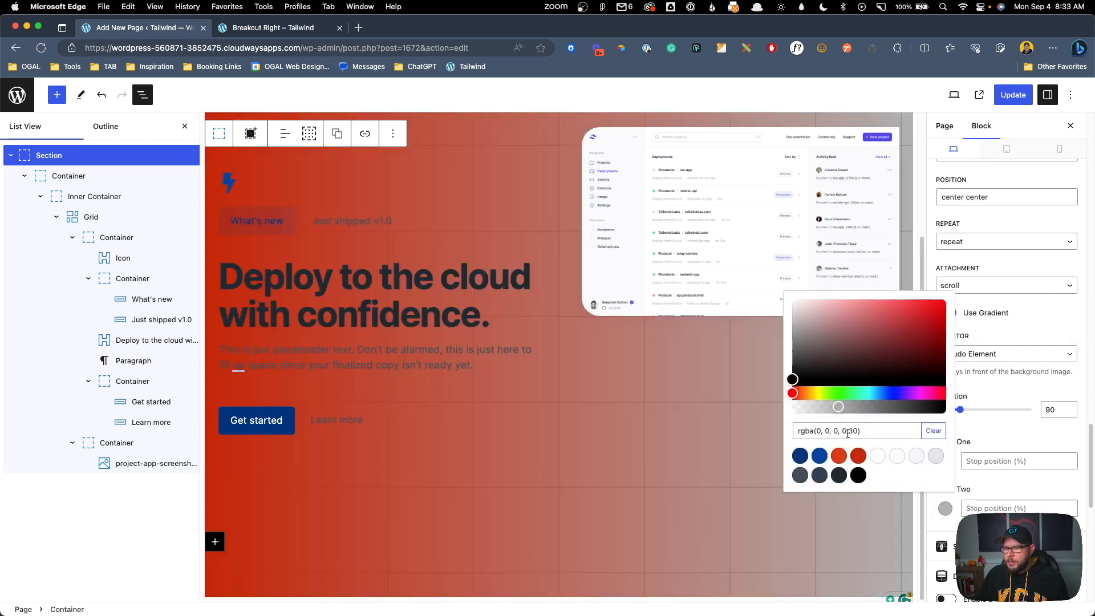
click(818, 456)
click(996, 437)
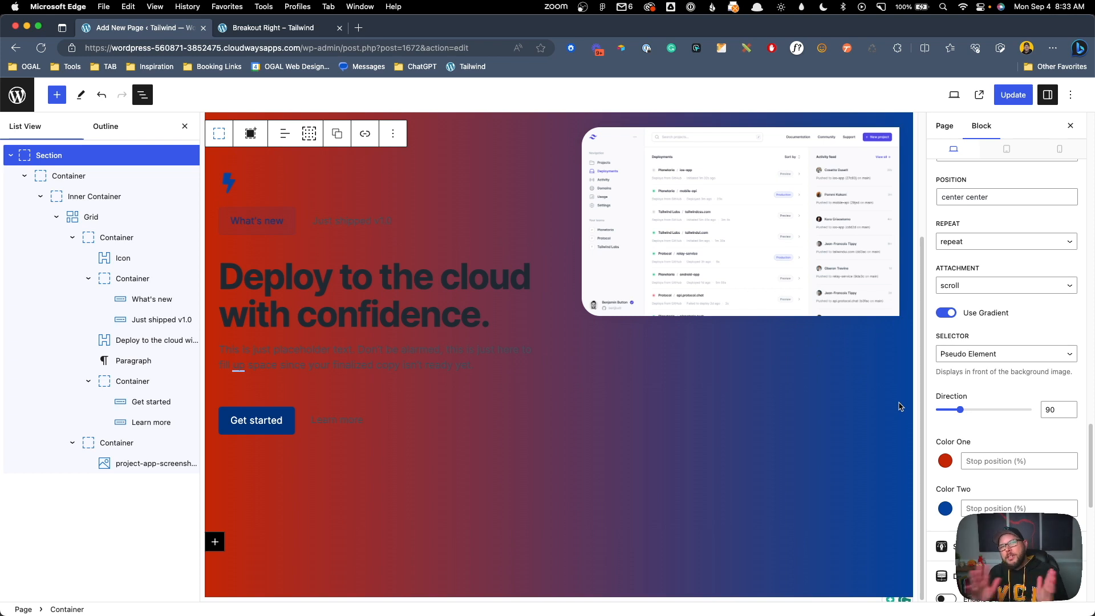
Step: Set both gradient colours to var(--surface-10) and make Color Two mostly transparent so the pattern fades in towards the right
click(945, 461)
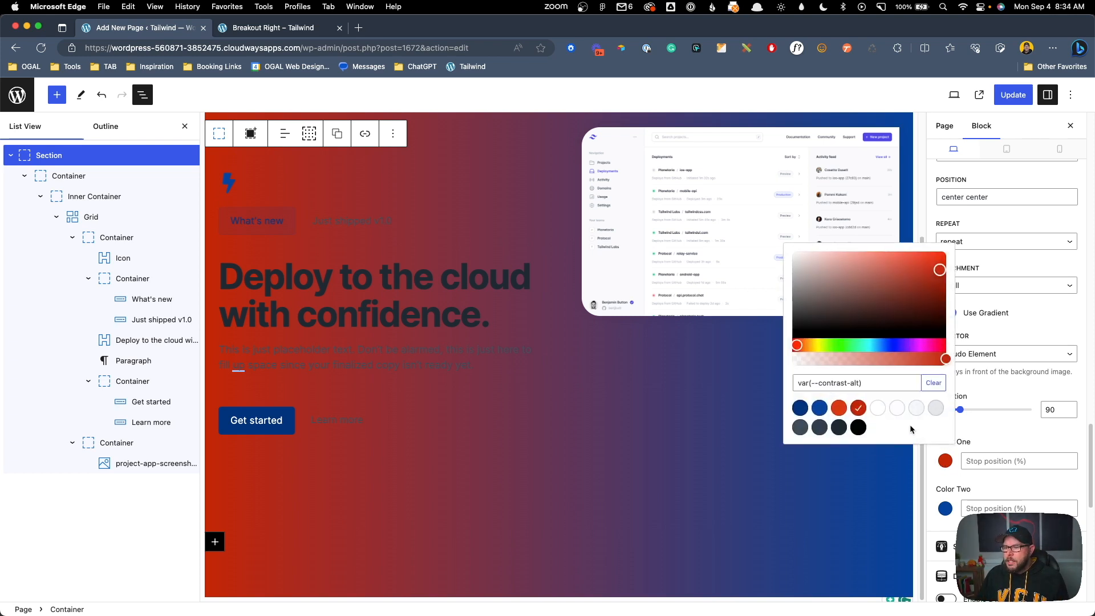
click(897, 408)
click(856, 382)
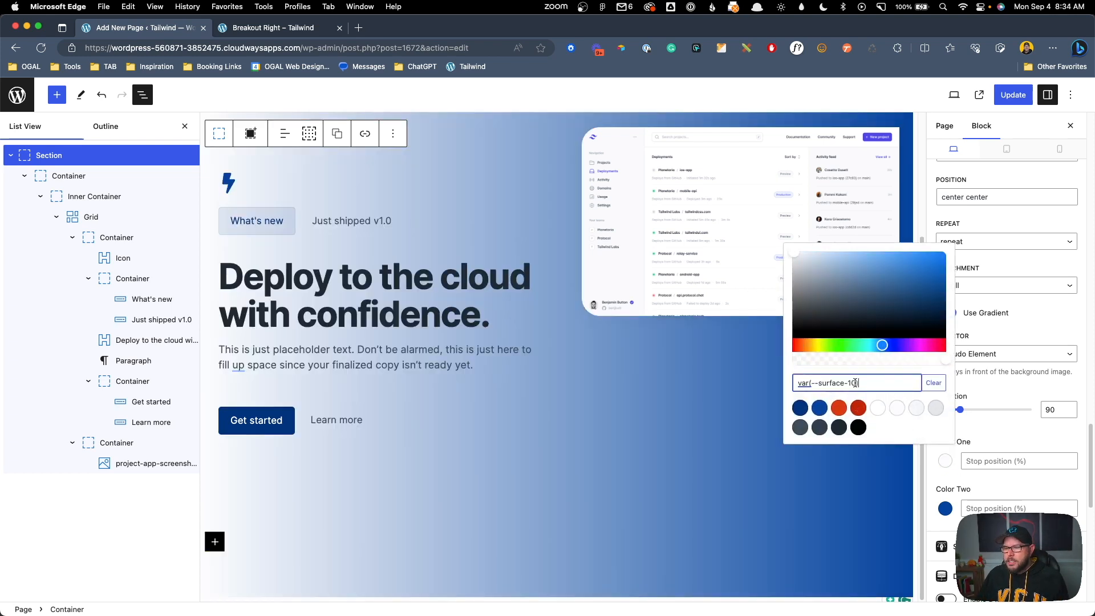
click(945, 508)
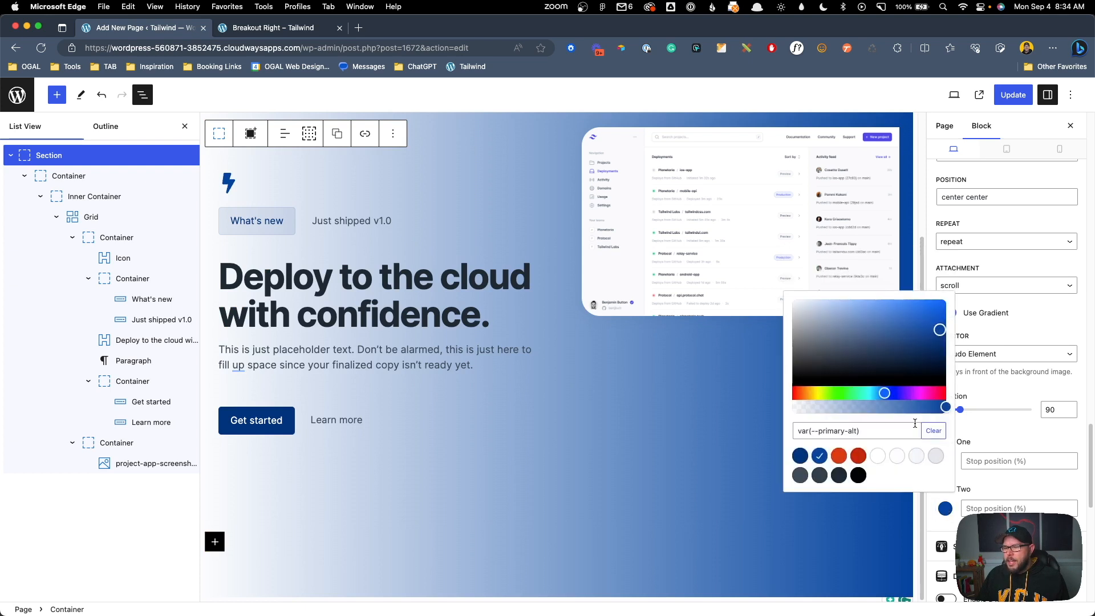
click(897, 455)
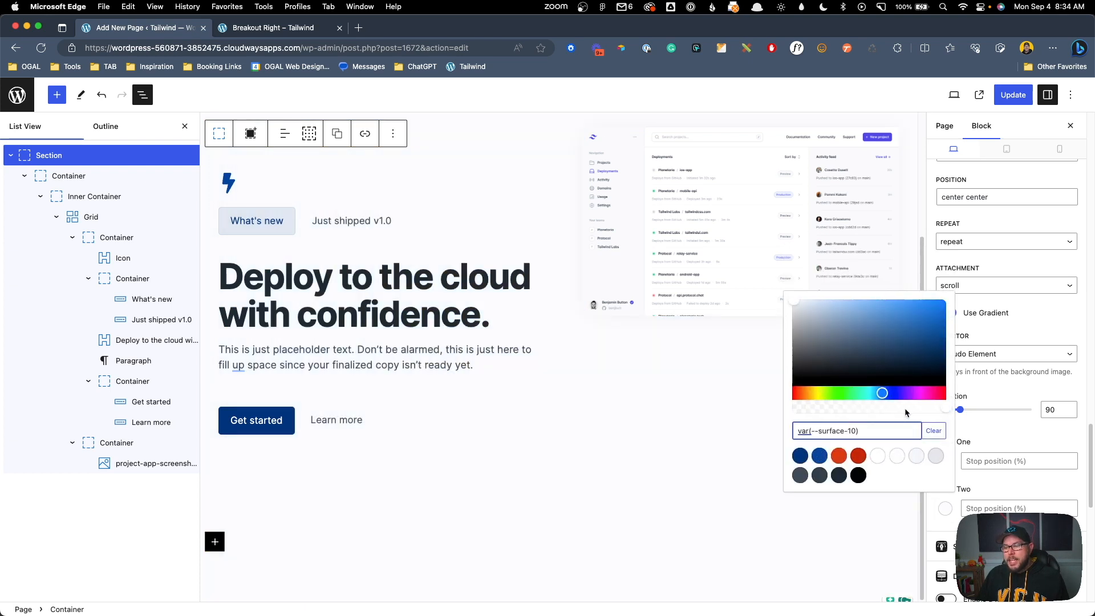
drag(941, 411, 813, 413)
click(674, 440)
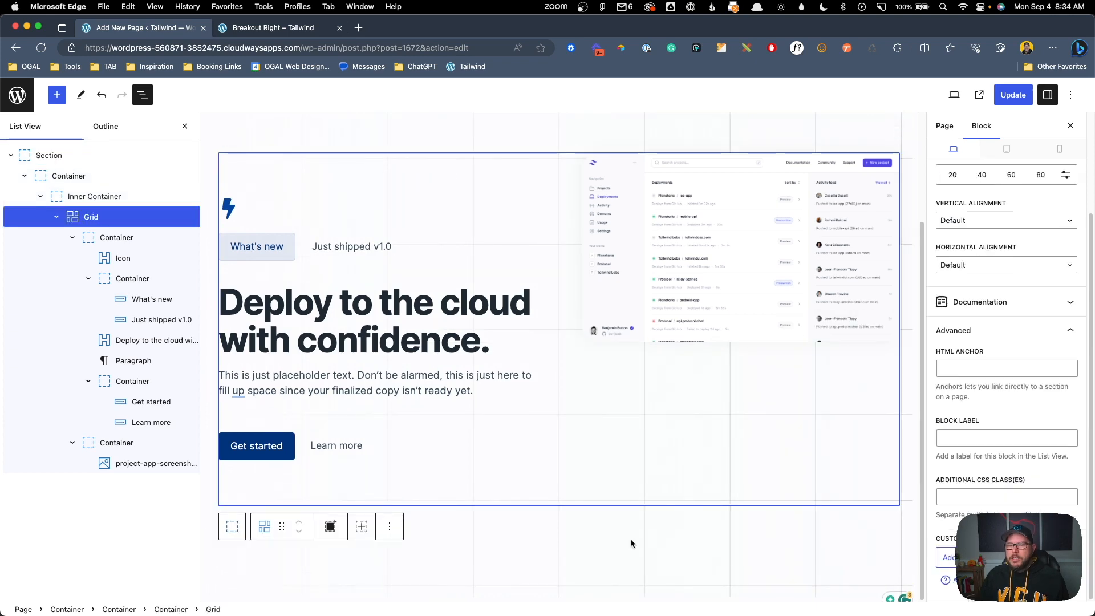
Step: Set the Section's background image selector to Pseudo Element and its image opacity to 0.5, with the block list closed
click(237, 193)
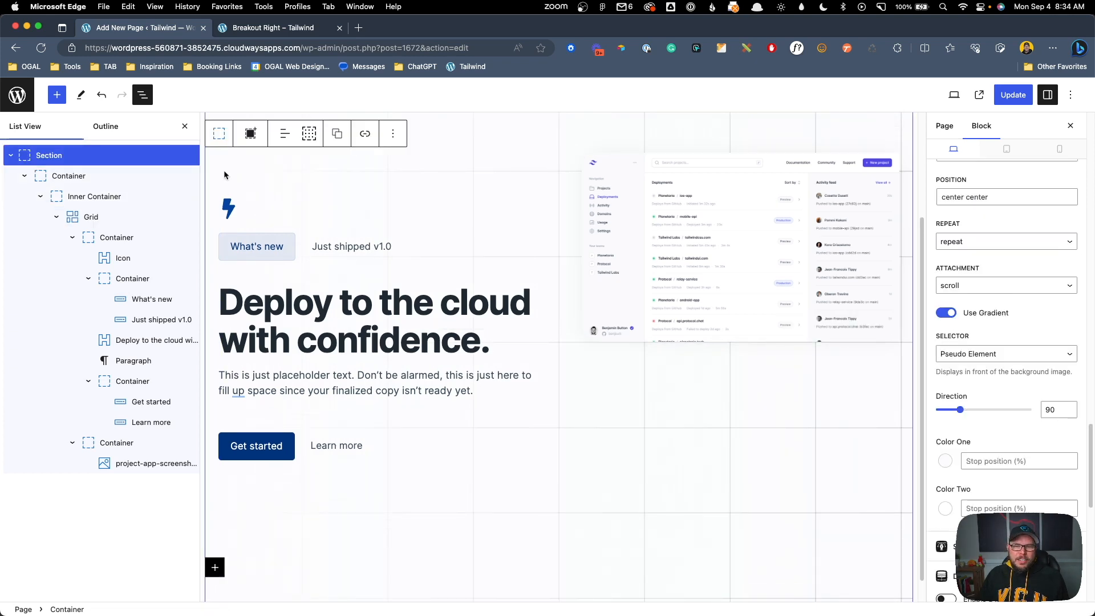
click(184, 126)
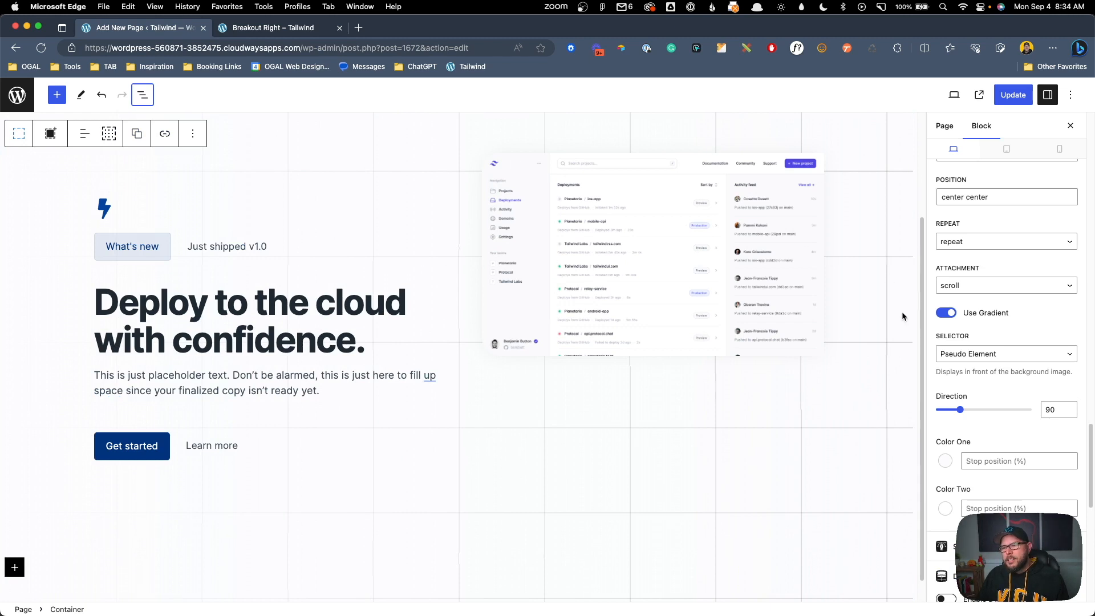
scroll(909, 323, up, 3)
scroll(1000, 314, up, 3)
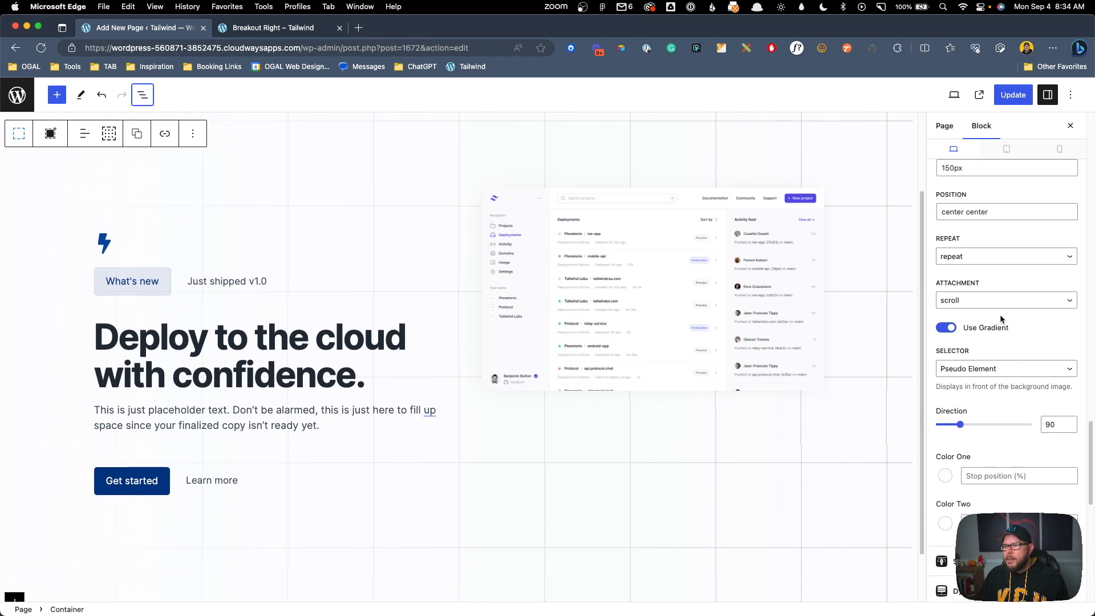
scroll(1005, 317, up, 8)
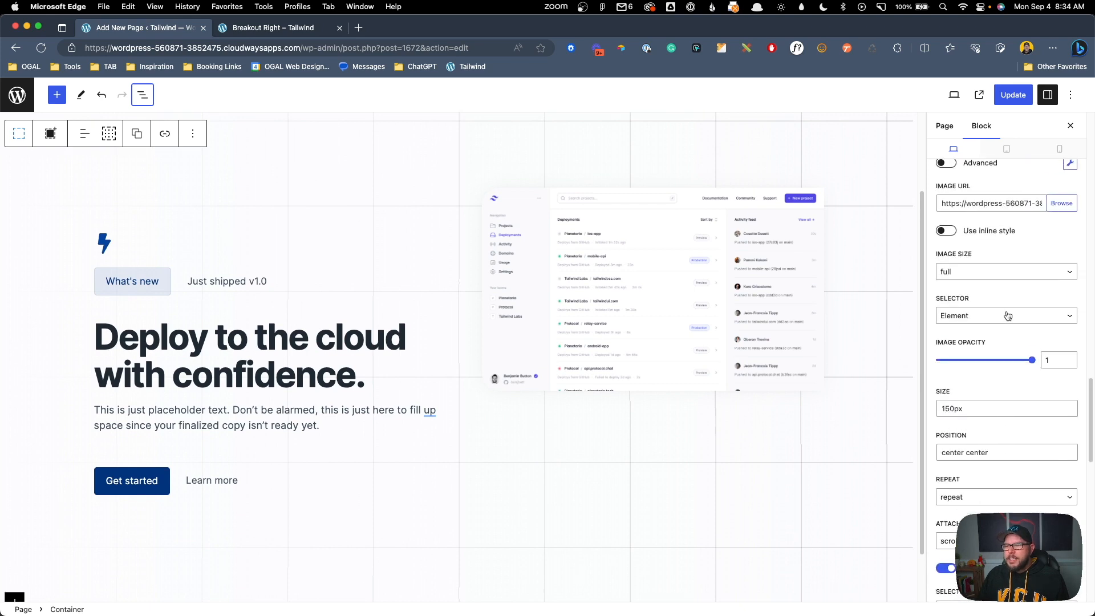
drag(1021, 359, 962, 374)
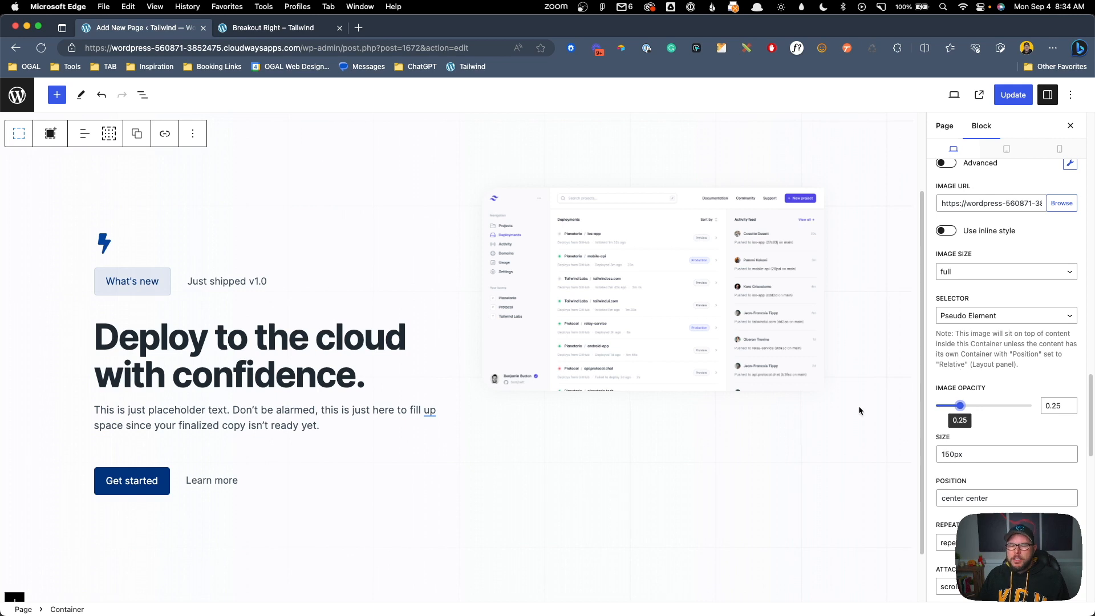
drag(961, 406, 984, 407)
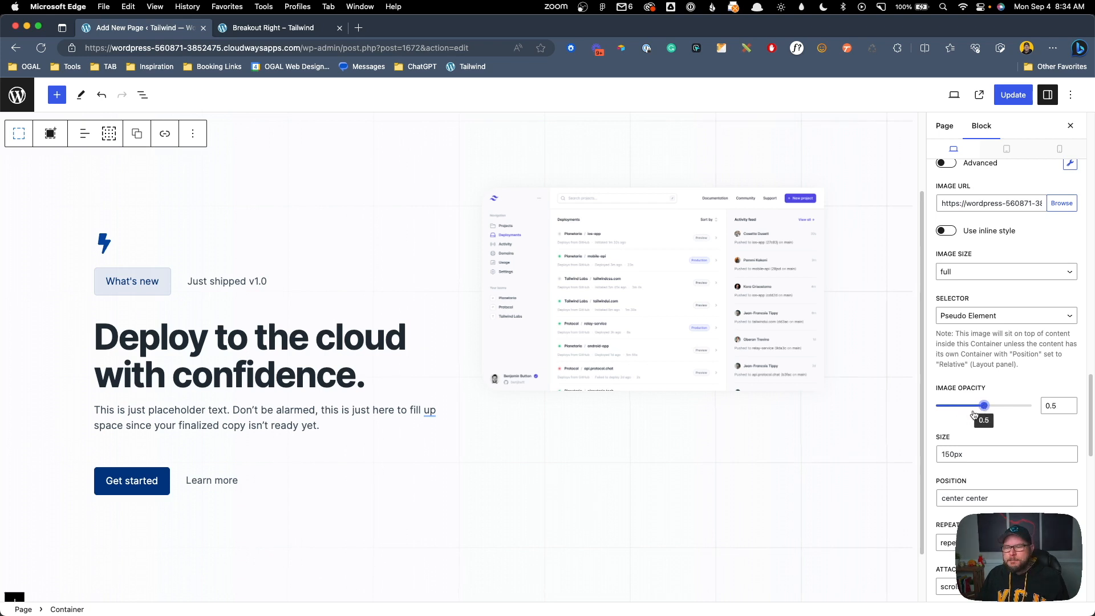
Step: Update the page and reload the live Breakout Right page to check the fading line pattern behind the whole section
click(1004, 105)
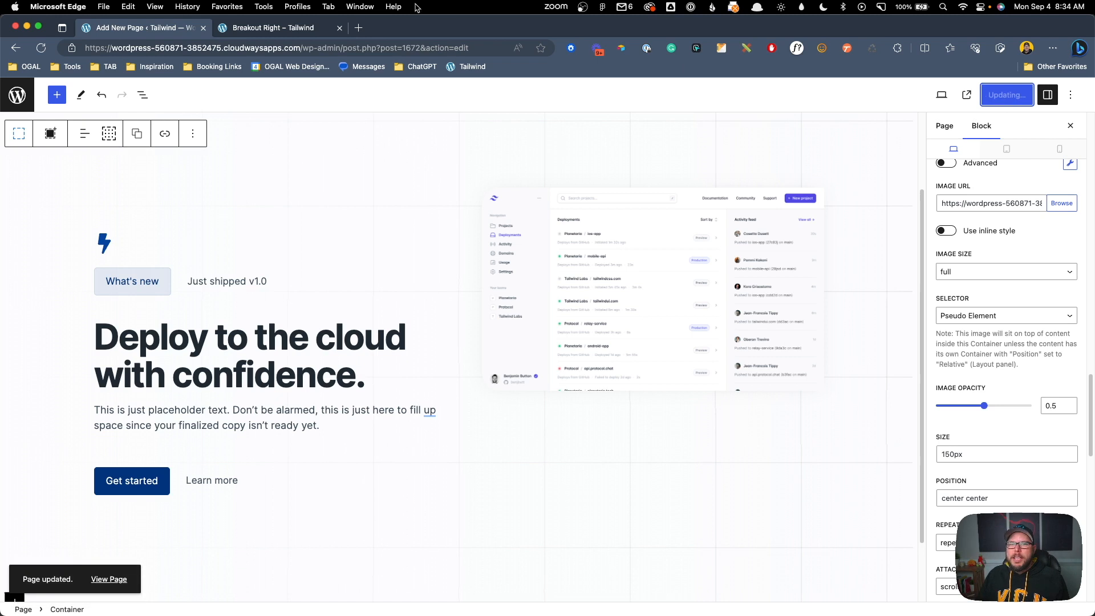
click(275, 26)
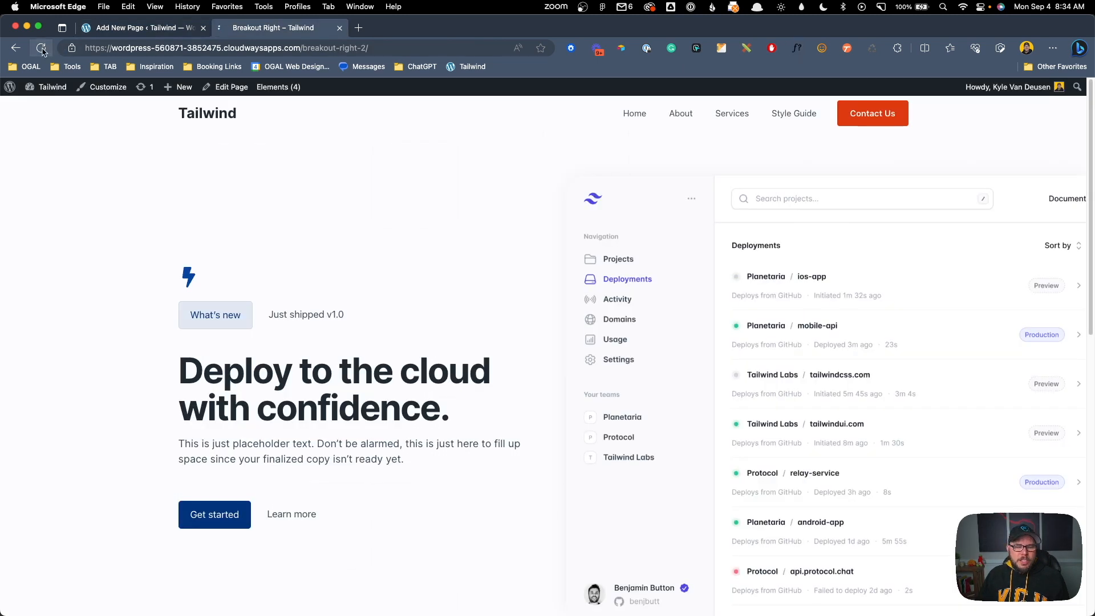
click(41, 48)
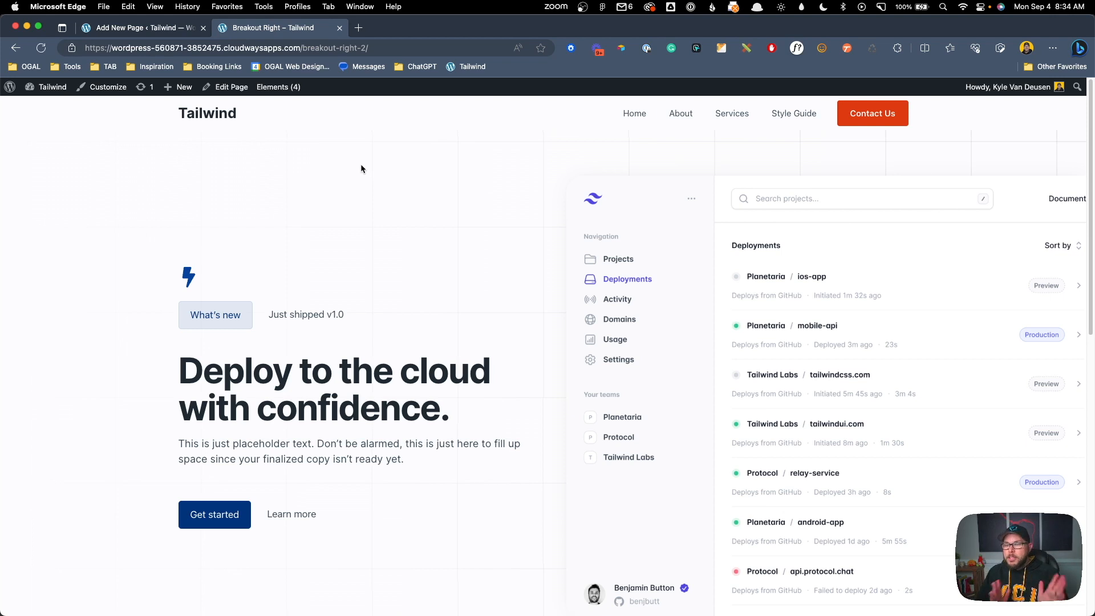
scroll(369, 178, down, 2)
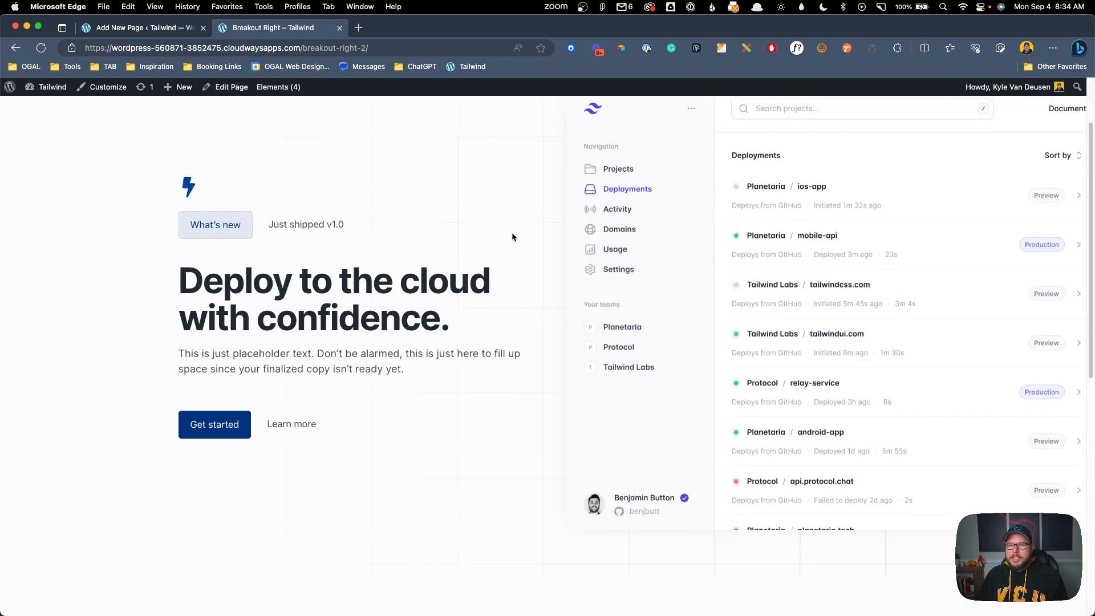
scroll(511, 234, up, 2)
scroll(570, 240, down, 2)
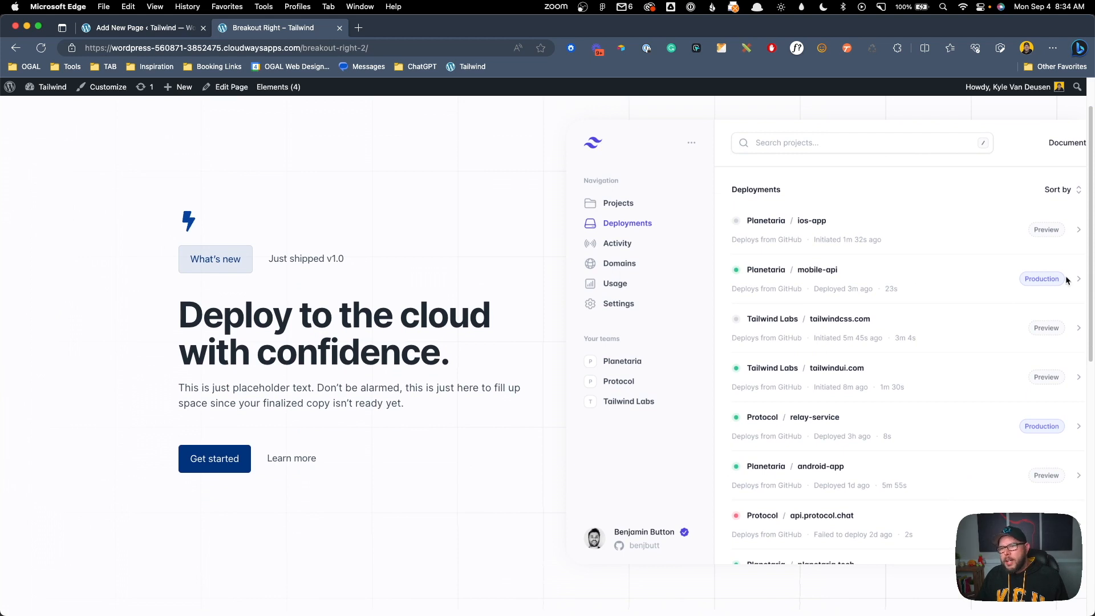
scroll(765, 226, up, 2)
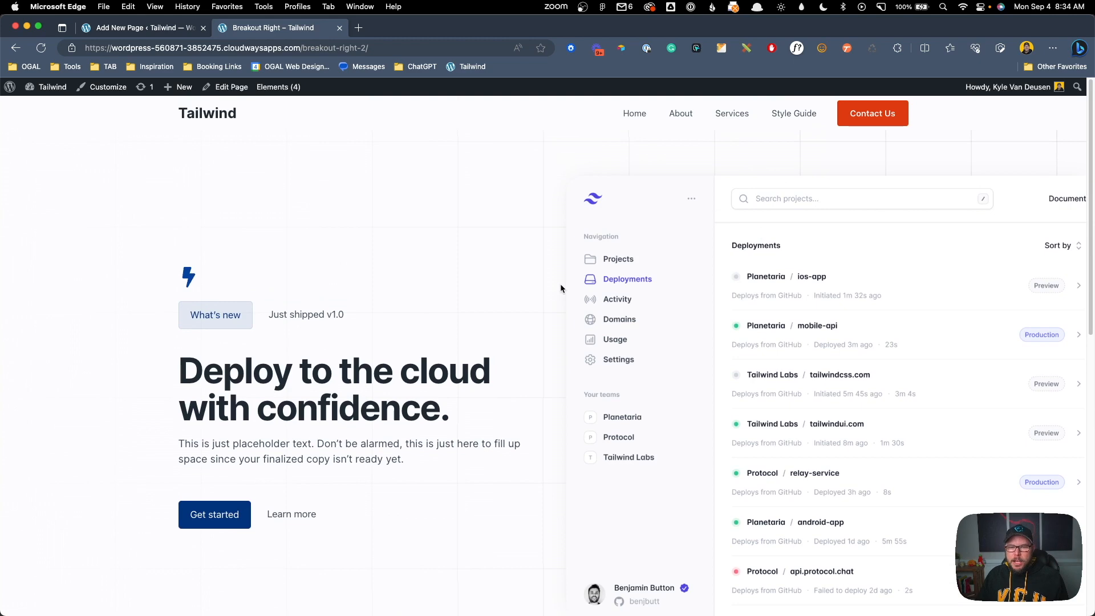
scroll(561, 283, down, 1)
scroll(609, 241, down, 7)
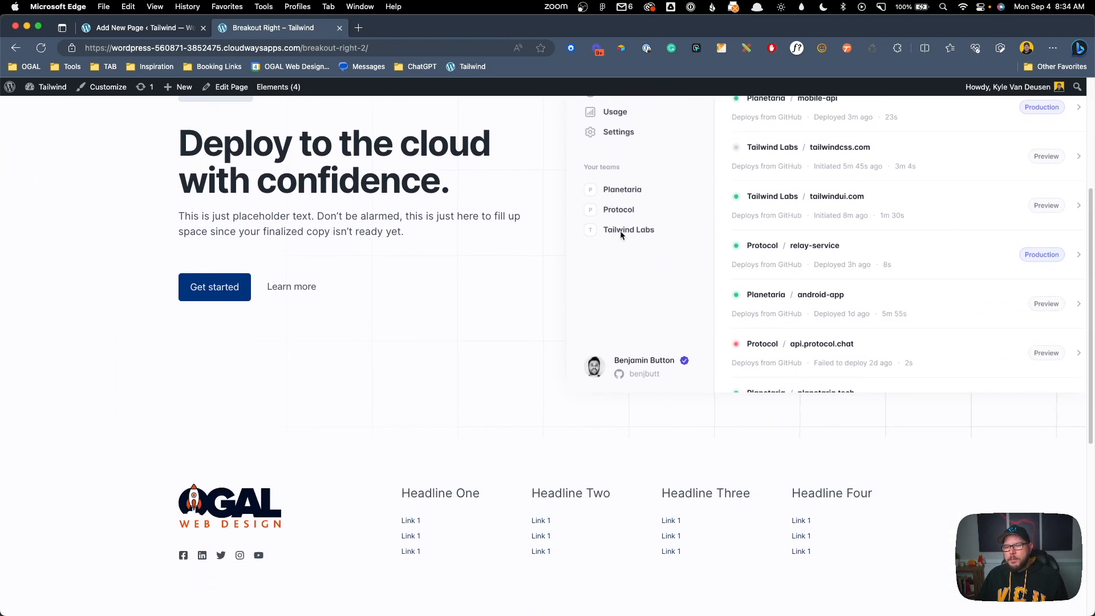
Step: Inspect the live page in the responsive device view at 75% zoom and check the section's layout between about 763 and 1271 px wide
scroll(620, 233, up, 8)
right_click(466, 216)
click(546, 575)
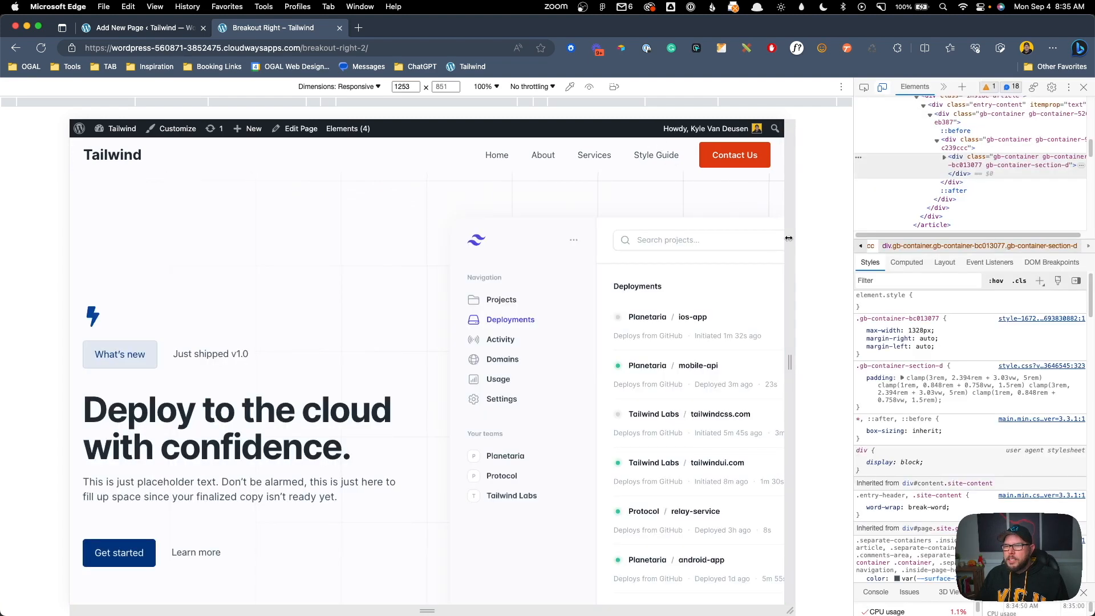
drag(793, 279, 752, 279)
scroll(752, 268, down, 1)
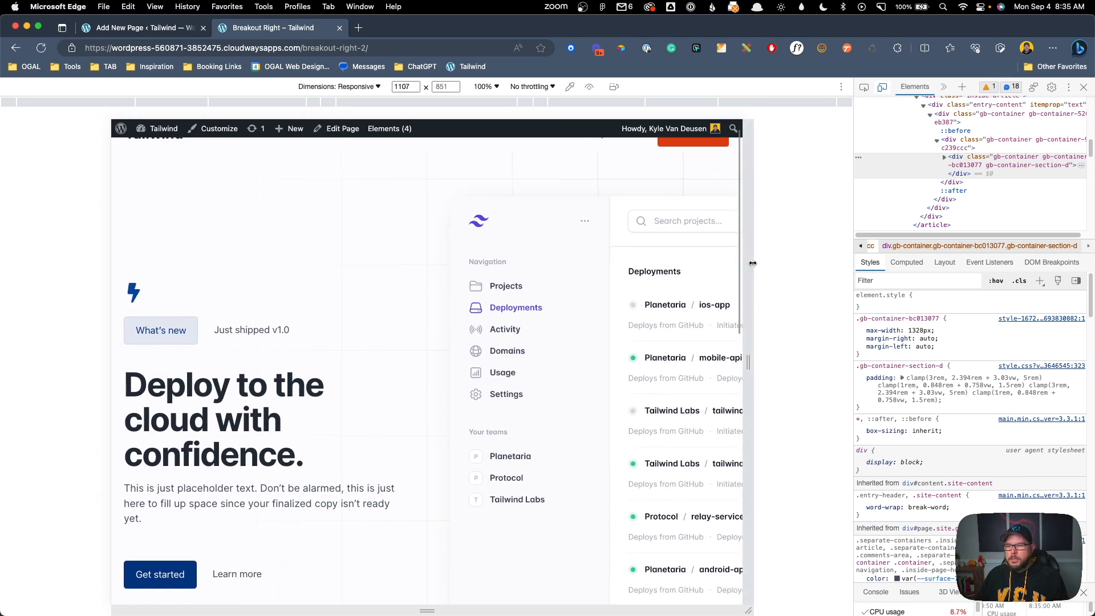
click(497, 89)
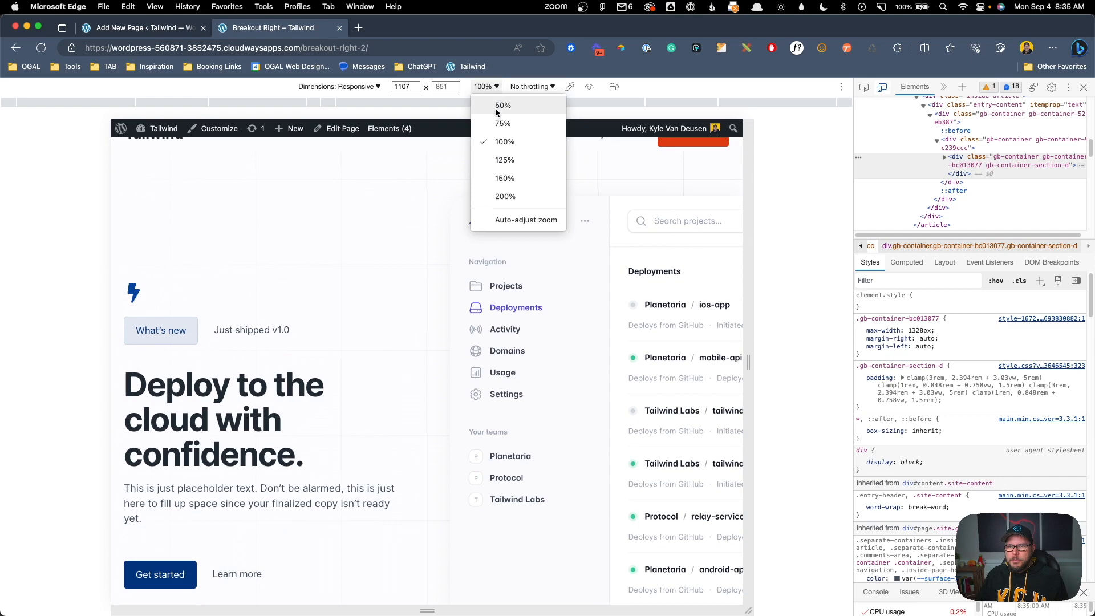
click(500, 122)
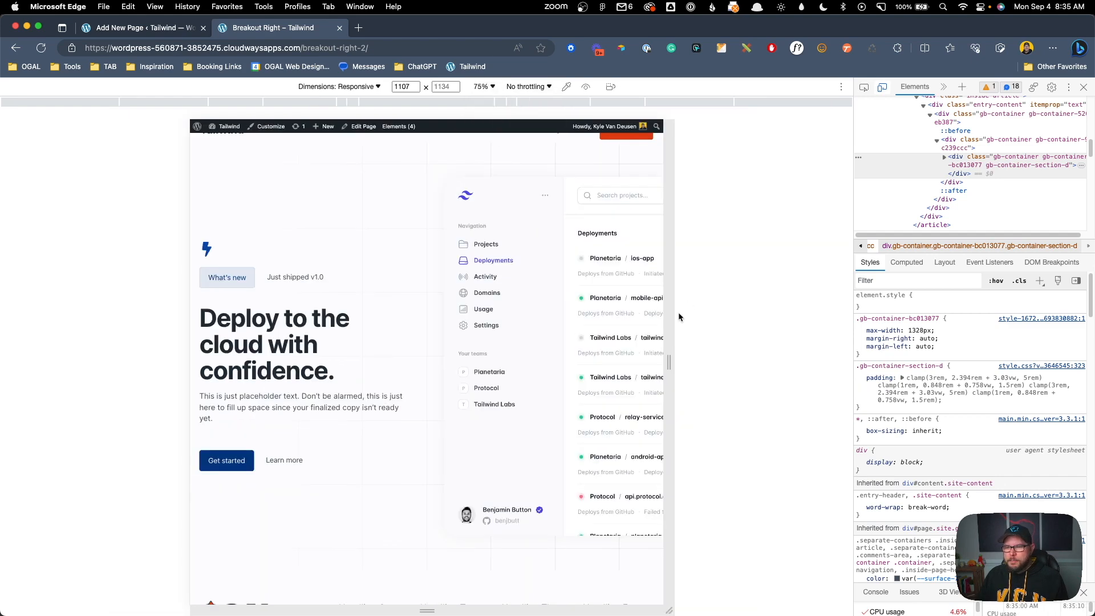
drag(671, 313, 597, 304)
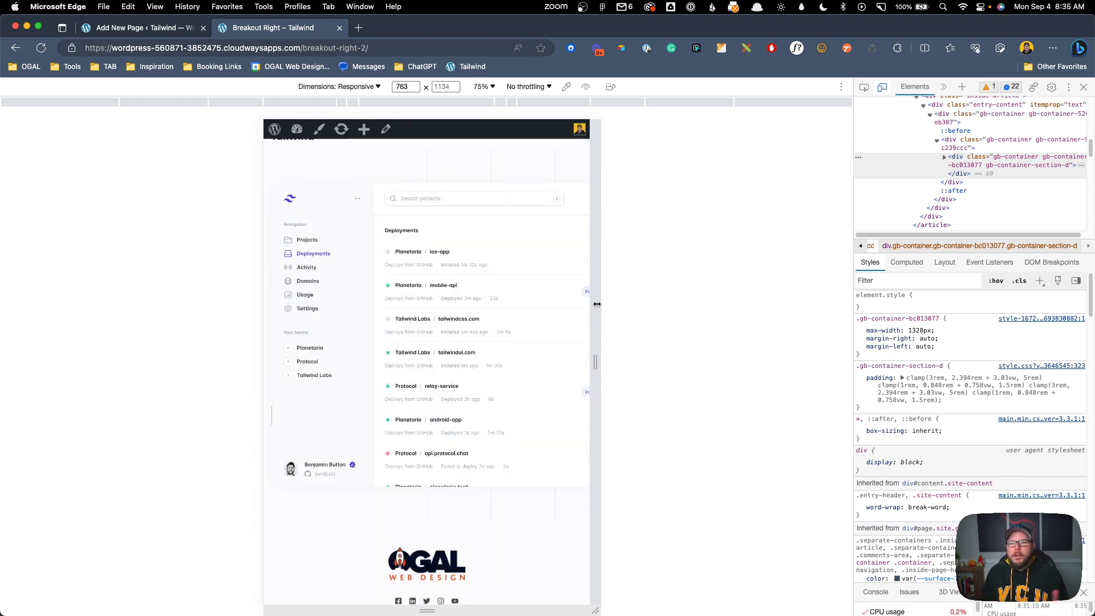
drag(597, 304, 661, 307)
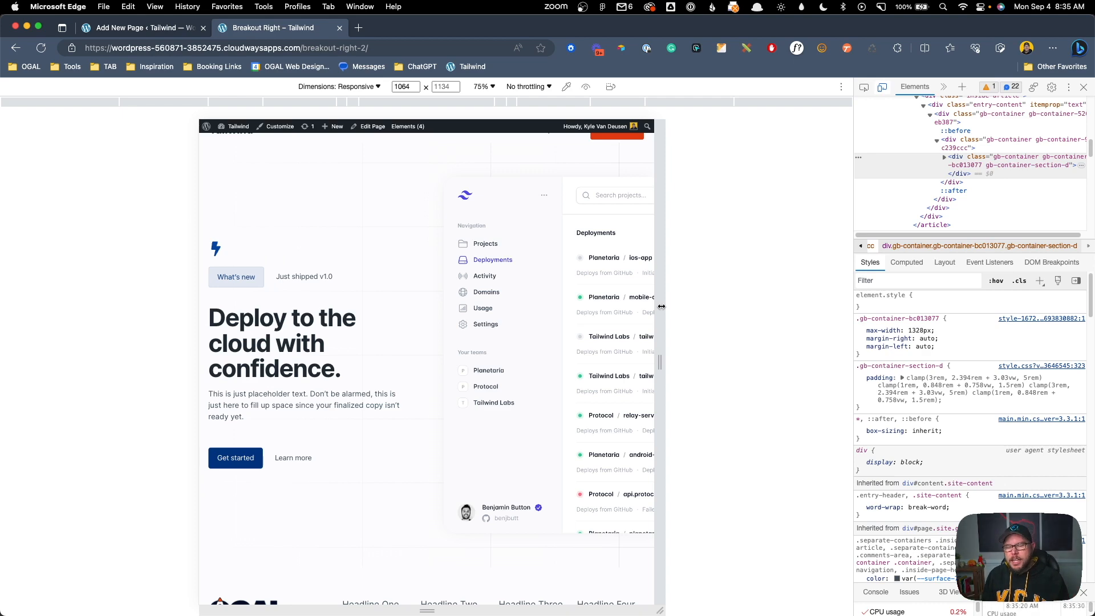
drag(662, 307, 710, 331)
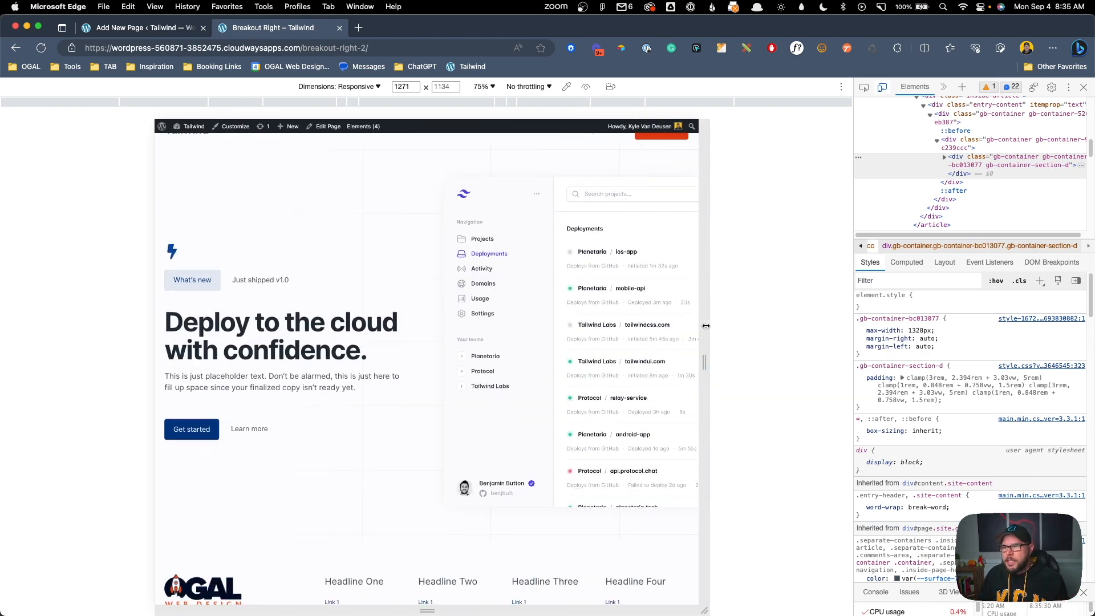
click(1084, 87)
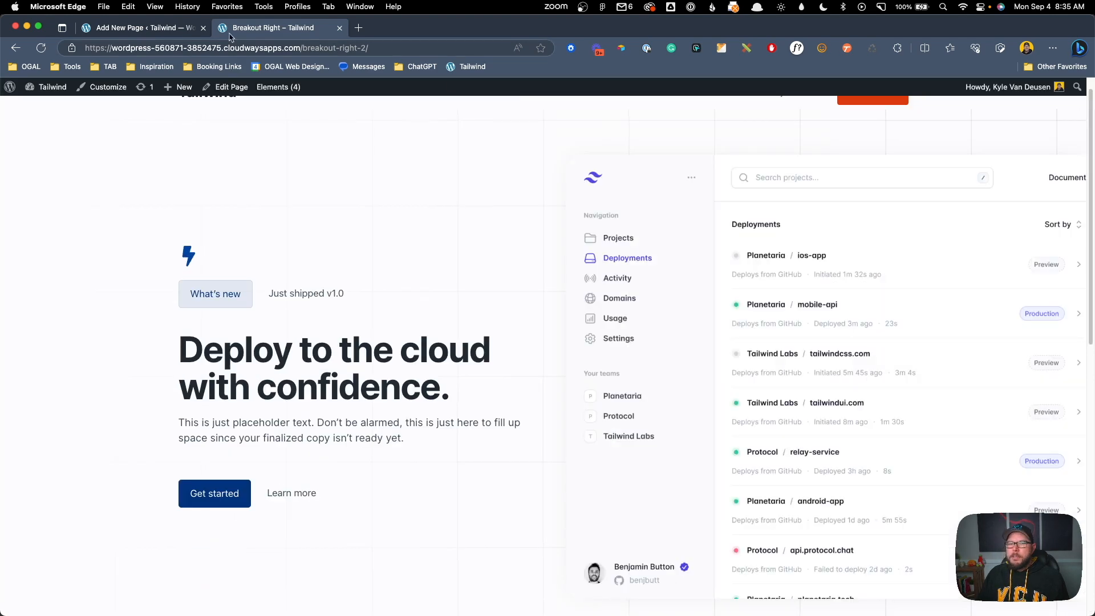
Step: In the page editor, set the tablet horizontal gap of the Inner Container's Grid to 40 px and update the page
click(153, 28)
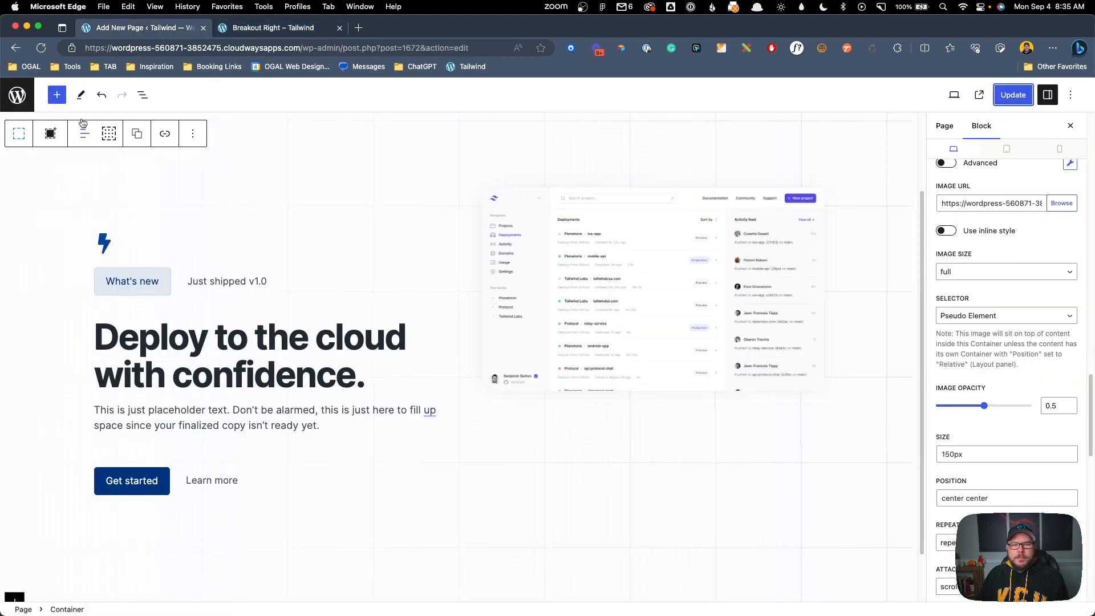
click(143, 94)
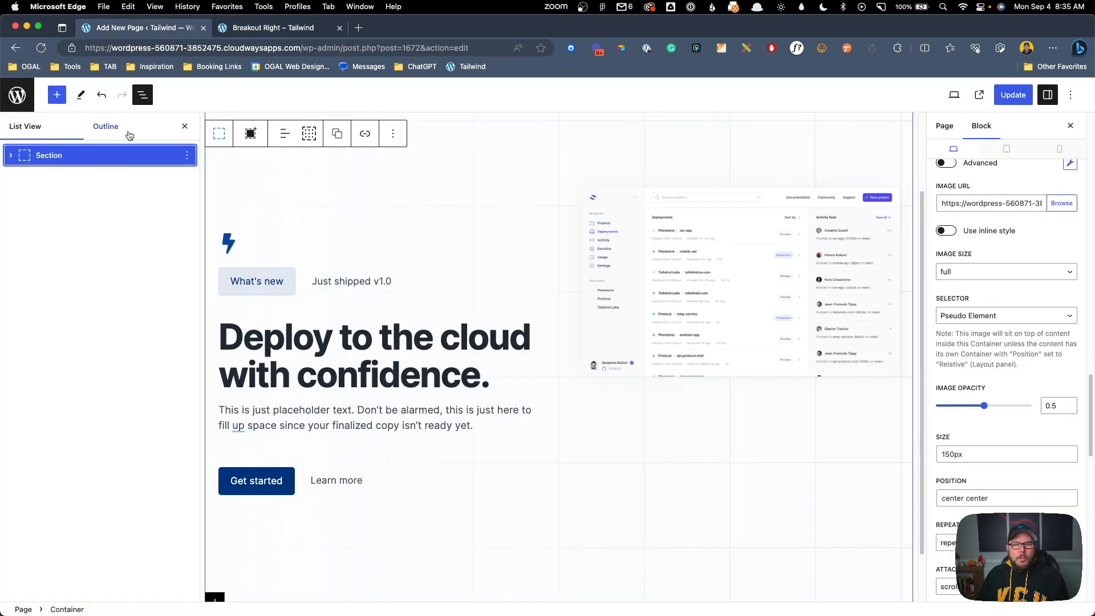
click(11, 155)
click(24, 175)
click(41, 197)
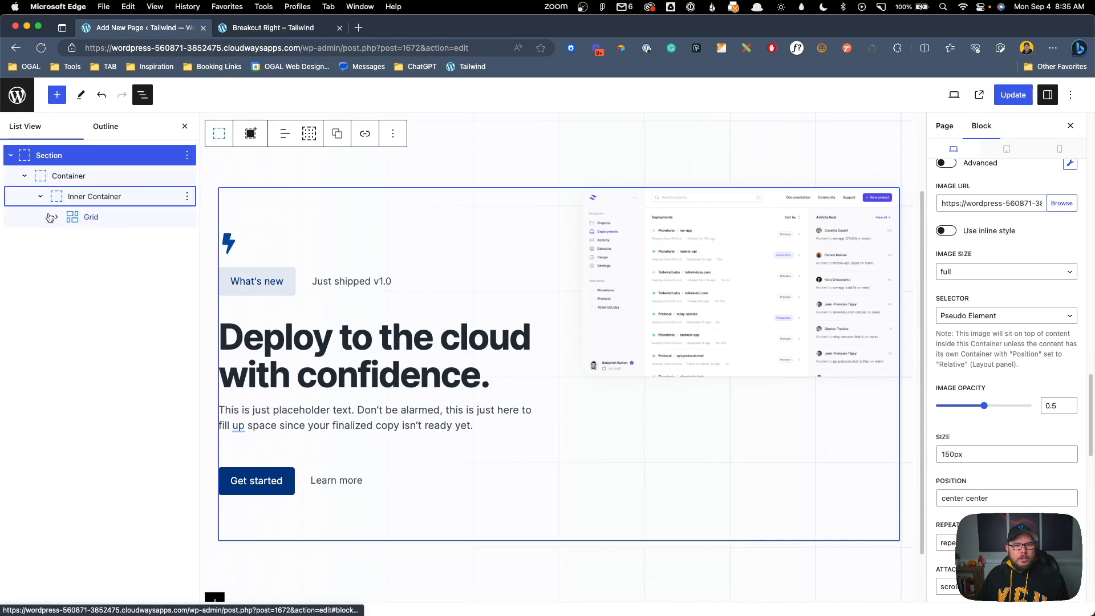
click(98, 217)
click(1006, 150)
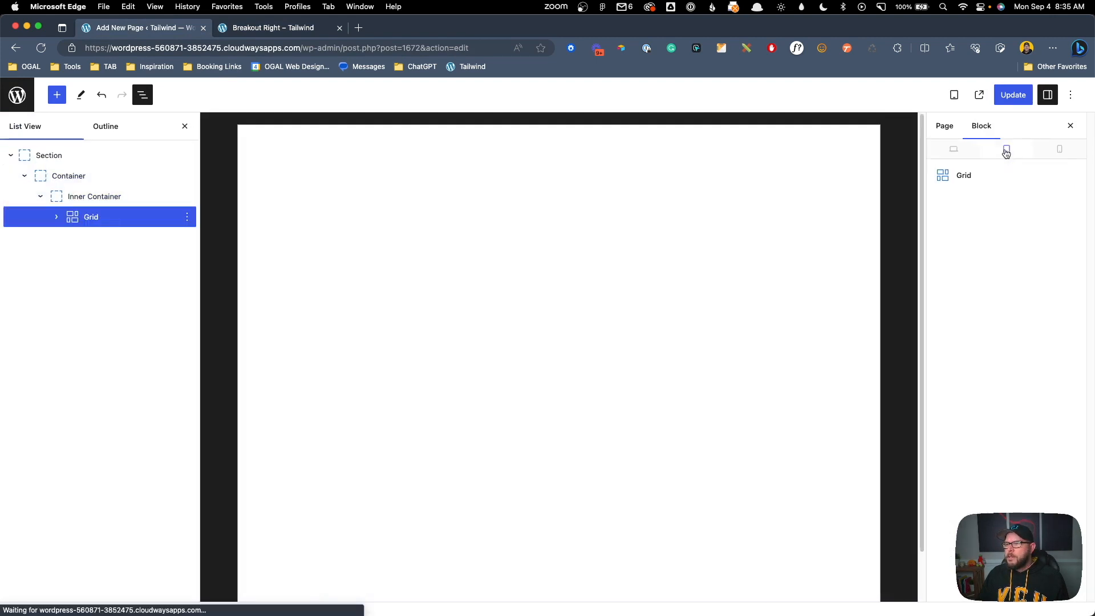
click(952, 248)
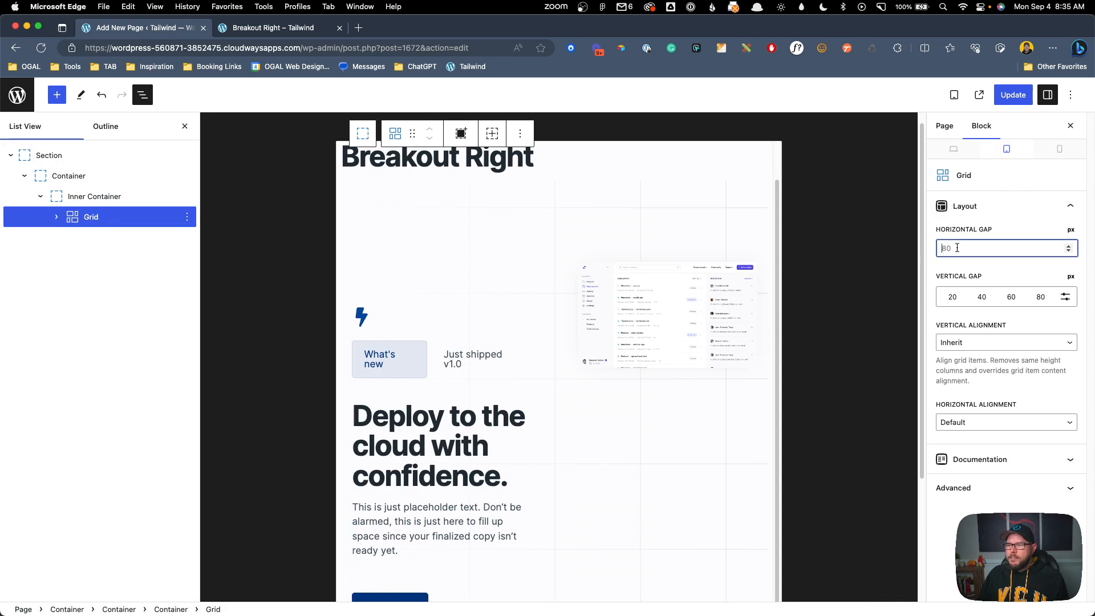
text(40)
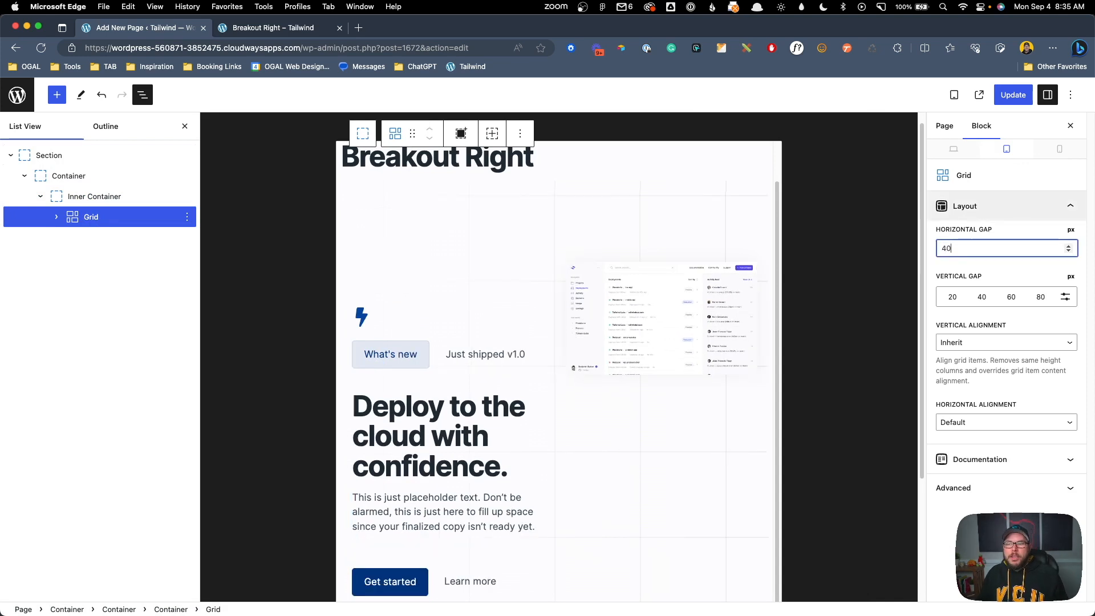
click(1013, 95)
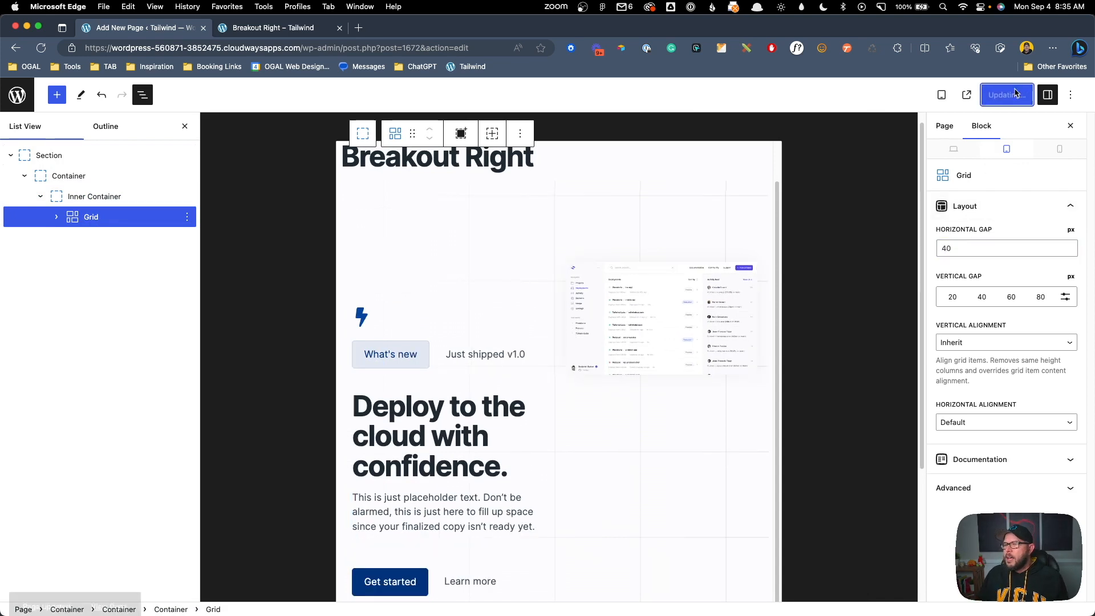
Step: Reload the live Breakout Right page and check the text-to-image gap in the responsive view at about 1137 and 1431 px wide
click(315, 26)
click(268, 49)
key(Return)
right_click(276, 162)
click(370, 530)
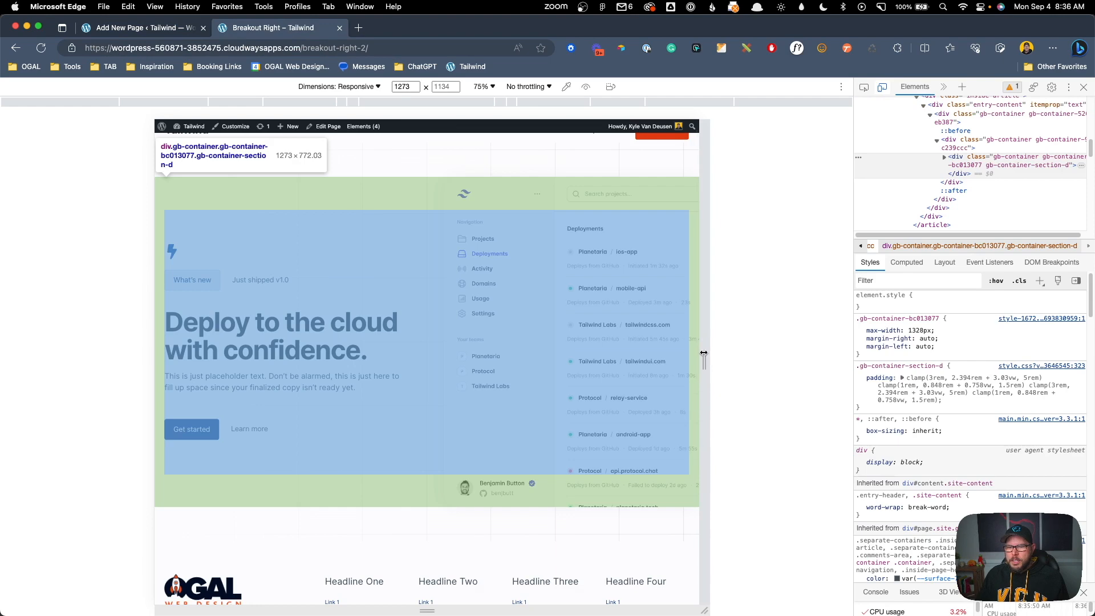
drag(707, 358, 675, 352)
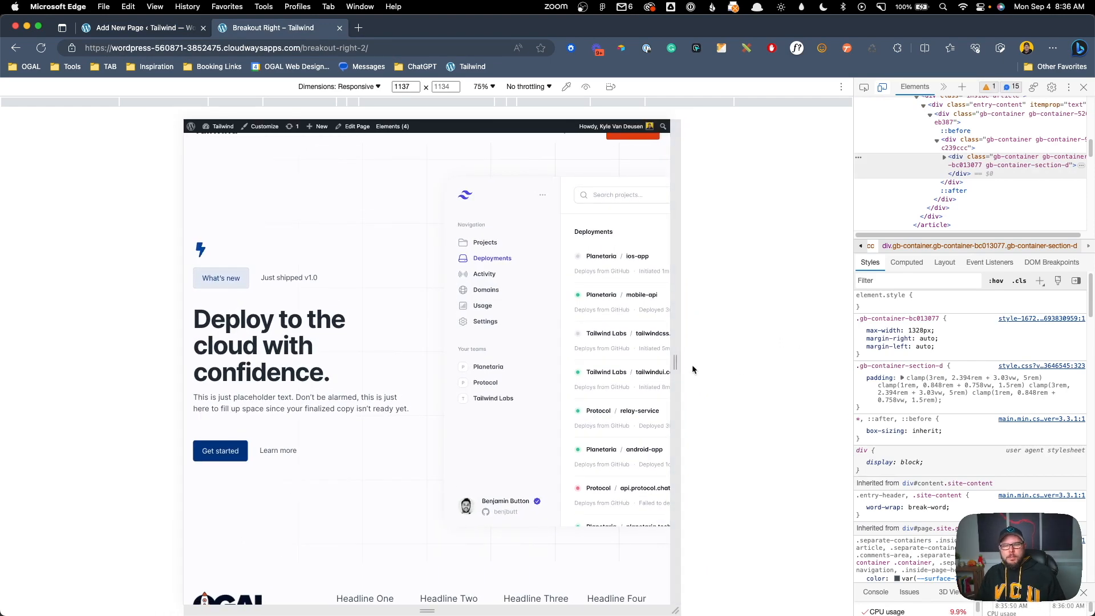
drag(675, 363, 737, 361)
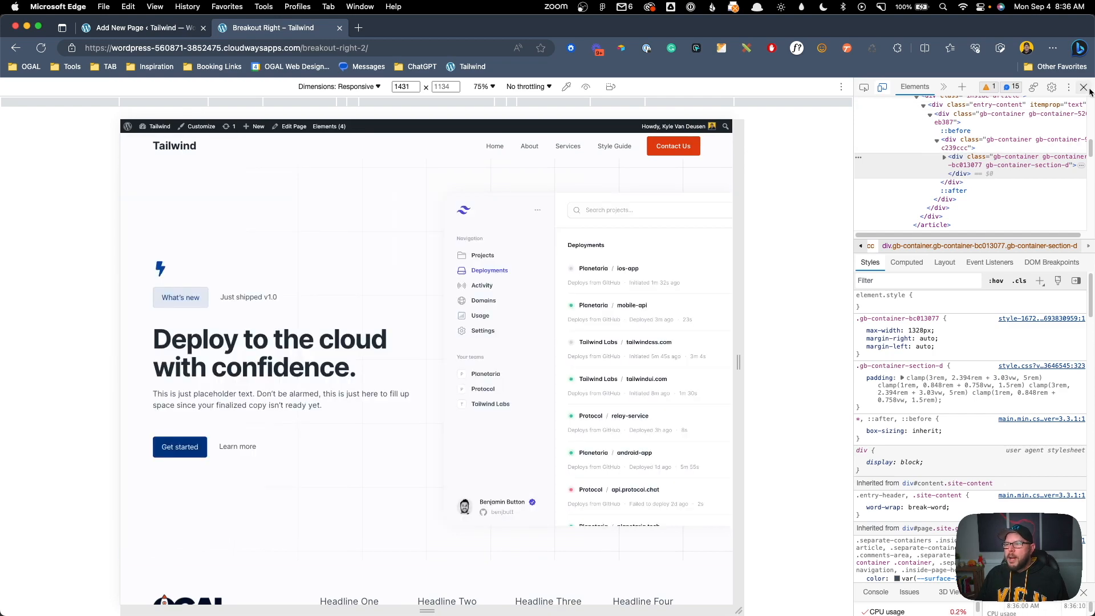
click(1084, 87)
click(108, 90)
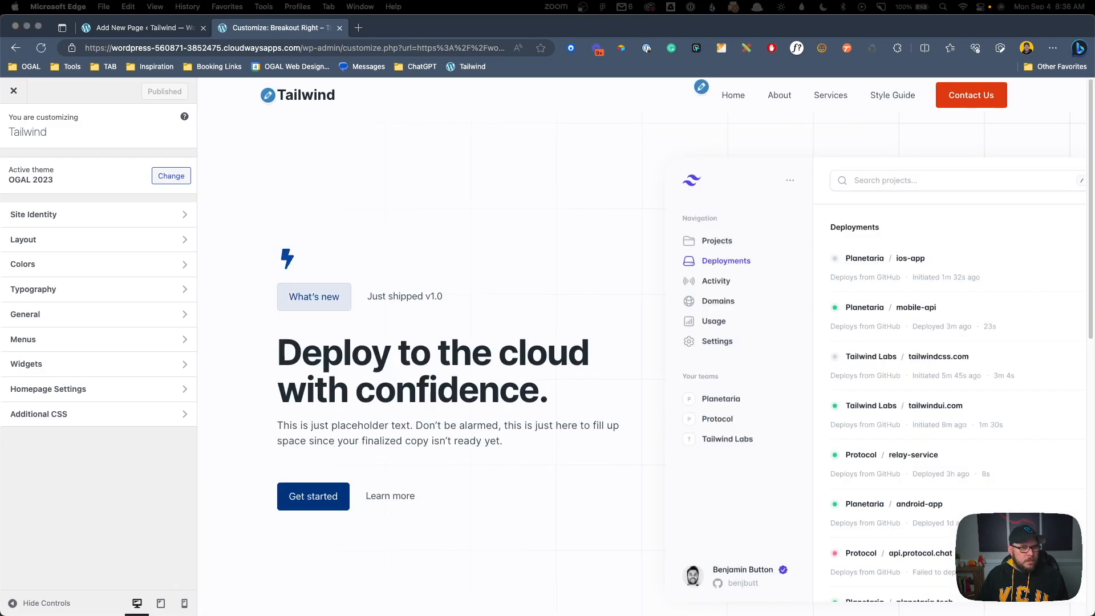
click(73, 415)
click(90, 303)
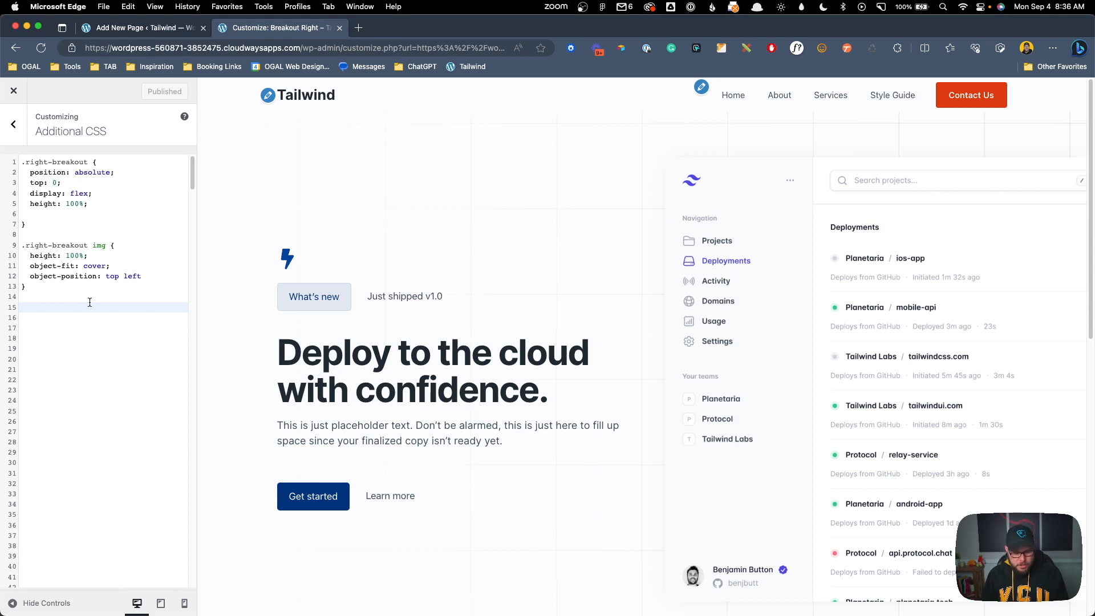
text(@media ()
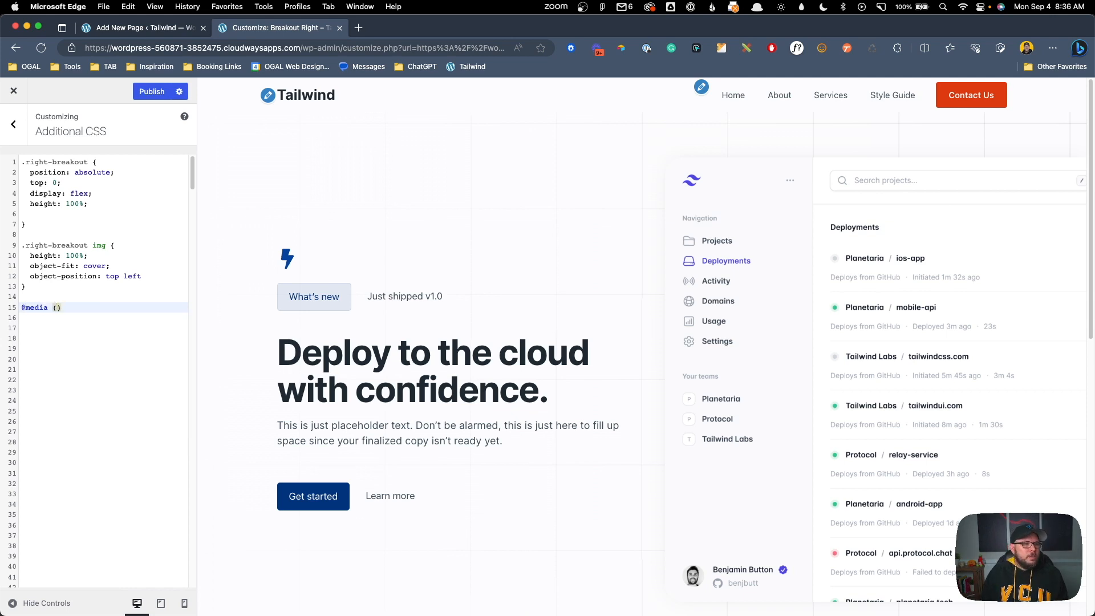
text(max-width)
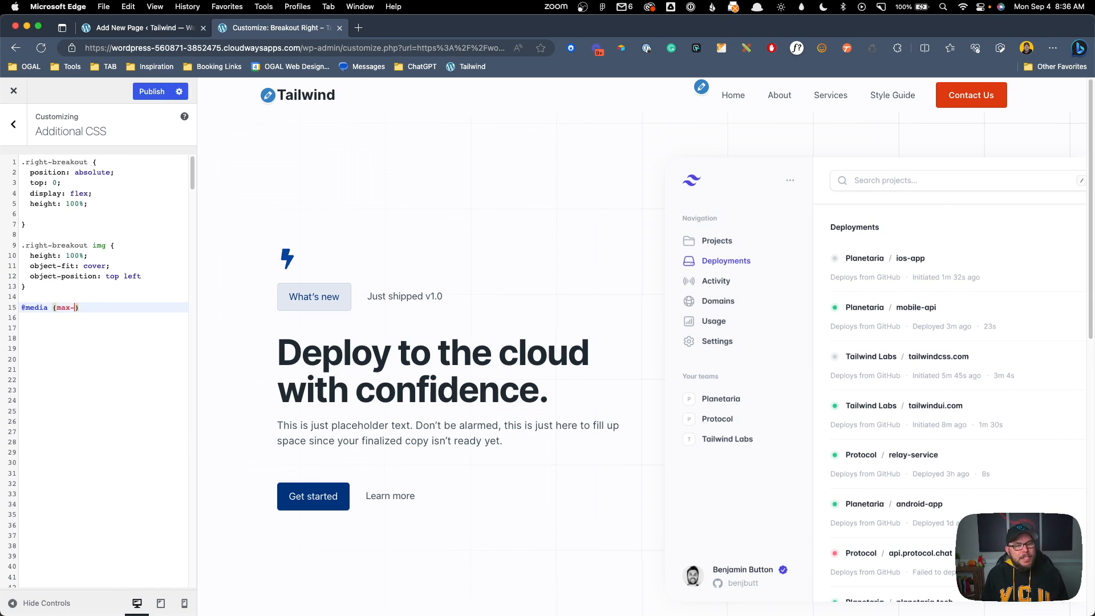
text(: 768px)
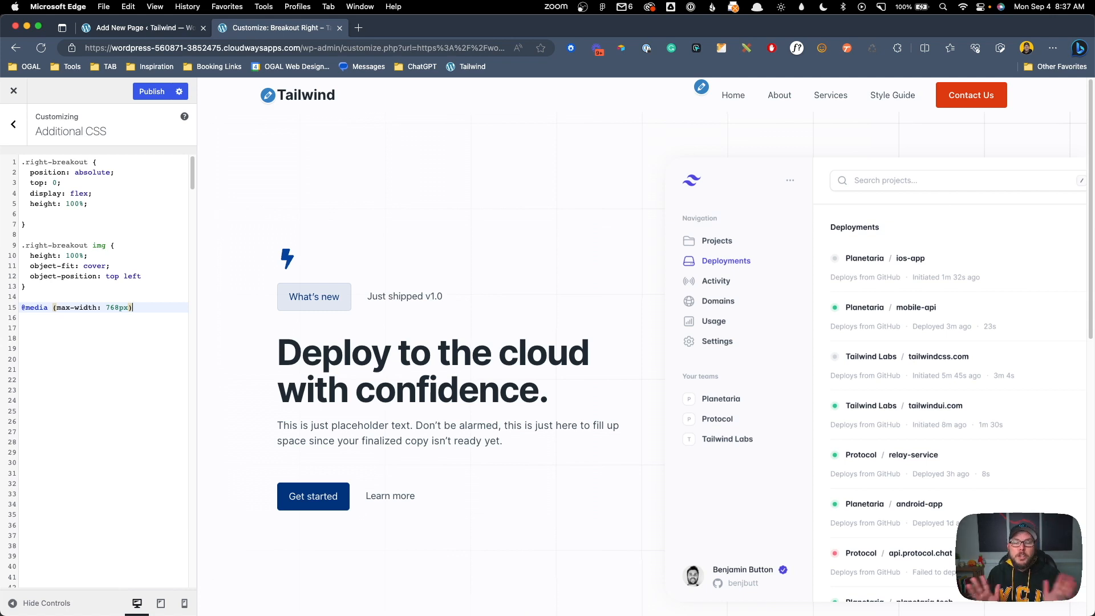
text({)
key(Return)
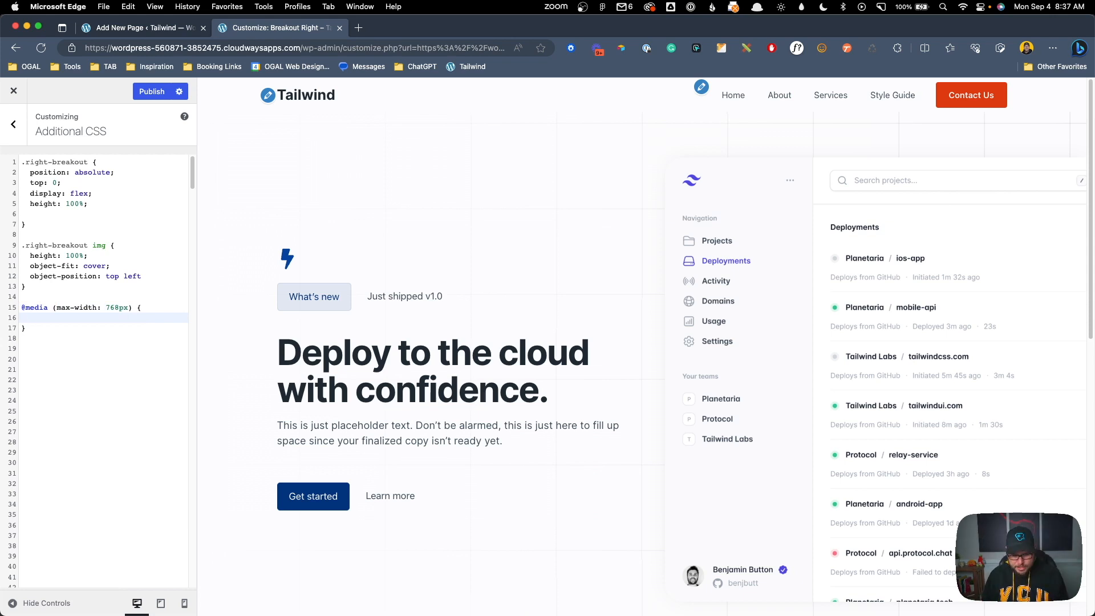
Step: Add a .right-breakout rule with position: static inside the media query and check the stacked image in the mobile preview
text(.right)
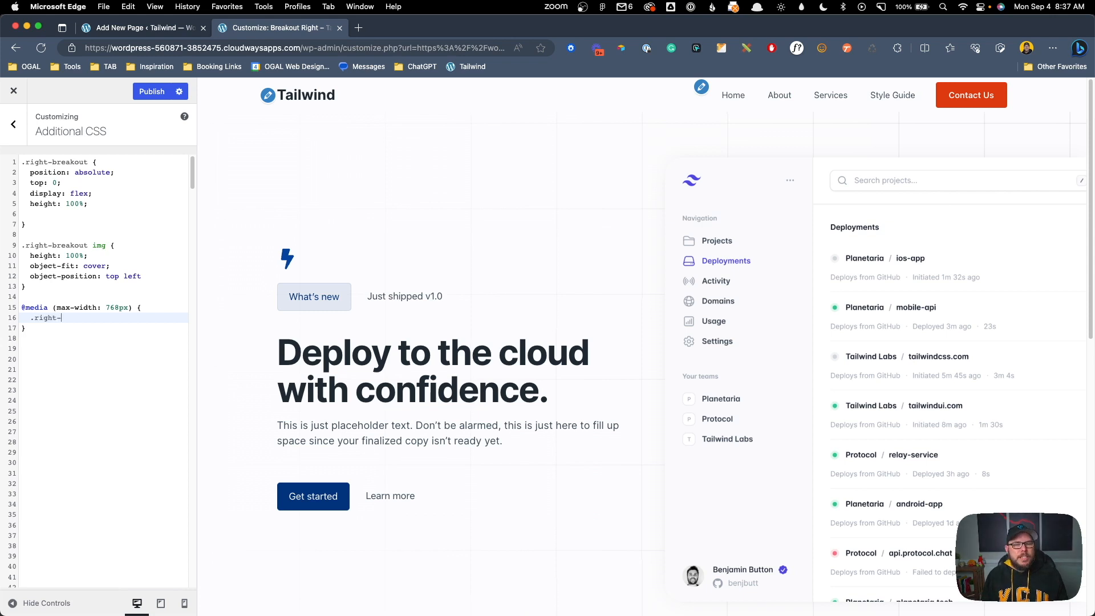
text(-break)
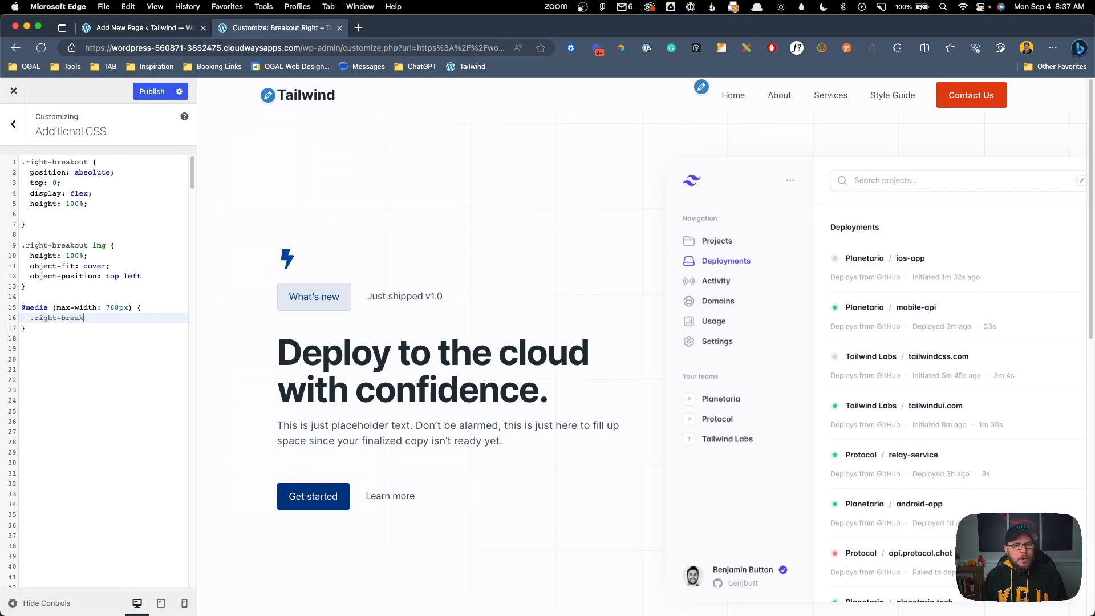
text(out {)
key(Return)
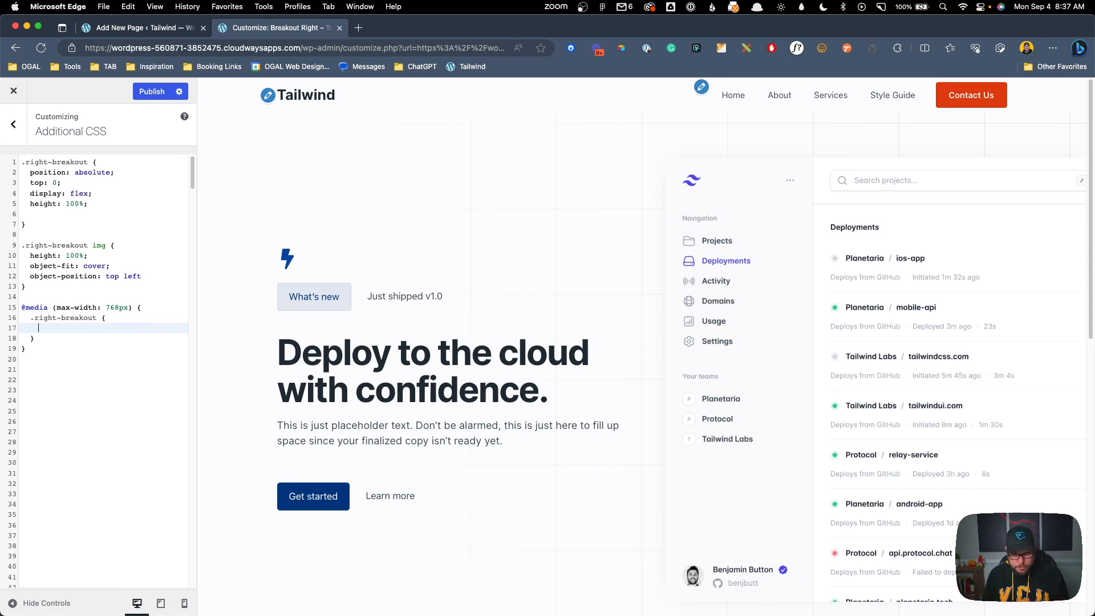
text(position: static;)
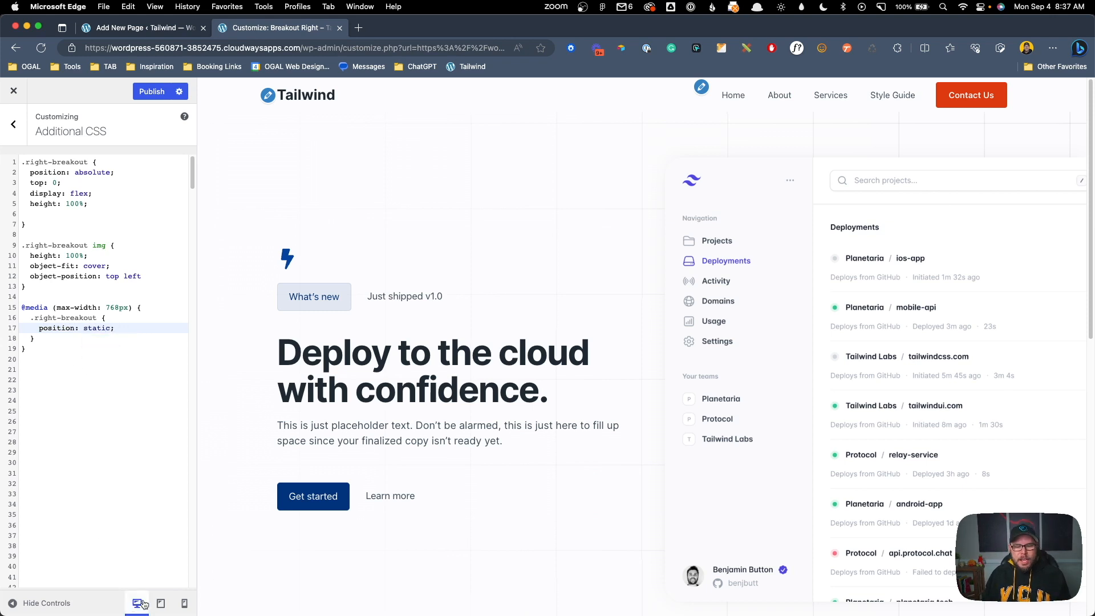
click(161, 603)
click(180, 603)
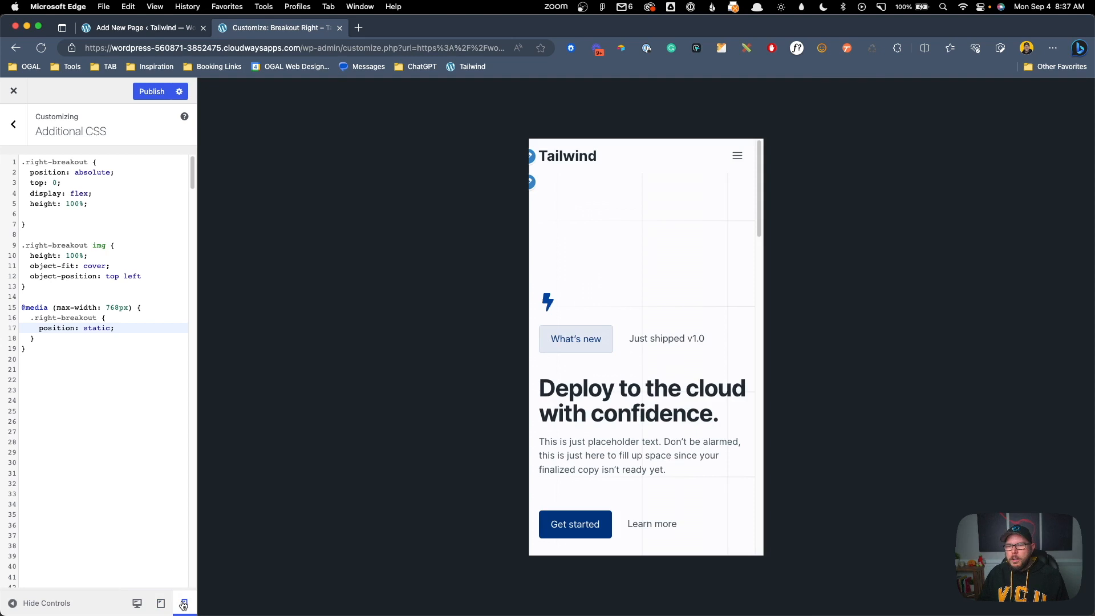
scroll(684, 342, down, 3)
scroll(701, 329, down, 3)
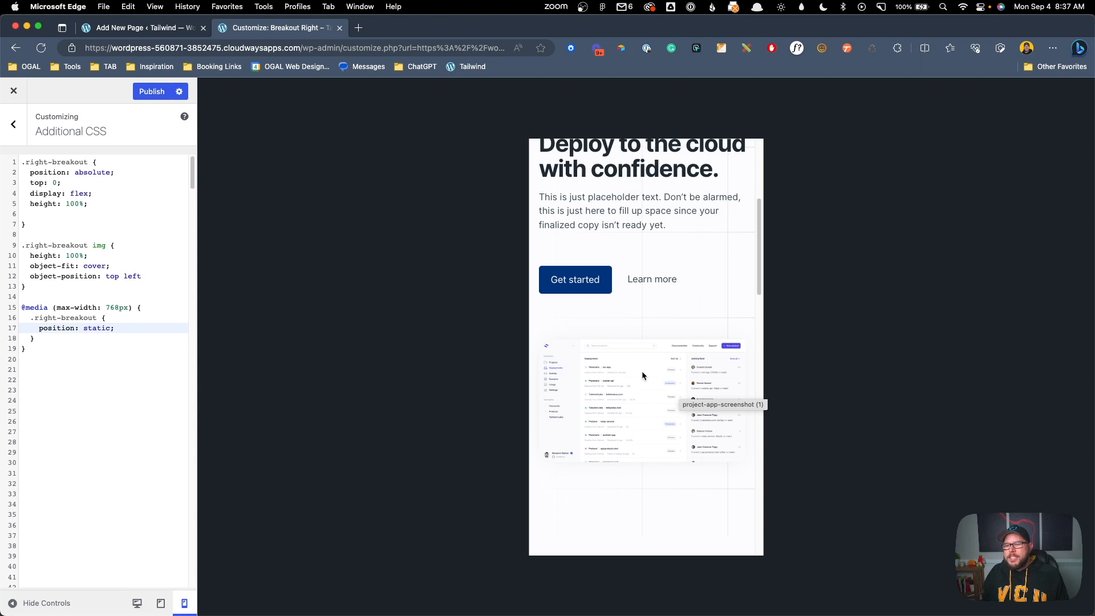
Step: Inside the 768px media query, add an empty .right-breakout img rule below the .right-breakout rule
click(74, 340)
key(Return)
key(Return)
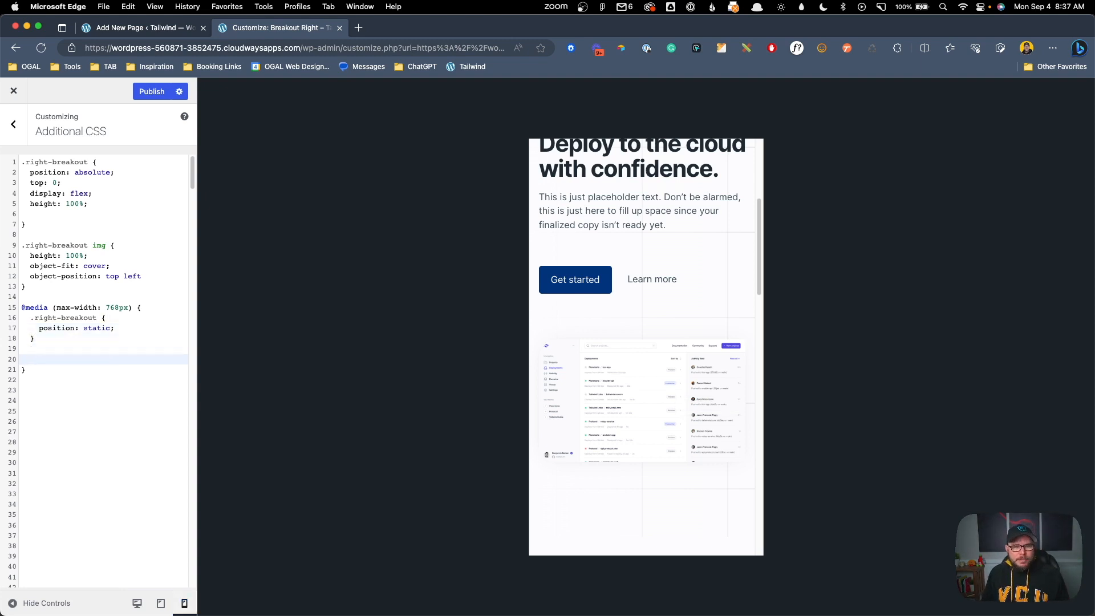
text(.right-breakout img)
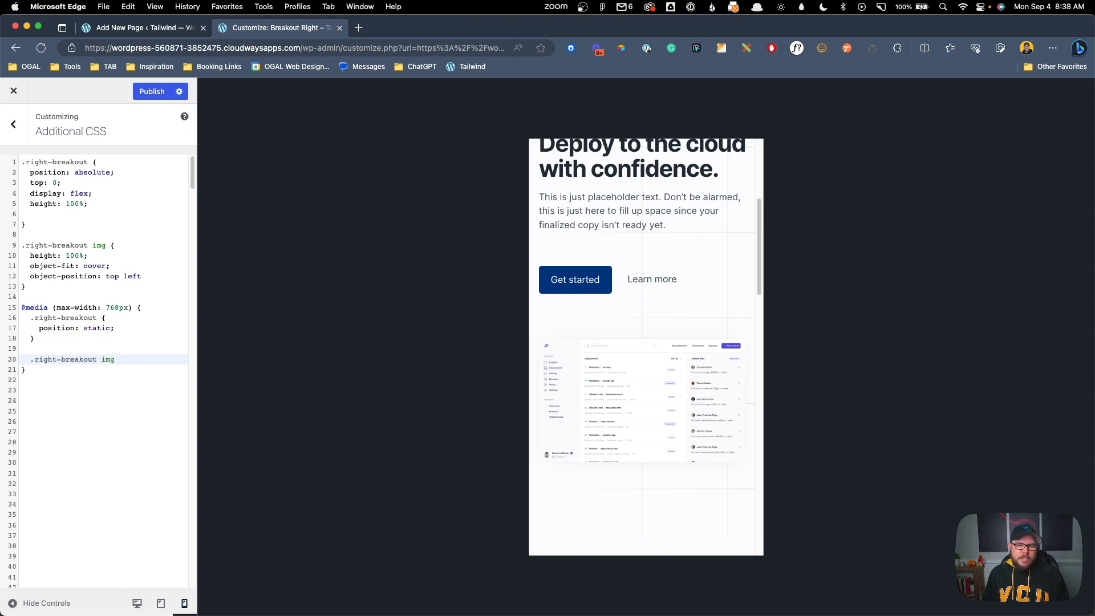
text( {)
key(Return)
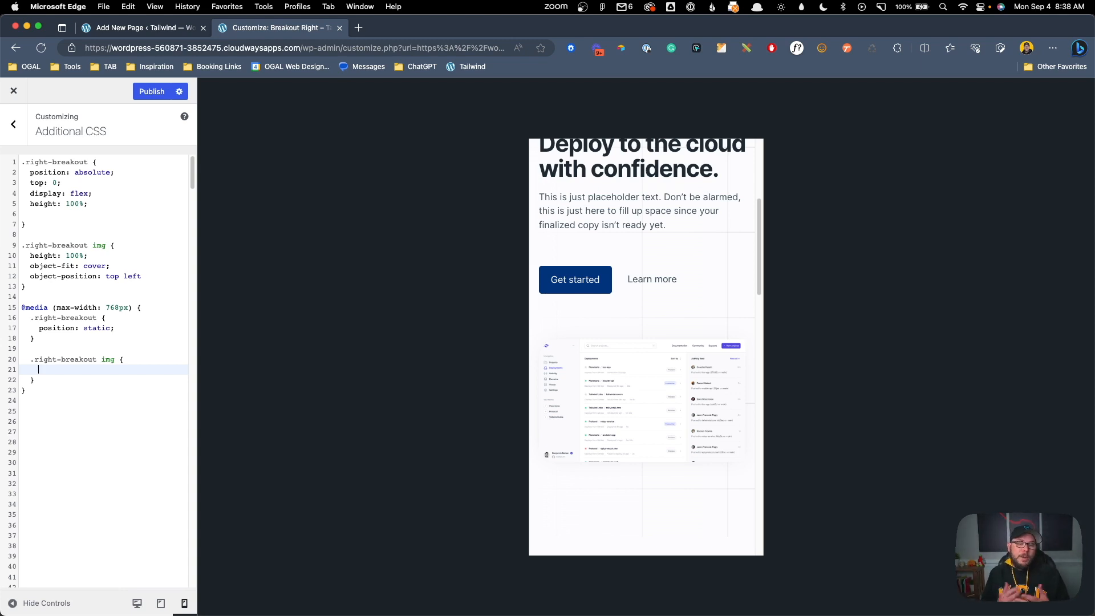
Step: Give the mobile .right-breakout img rule min-width: 130vw and check the enlarged screenshot in the mobile preview
text(mi)
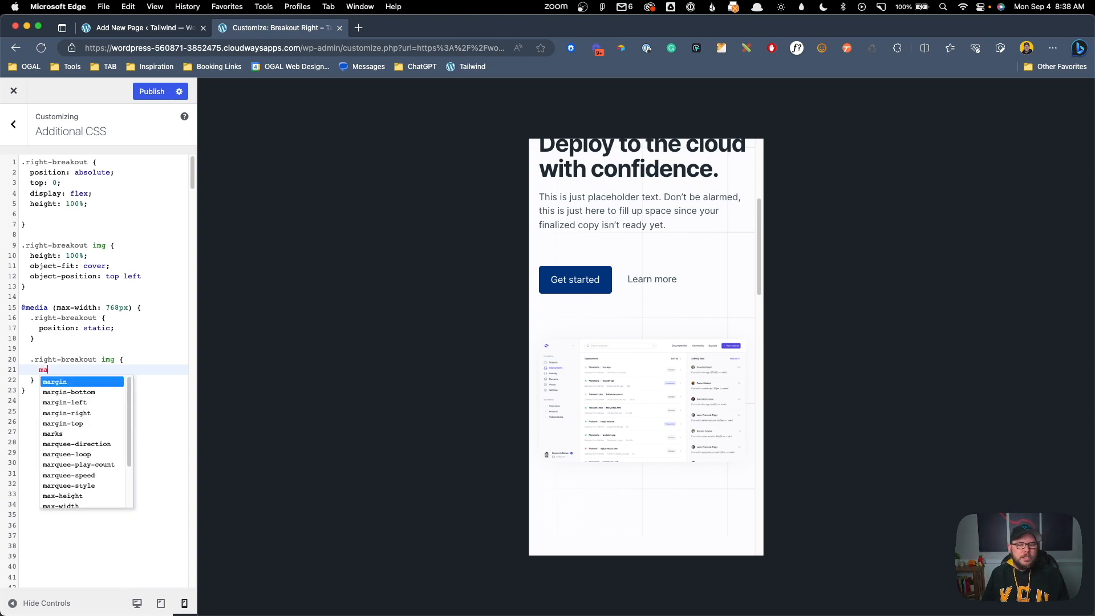
text(n-width:)
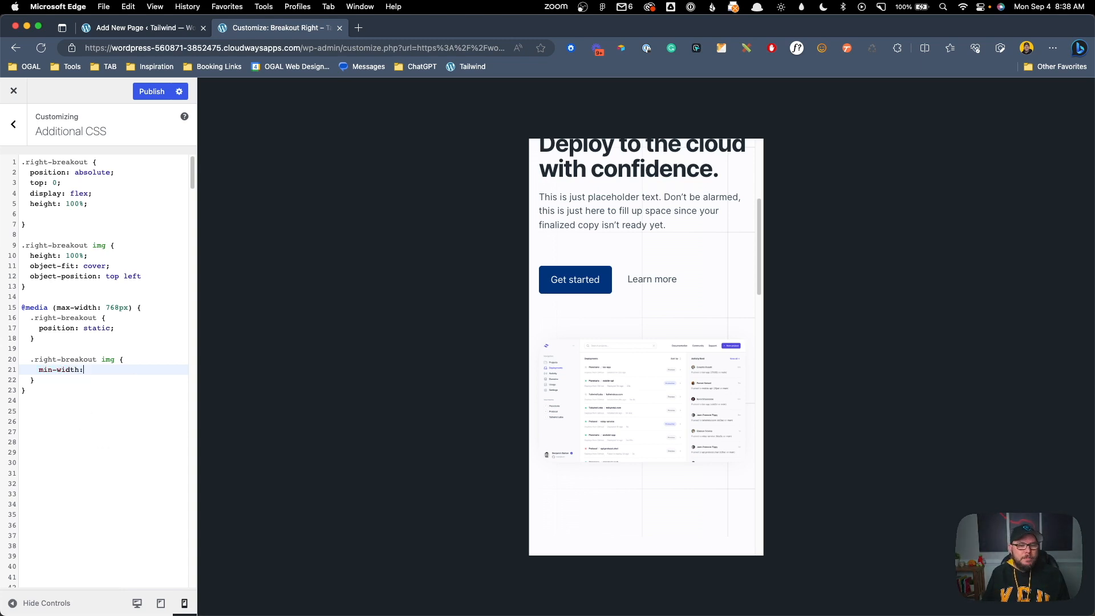
text( 130v)
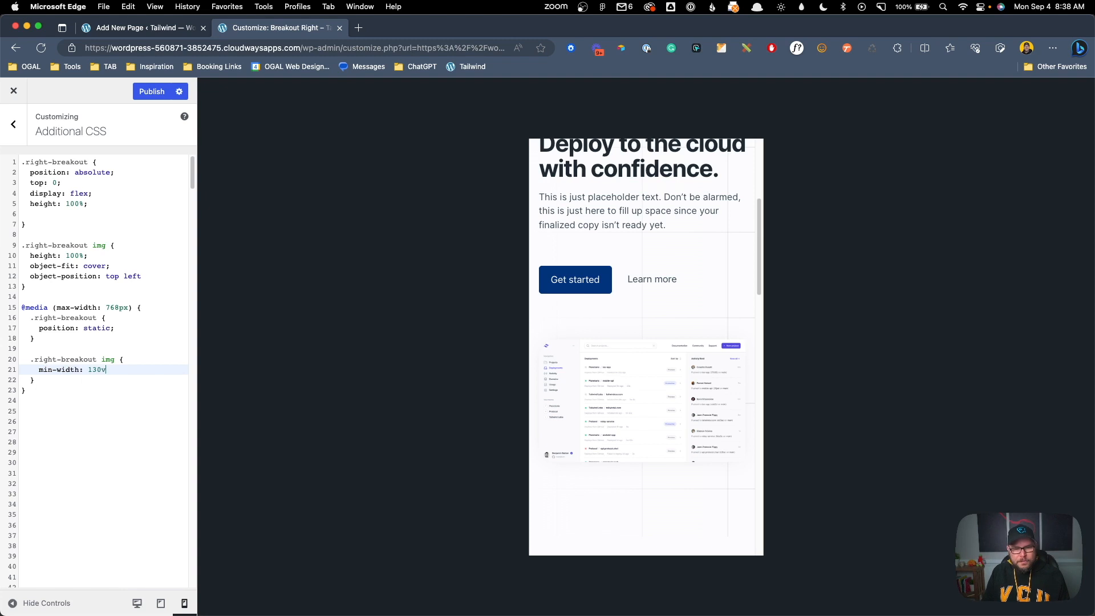
text(w;)
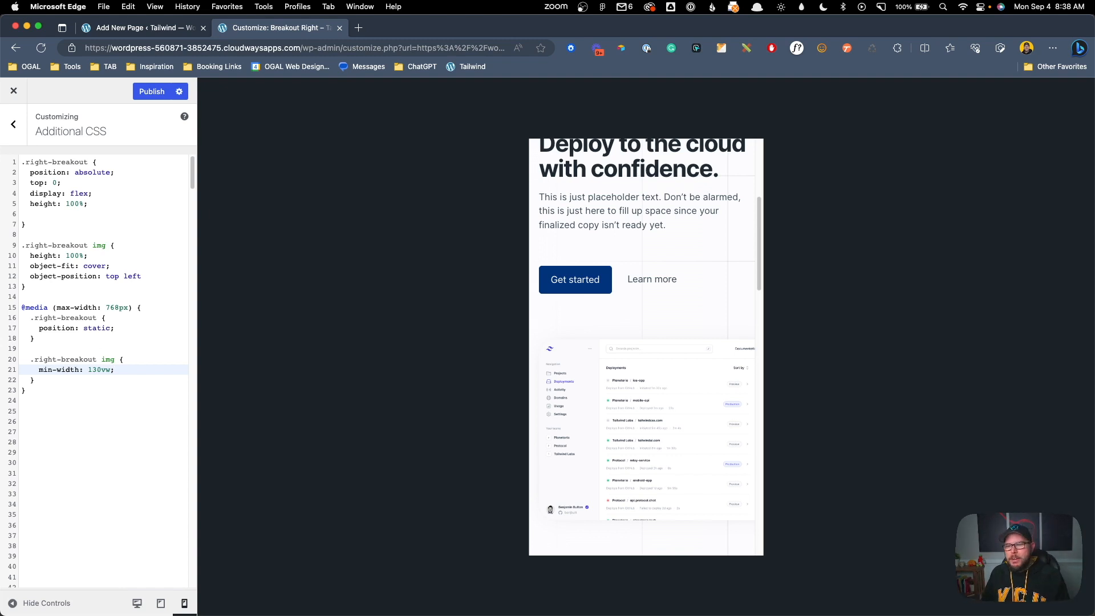
scroll(753, 343, down, 5)
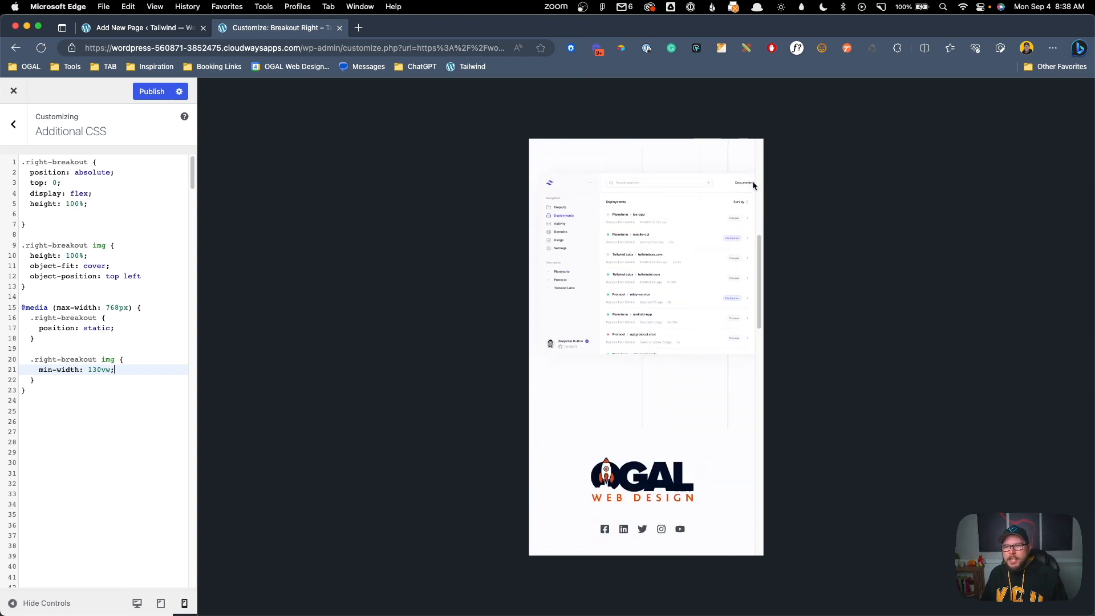
scroll(759, 314, up, 3)
scroll(698, 379, down, 5)
Step: Publish the additional CSS, leaving the Customizer, and open the live Breakout Right page in the responsive inspector
click(145, 92)
click(14, 92)
right_click(378, 160)
click(440, 523)
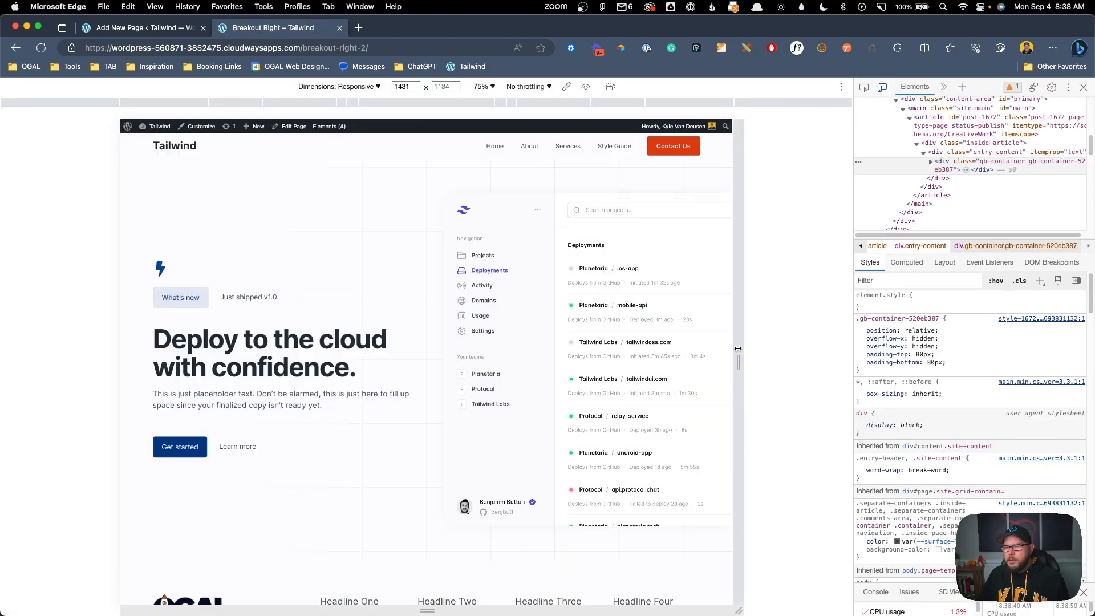
Step: Check the section's layout and screenshot breakout on the live page at about 924, 715 and 453 px wide
drag(738, 346, 630, 340)
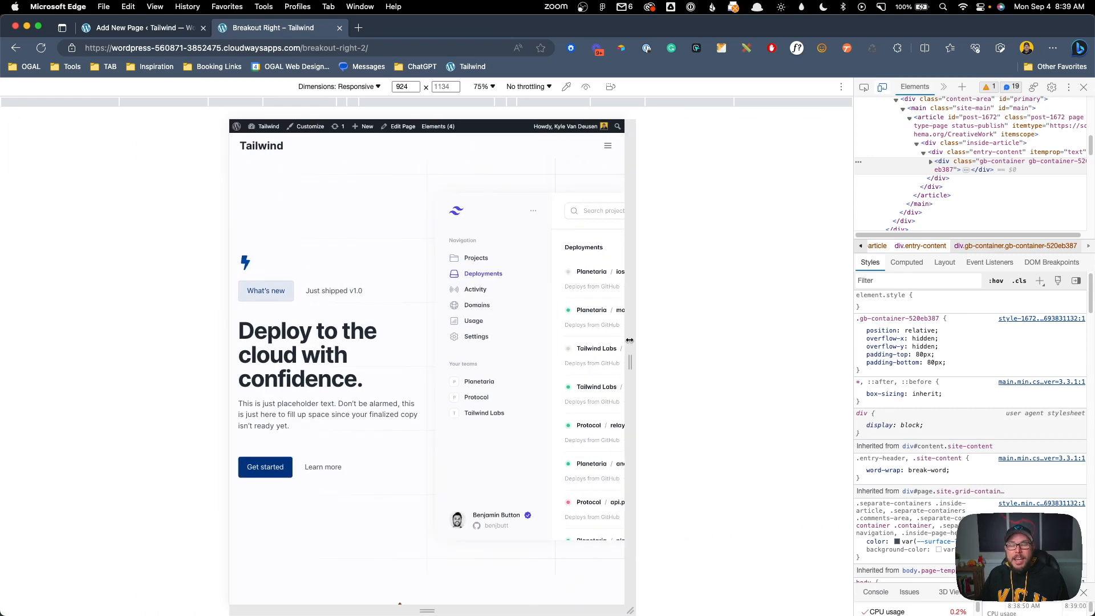
drag(629, 340, 585, 342)
scroll(533, 301, down, 5)
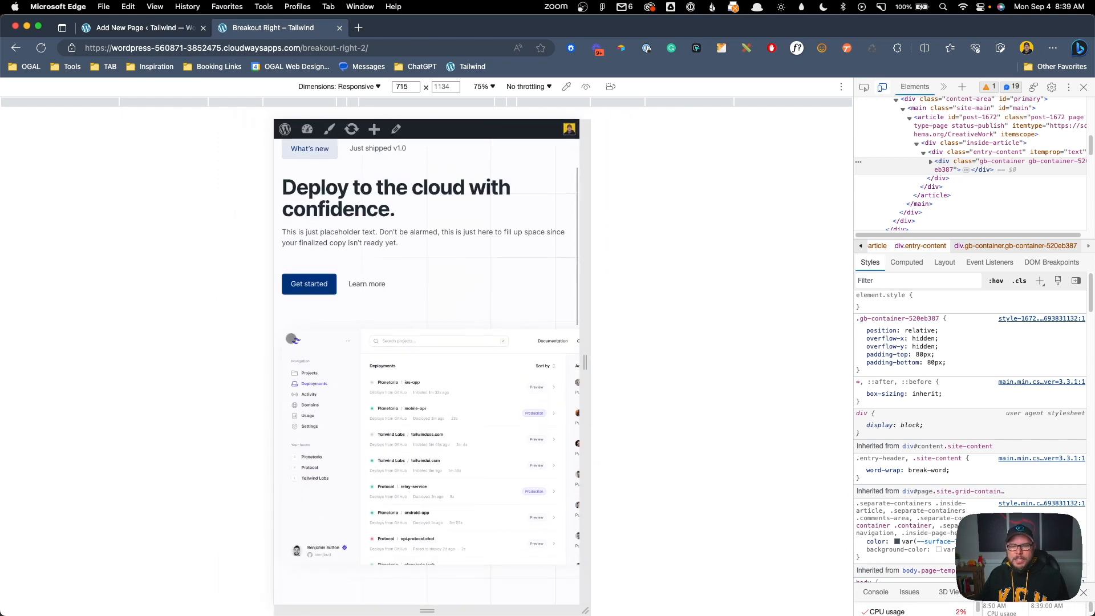
scroll(498, 379, up, 2)
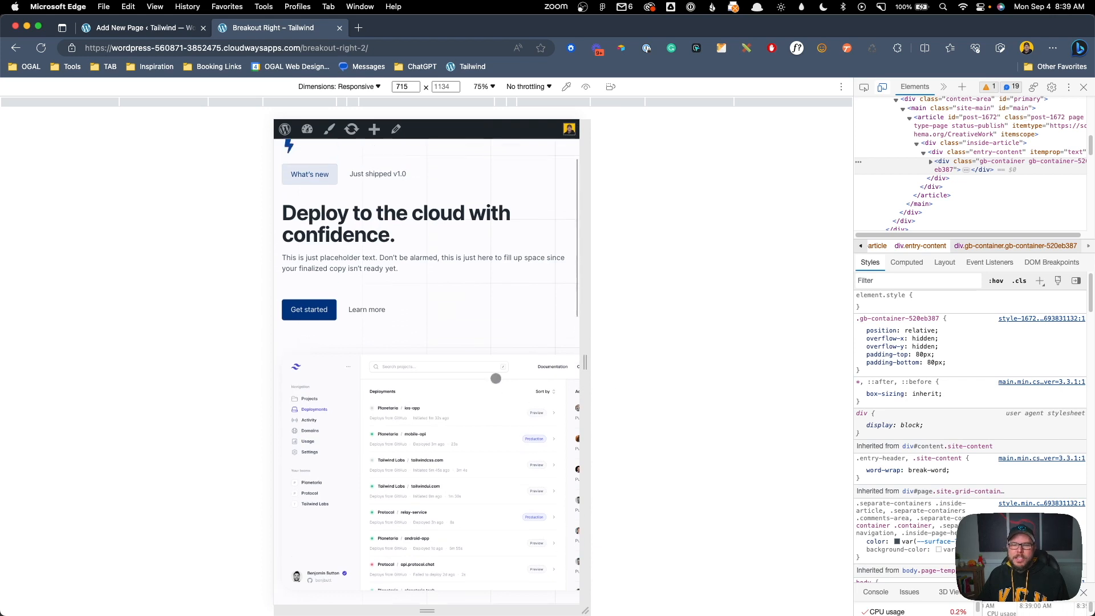
drag(586, 362, 534, 358)
scroll(451, 330, down, 5)
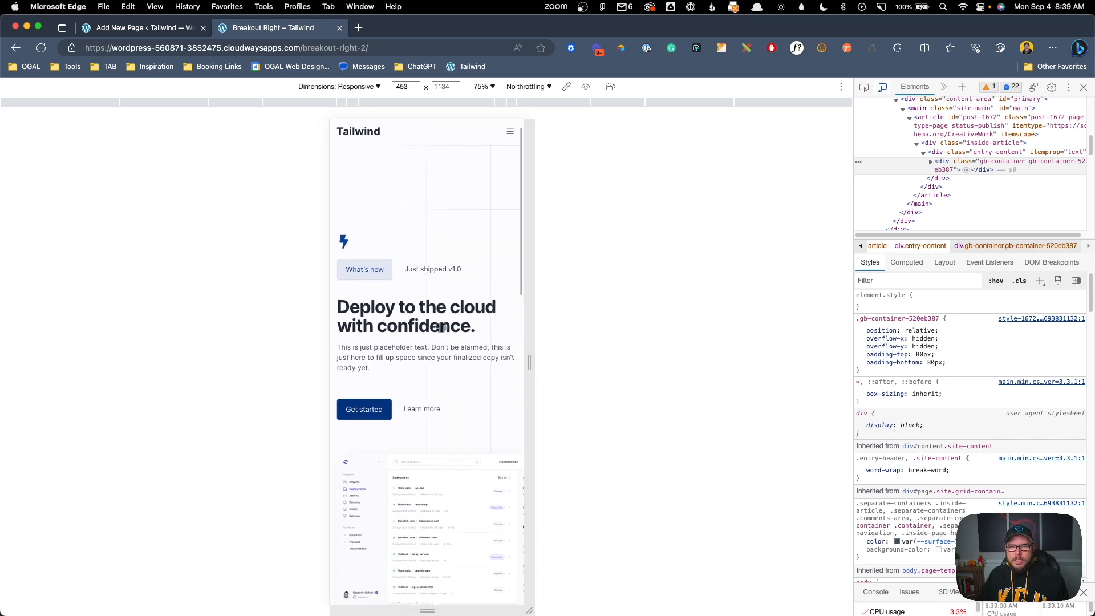
scroll(451, 330, down, 4)
scroll(469, 357, up, 4)
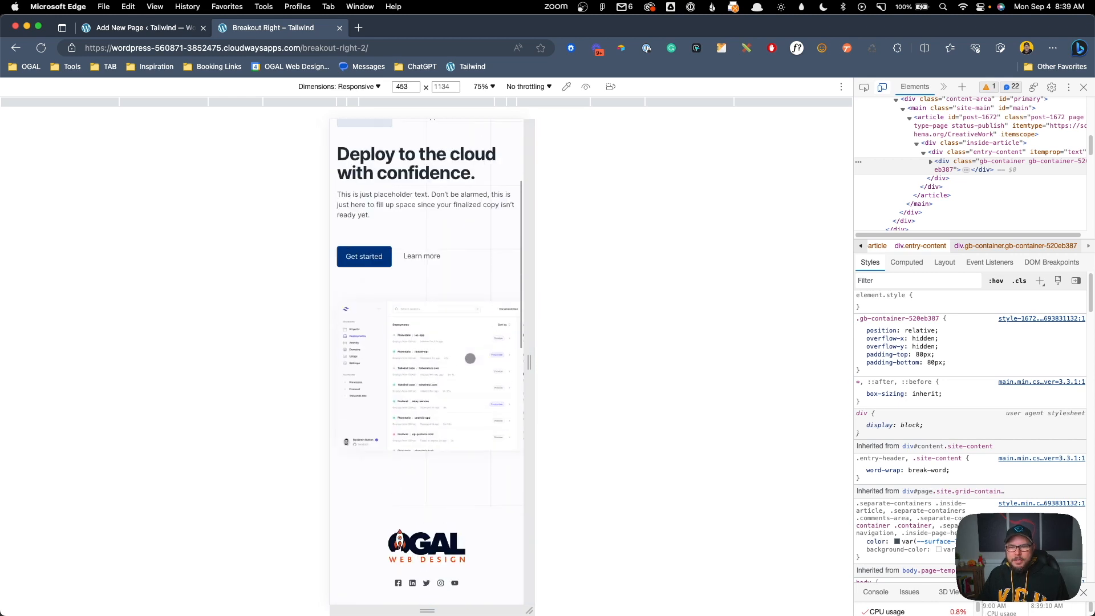
scroll(471, 357, up, 2)
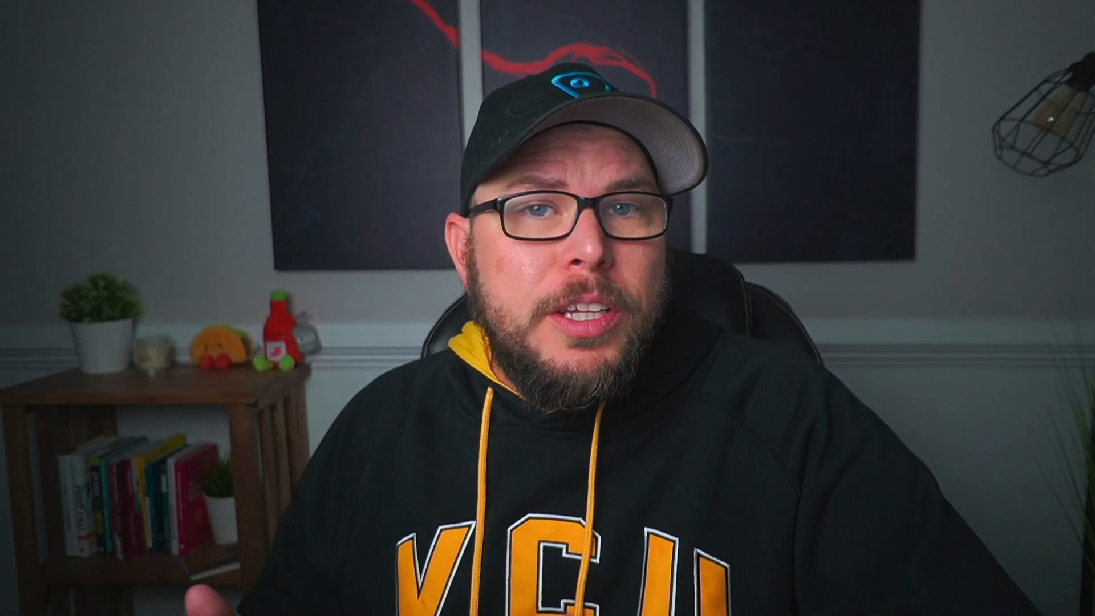